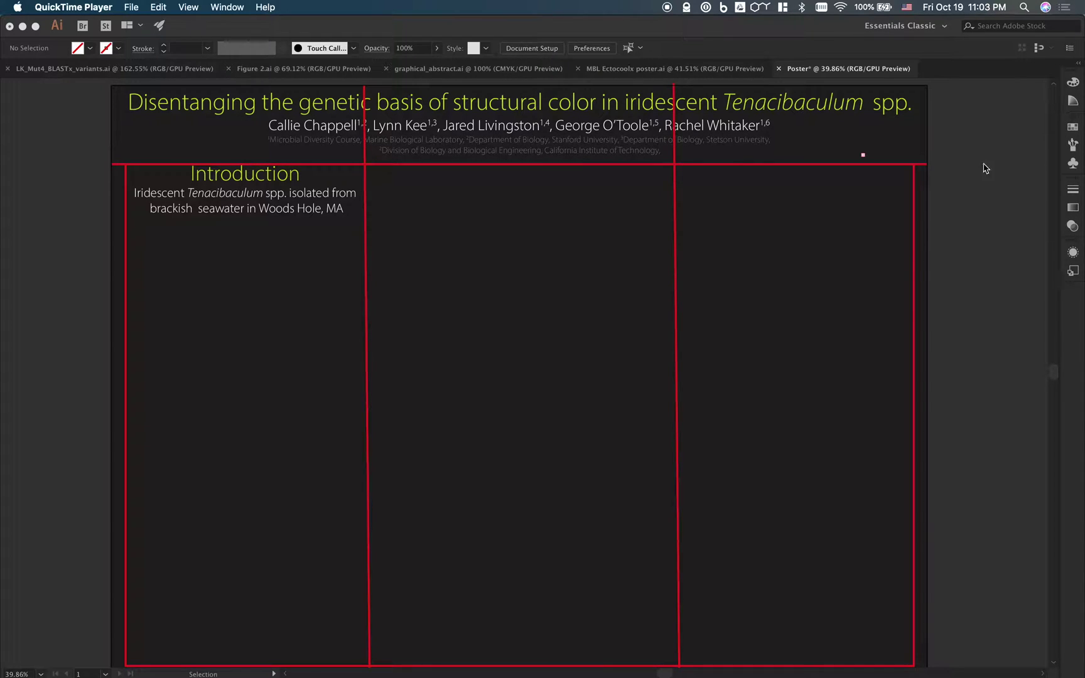
Activate the Illustrator poster window and move the Layers panel to the top right.
{"action": "left_click", "coordinate": [960, 190]}
{"action": "left_click_drag", "start_coordinate": [902, 137], "coordinate": [951, 97]}
{"action": "left_click", "coordinate": [892, 134]}
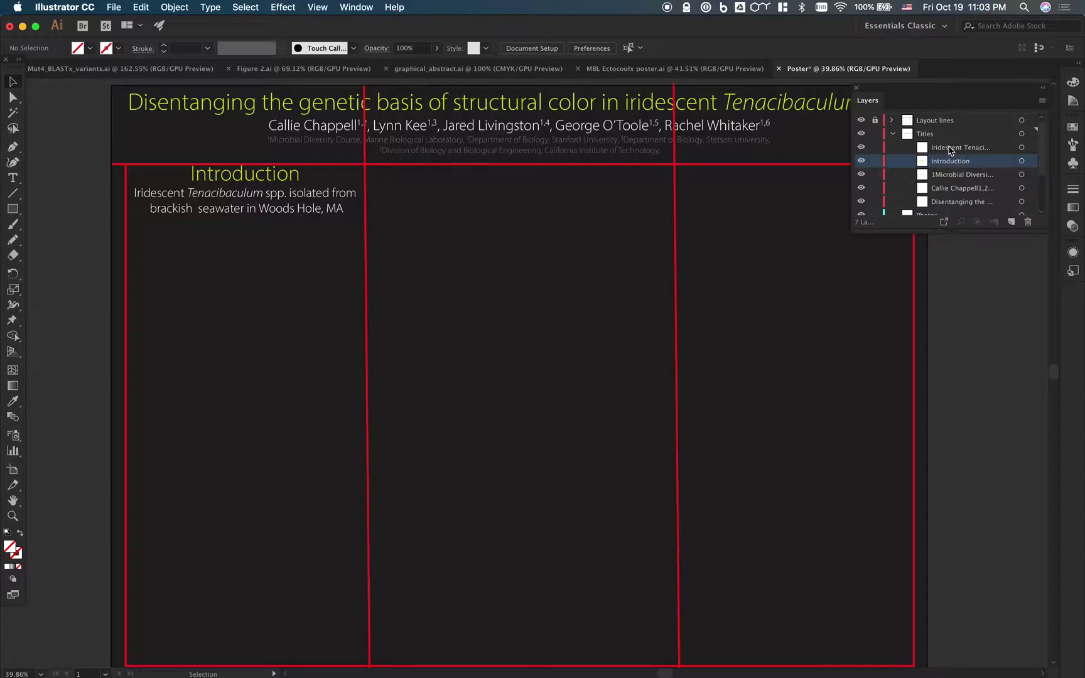
{"action": "left_click", "coordinate": [951, 149]}
{"action": "left_click", "coordinate": [1031, 147]}
{"action": "left_click", "coordinate": [1033, 165]}
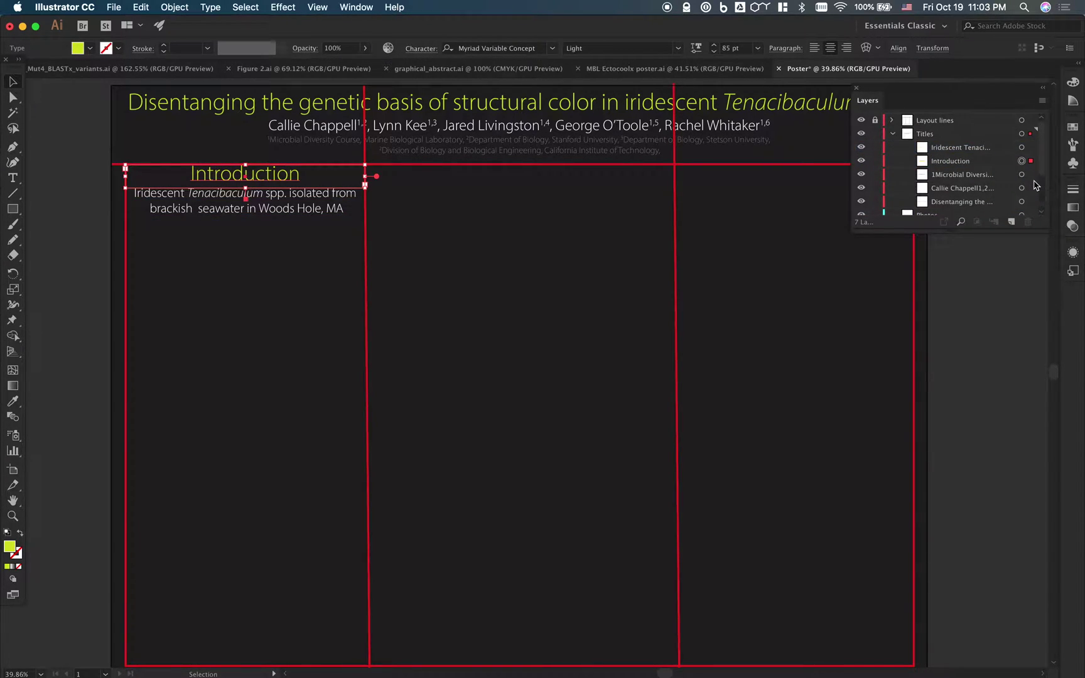
{"action": "left_click", "coordinate": [1030, 186]}
{"action": "left_click", "coordinate": [1030, 175]}
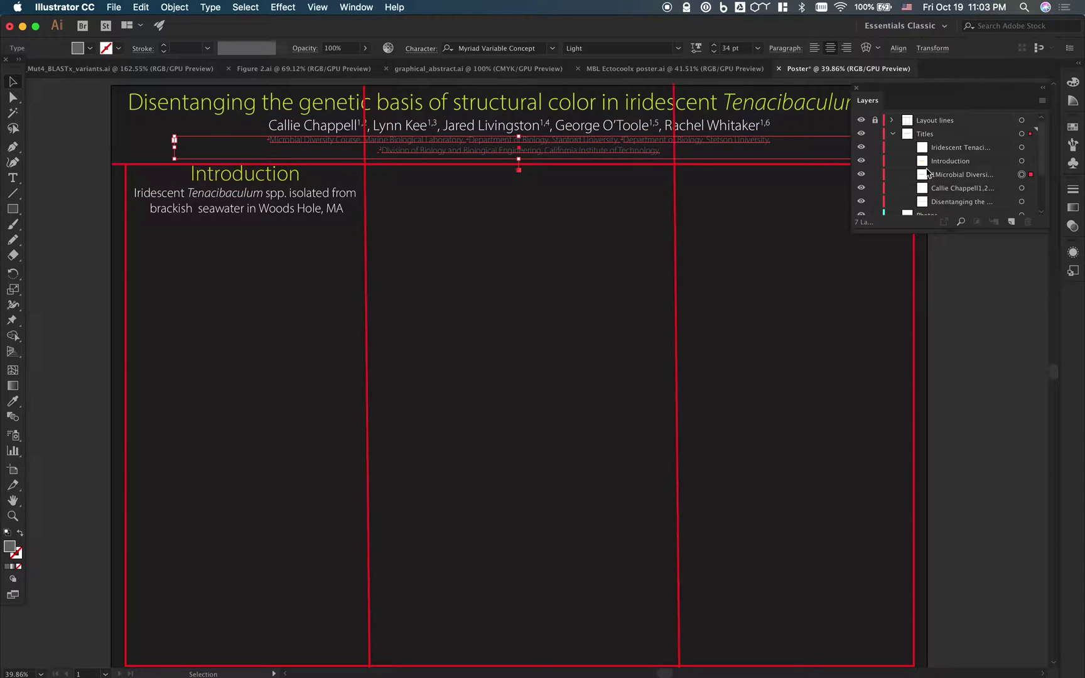
{"action": "left_click", "coordinate": [894, 134]}
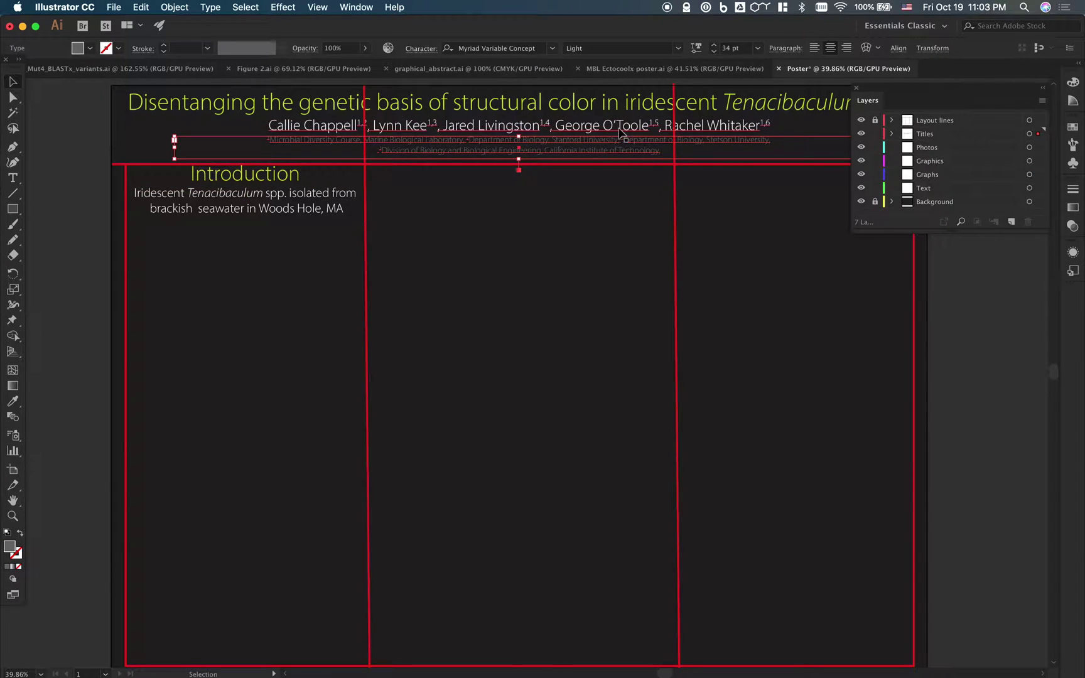
{"action": "left_click", "coordinate": [639, 69]}
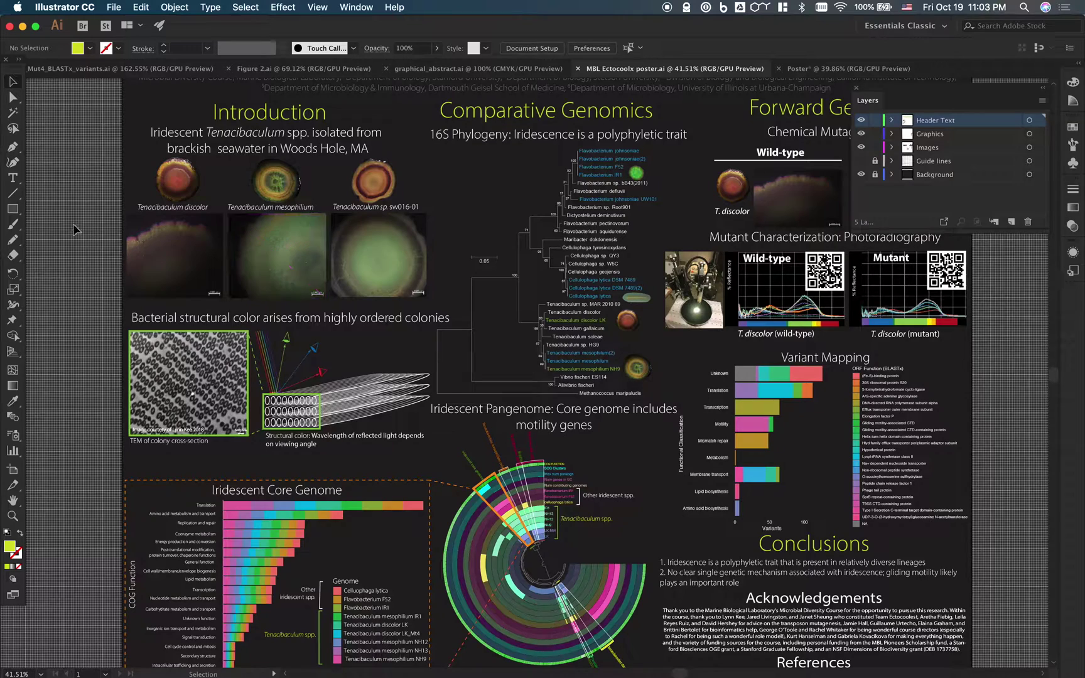
{"action": "left_click", "coordinate": [190, 180]}
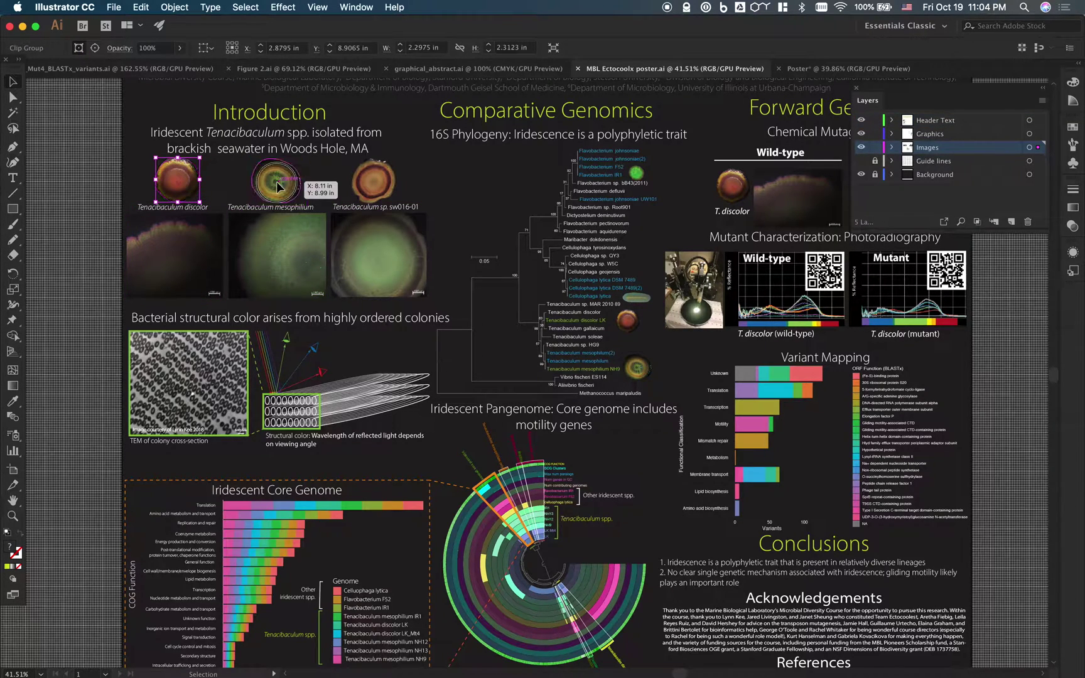
{"action": "left_click", "coordinate": [374, 181]}
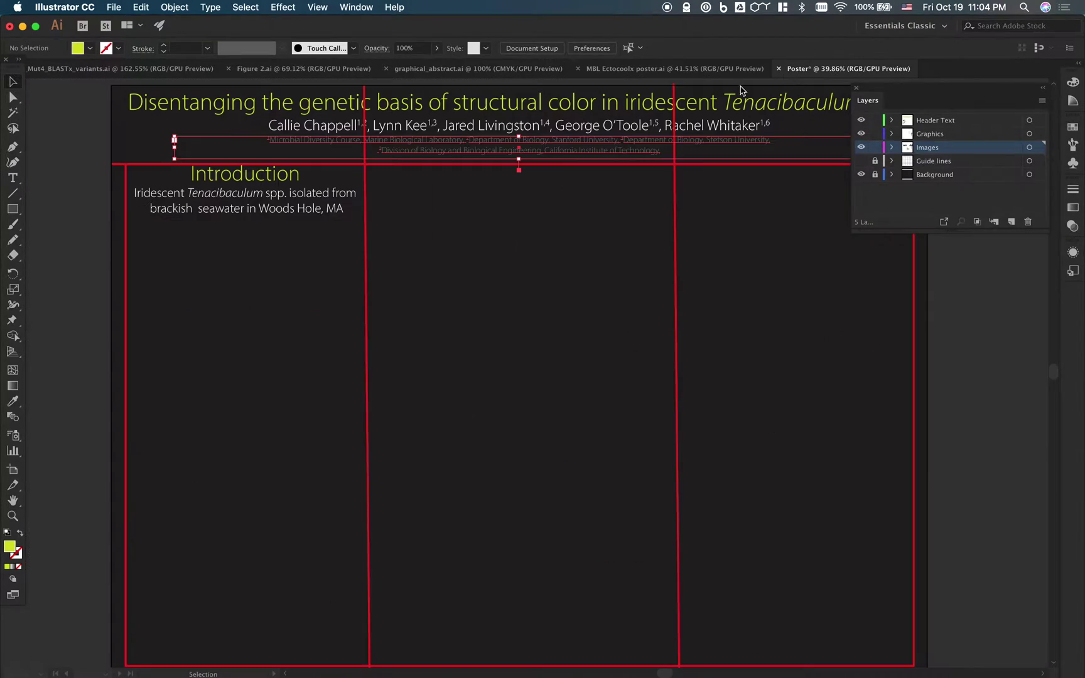
{"action": "left_click", "coordinate": [830, 69]}
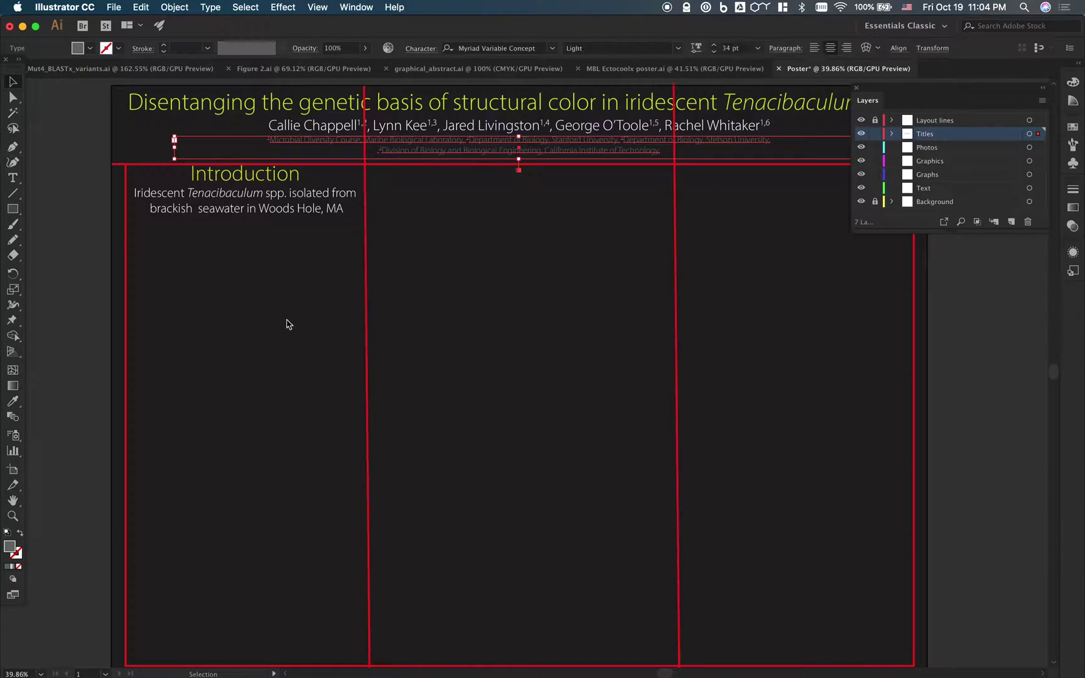
{"action": "left_click", "coordinate": [272, 324]}
{"action": "left_click", "coordinate": [944, 150]}
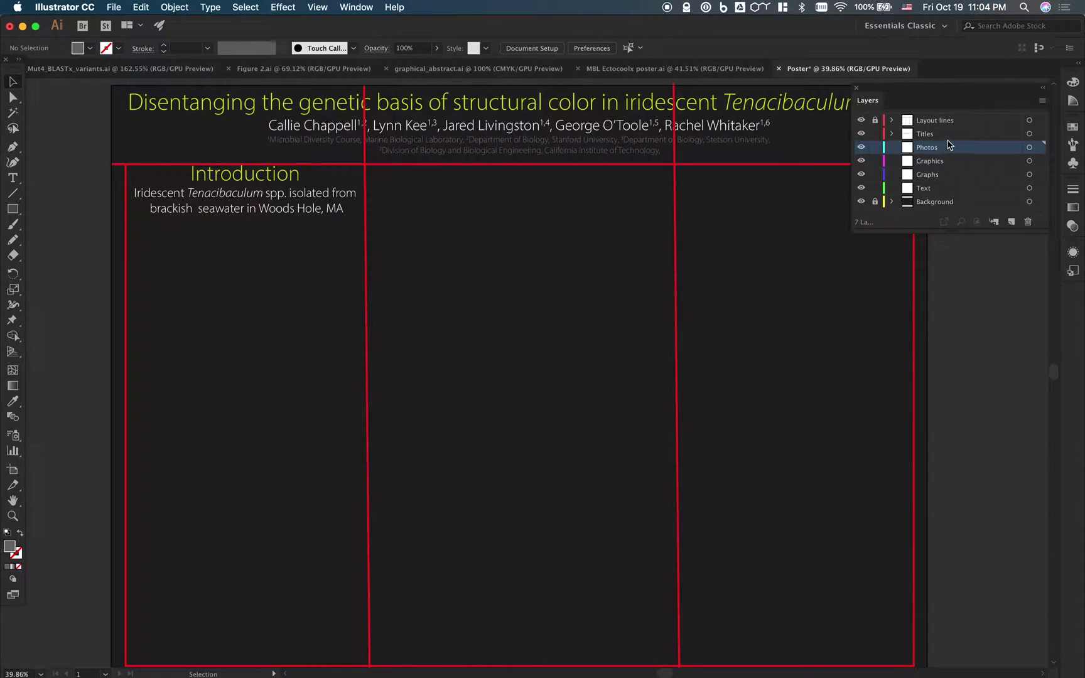
{"action": "left_click", "coordinate": [116, 8]}
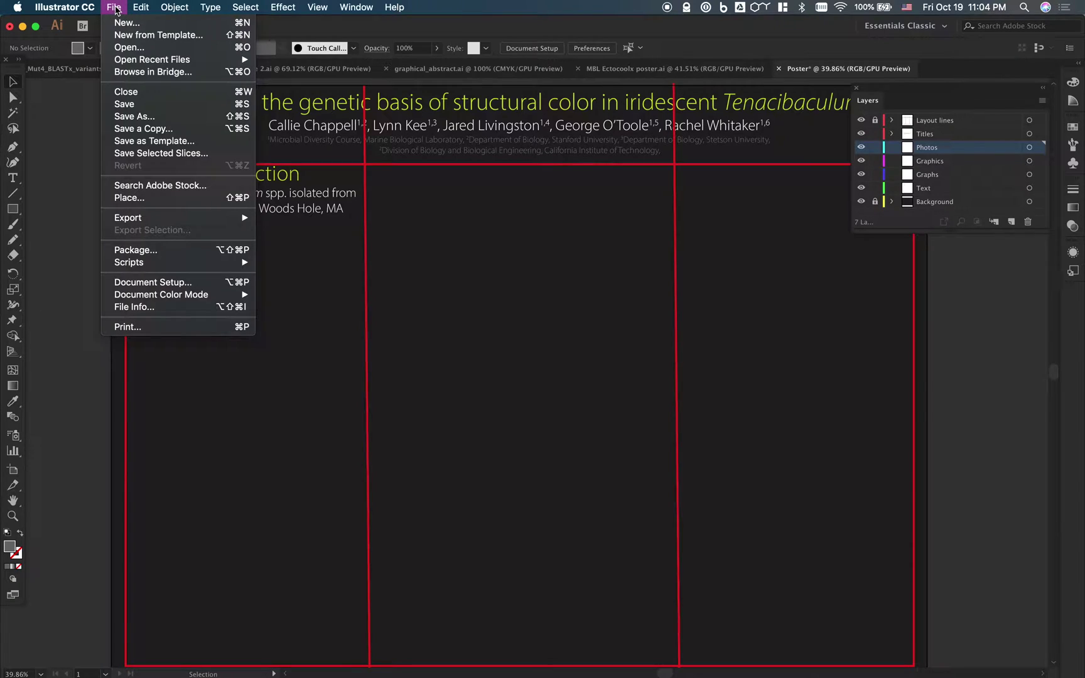
{"action": "left_click", "coordinate": [136, 199]}
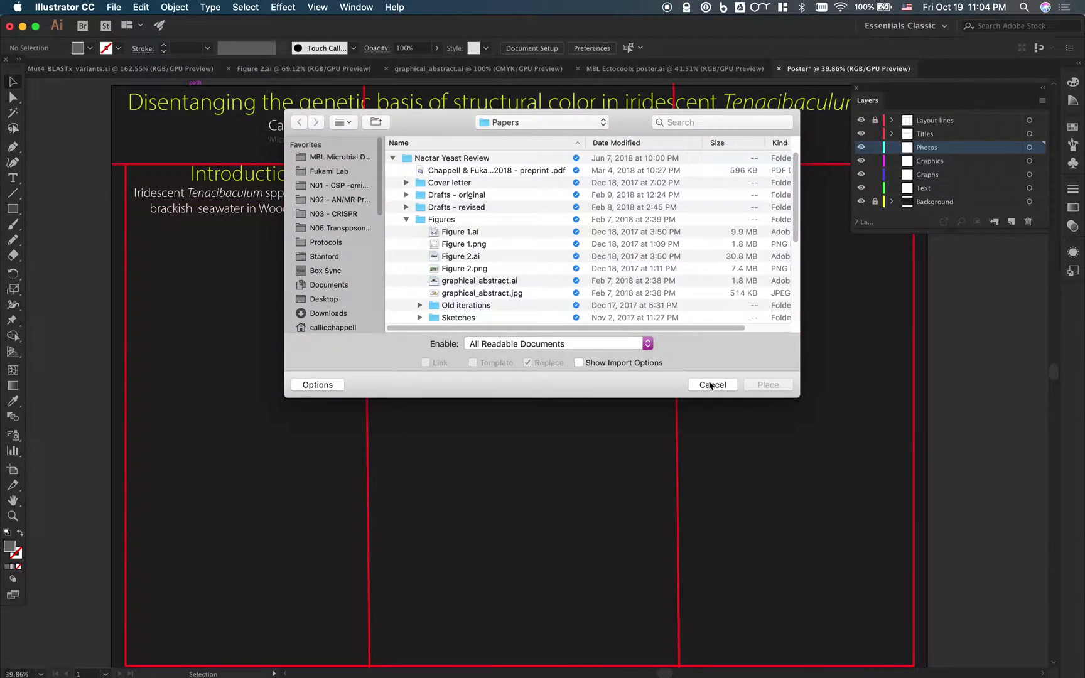
{"action": "left_click", "coordinate": [713, 385]}
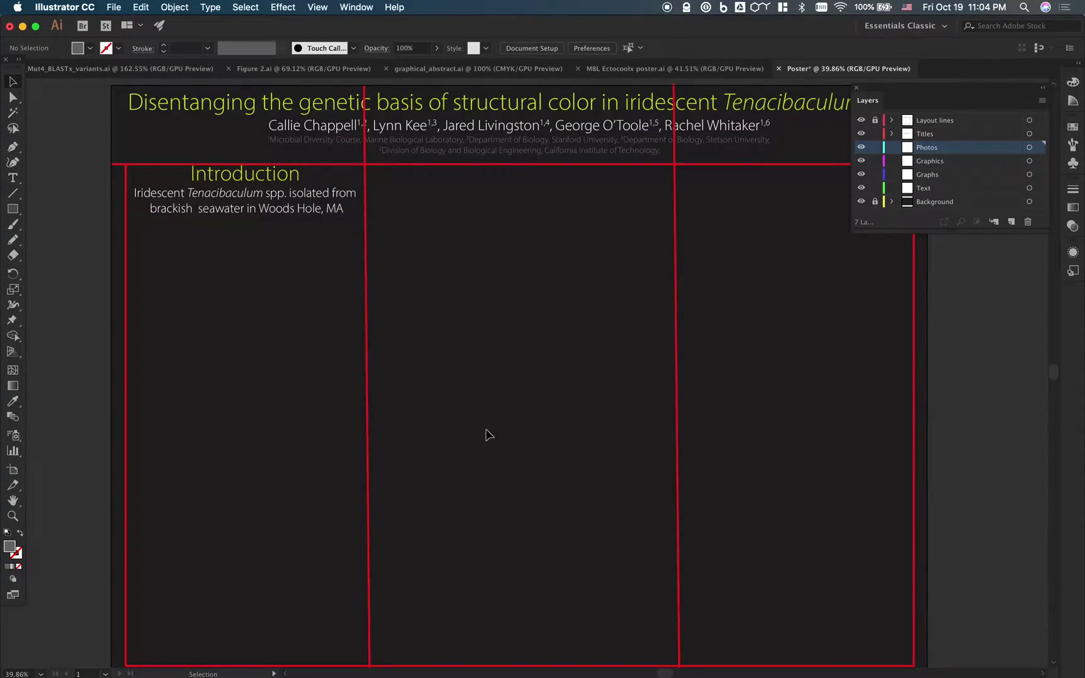
{"action": "key", "text": "ctrl+Up"}
{"action": "left_click", "coordinate": [516, 518]}
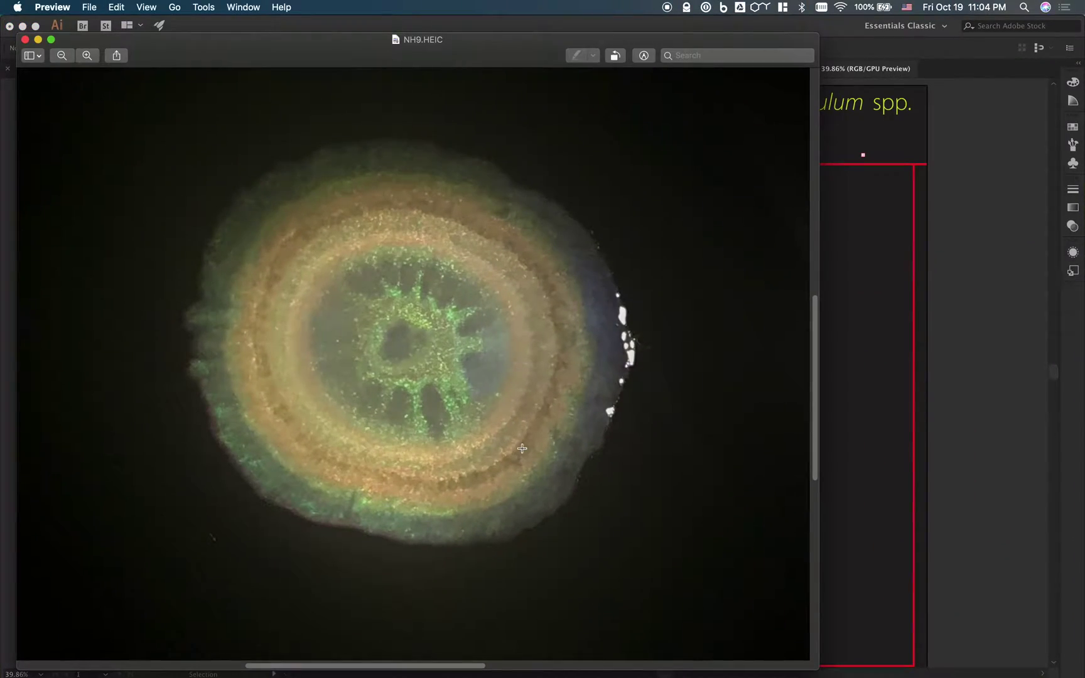
{"action": "scroll", "coordinate": [522, 448], "scroll_direction": "right", "scroll_amount": 5}
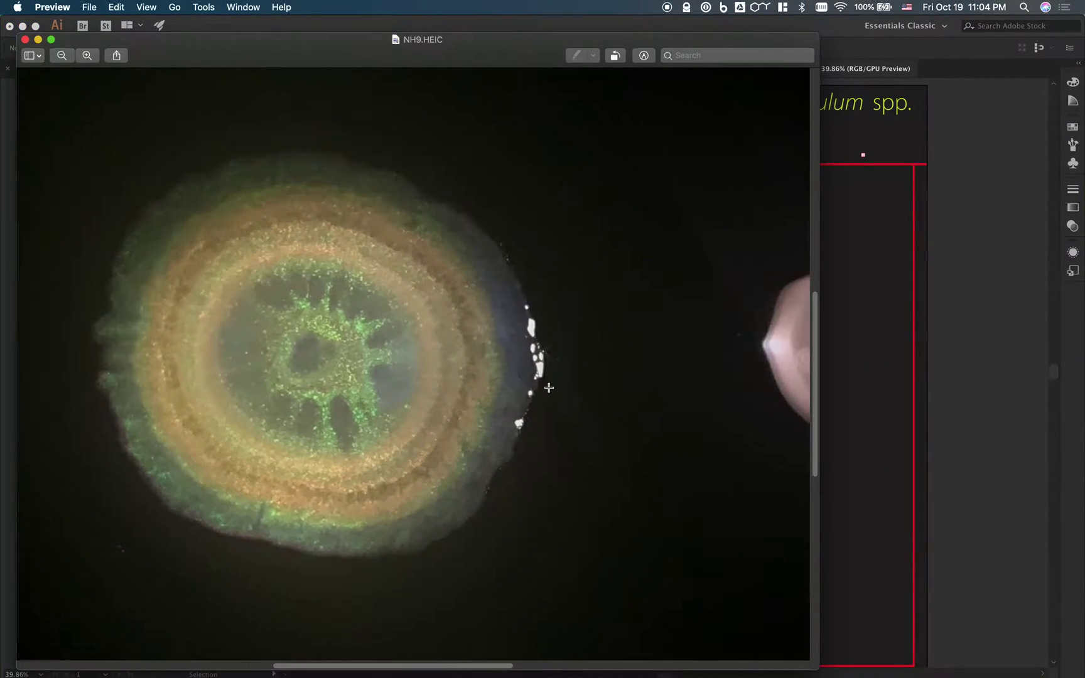
{"action": "scroll", "coordinate": [549, 387], "scroll_direction": "left", "scroll_amount": 3}
{"action": "scroll", "coordinate": [546, 393], "scroll_direction": "down", "scroll_amount": 5}
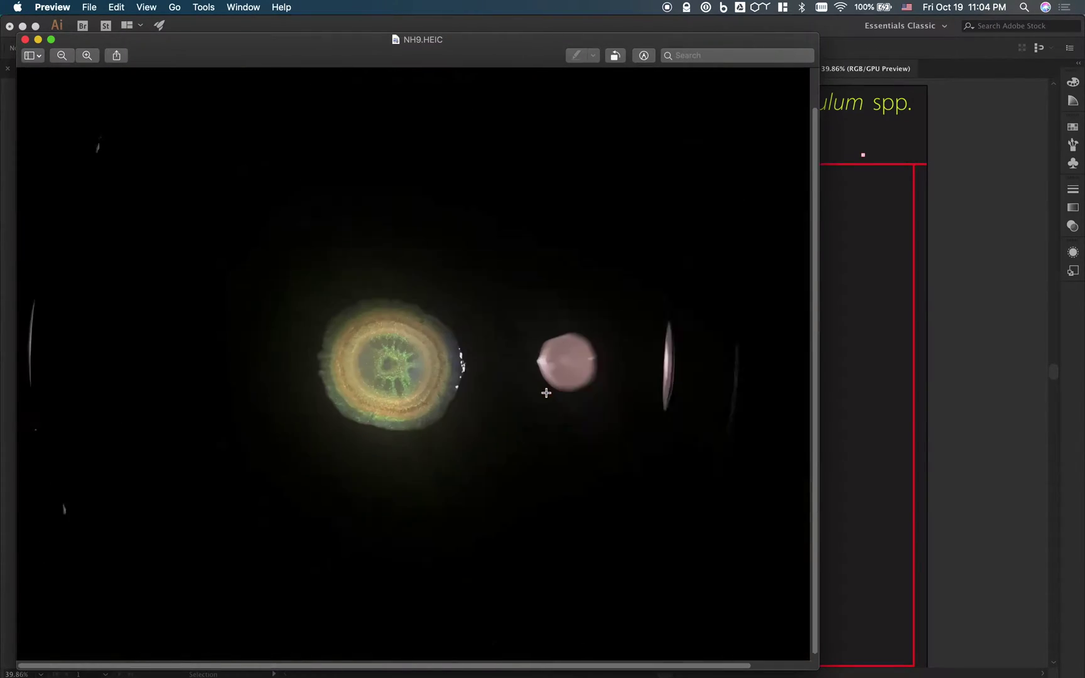
{"action": "scroll", "coordinate": [546, 393], "scroll_direction": "down", "scroll_amount": 3}
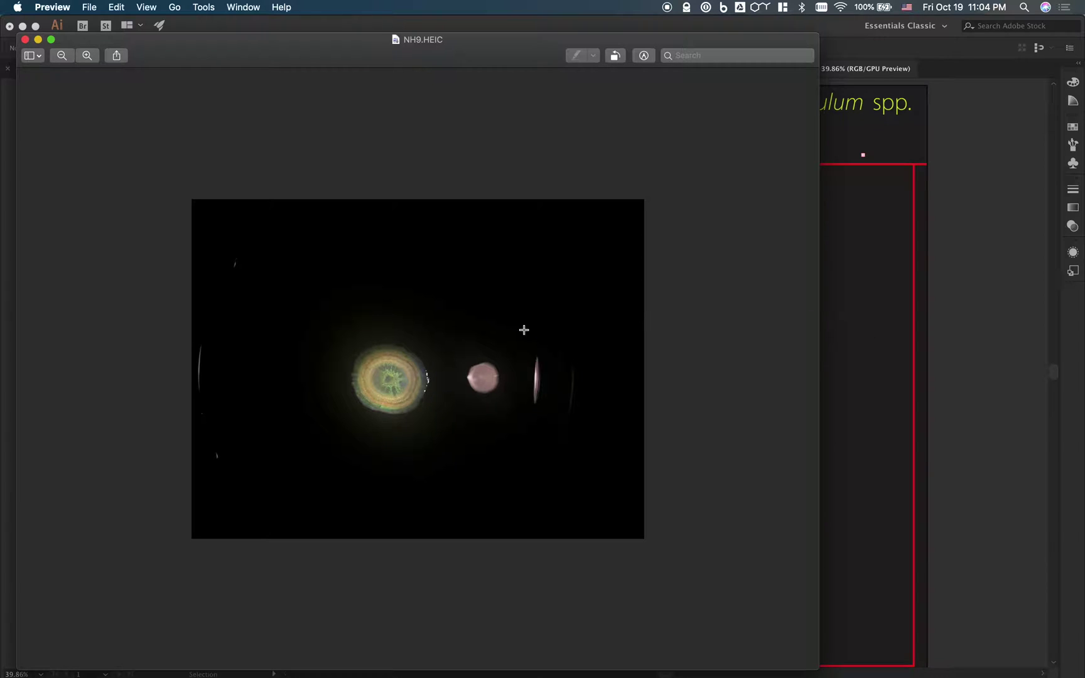
{"action": "scroll", "coordinate": [497, 335], "scroll_direction": "up", "scroll_amount": 5}
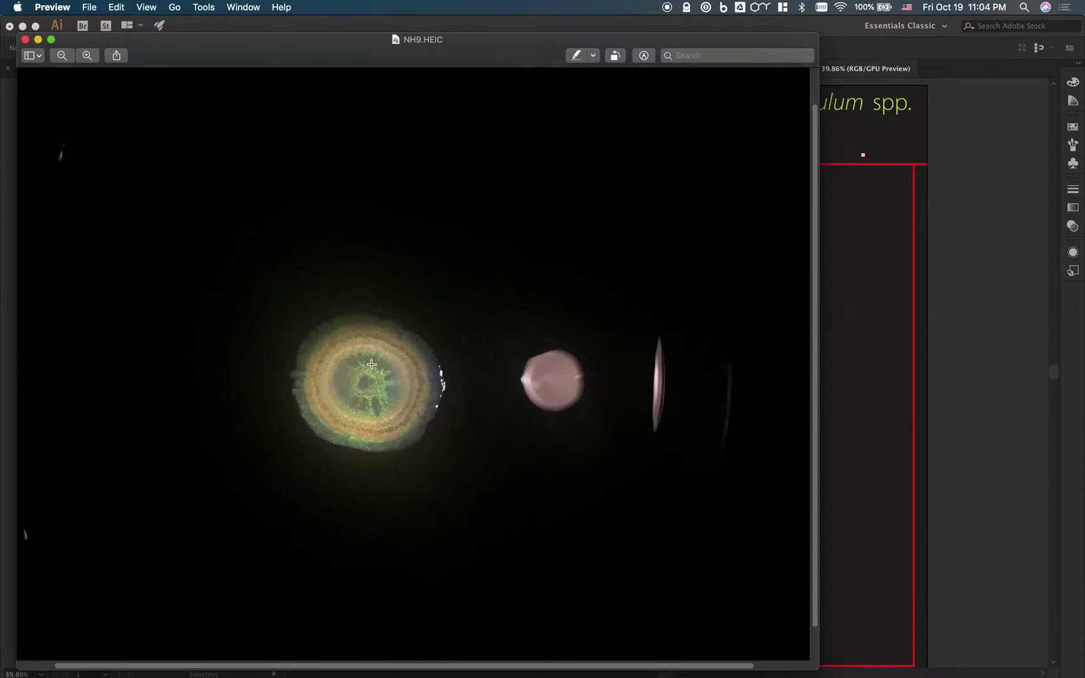
{"action": "left_click", "coordinate": [921, 342]}
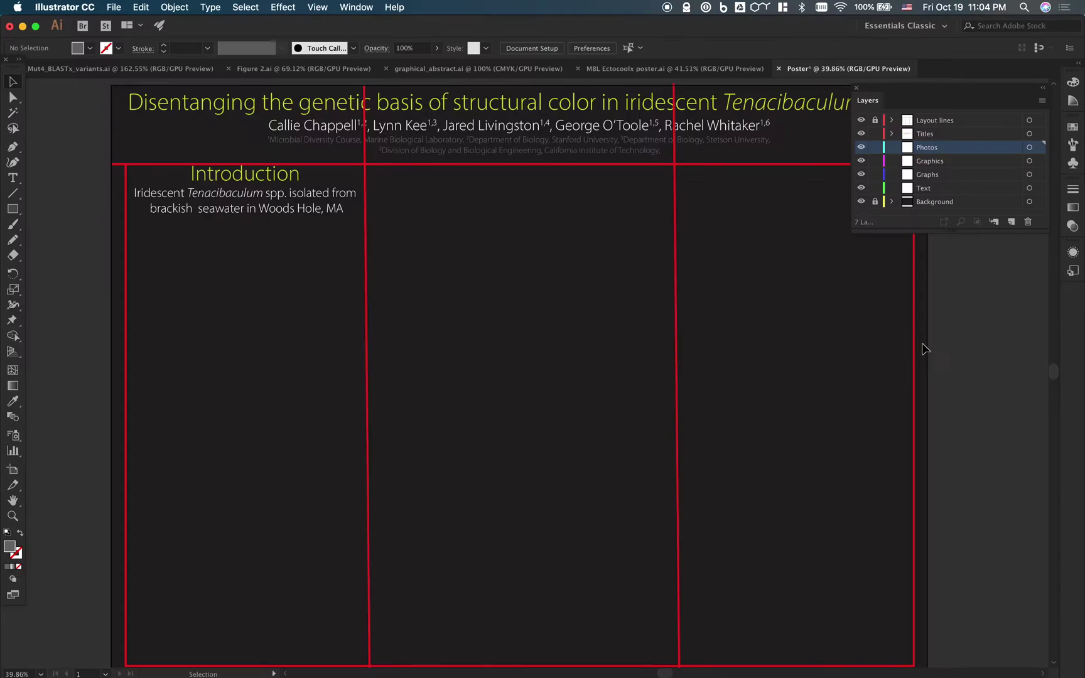
Place NH9-1.jpg from the Desktop onto the poster canvas.
{"action": "left_click", "coordinate": [111, 6]}
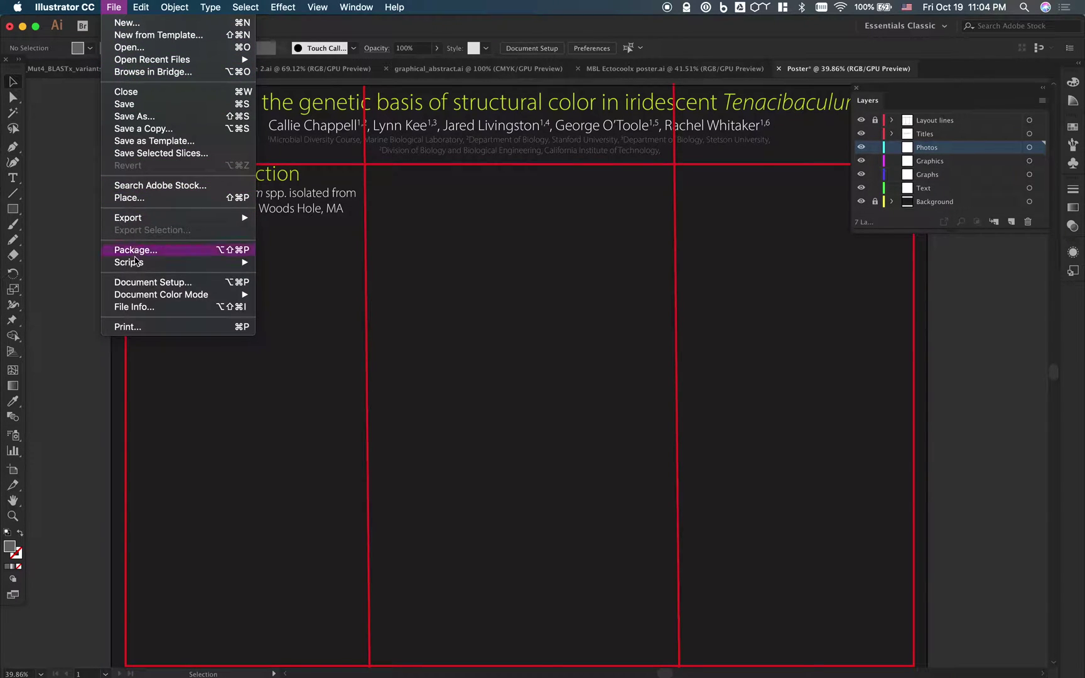
{"action": "left_click", "coordinate": [141, 199]}
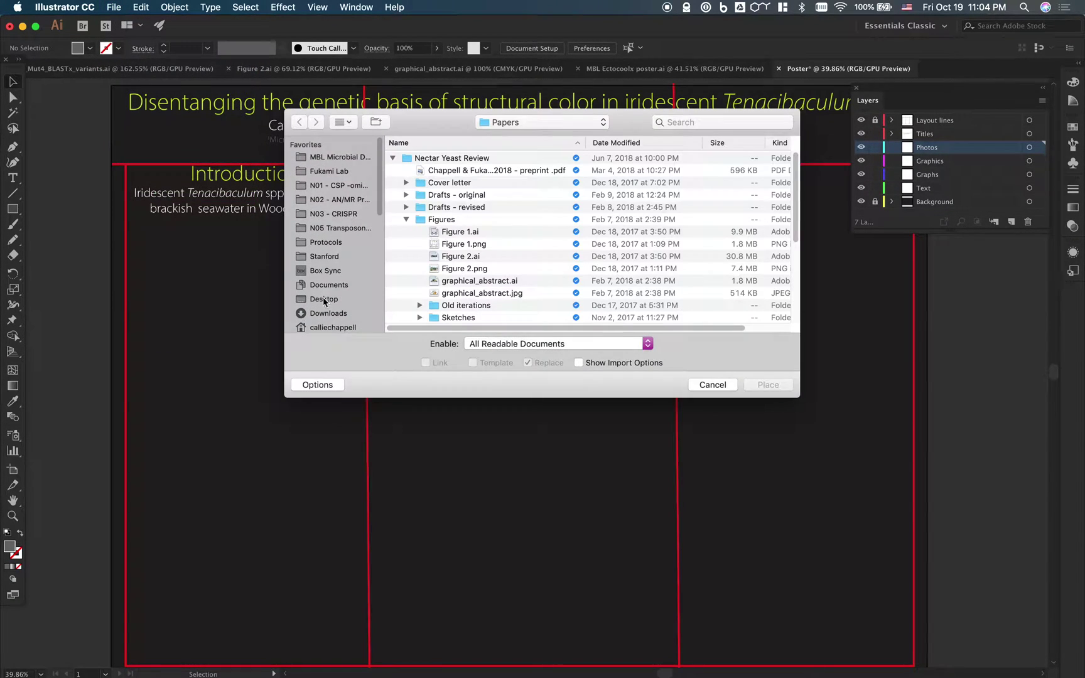
{"action": "left_click", "coordinate": [326, 299]}
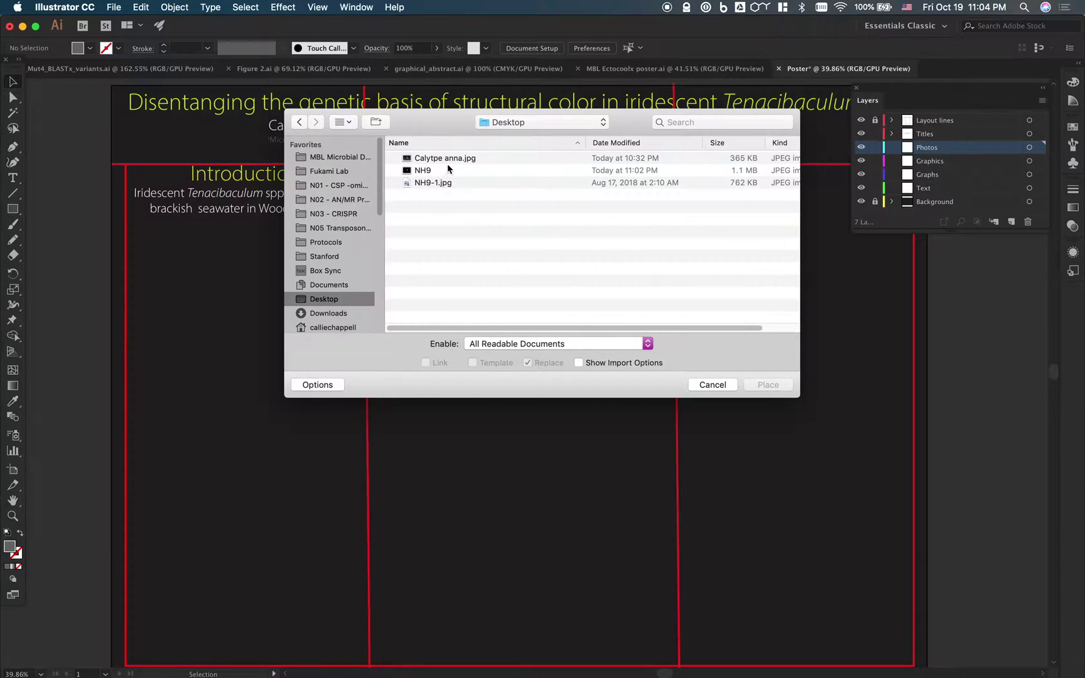
{"action": "left_click", "coordinate": [445, 185]}
{"action": "left_click", "coordinate": [748, 388]}
{"action": "left_click", "coordinate": [220, 273]}
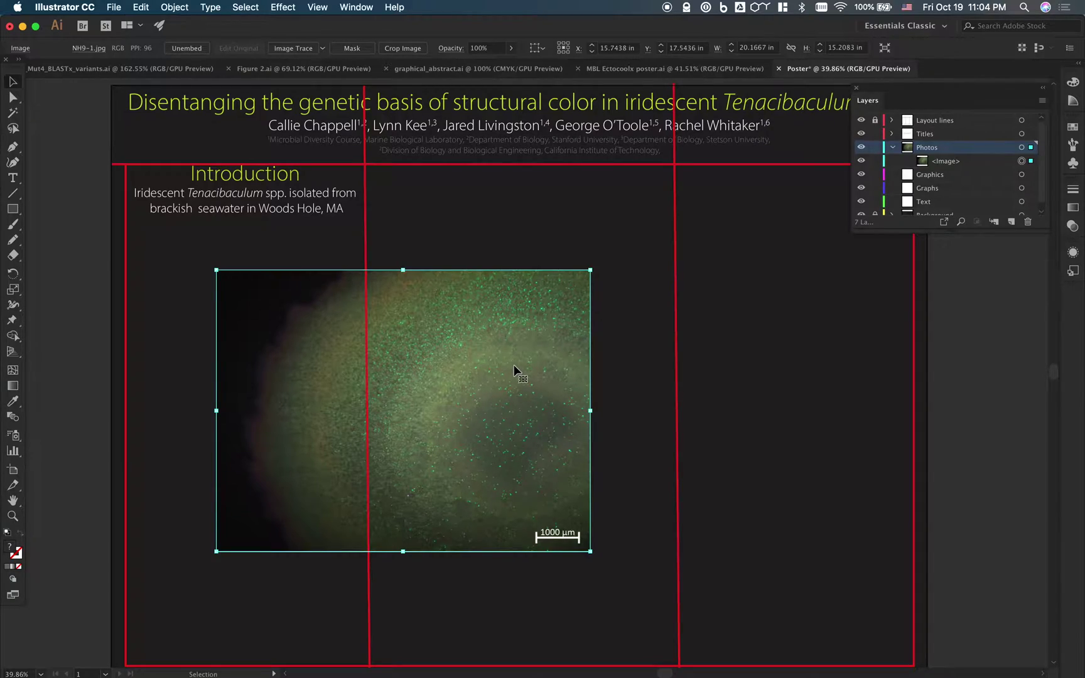
Remove the placed photo and switch to the NH9.HEIC colony photo in Preview.
{"action": "key", "text": "Delete"}
{"action": "key", "text": "ctrl+Up"}
{"action": "left_click", "coordinate": [515, 496]}
Zoom into the NH9.HEIC photo and capture a screenshot tightly framed around the colony.
{"action": "scroll", "coordinate": [399, 421], "scroll_direction": "up", "scroll_amount": 5}
{"action": "scroll", "coordinate": [399, 421], "scroll_direction": "up", "scroll_amount": 3}
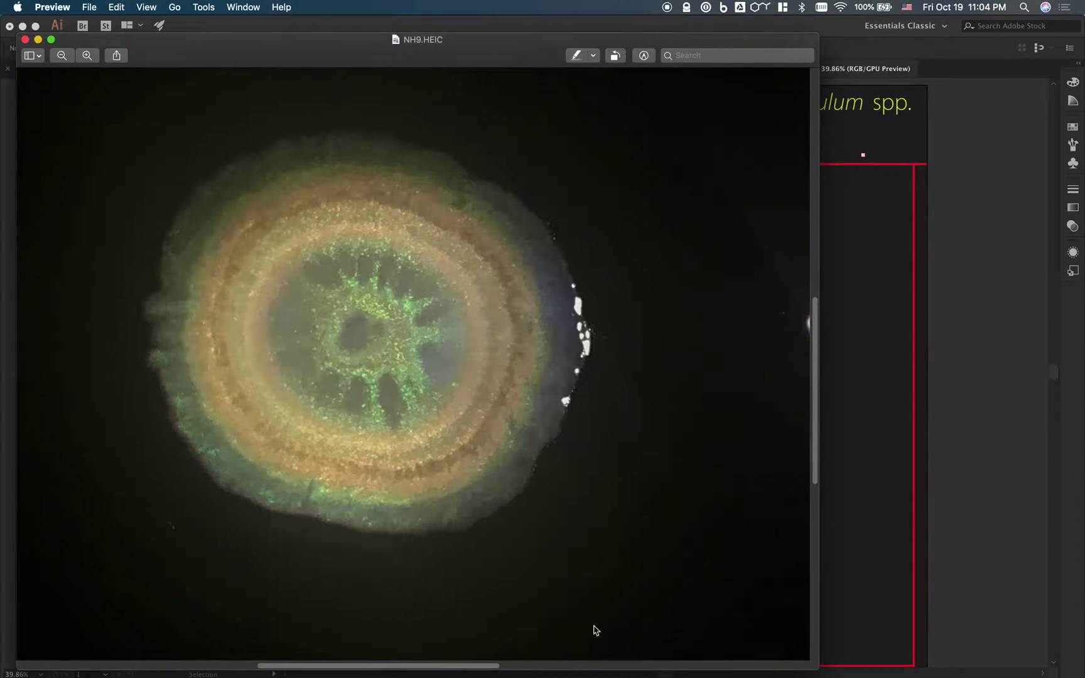
{"action": "key", "text": "super+shift+5"}
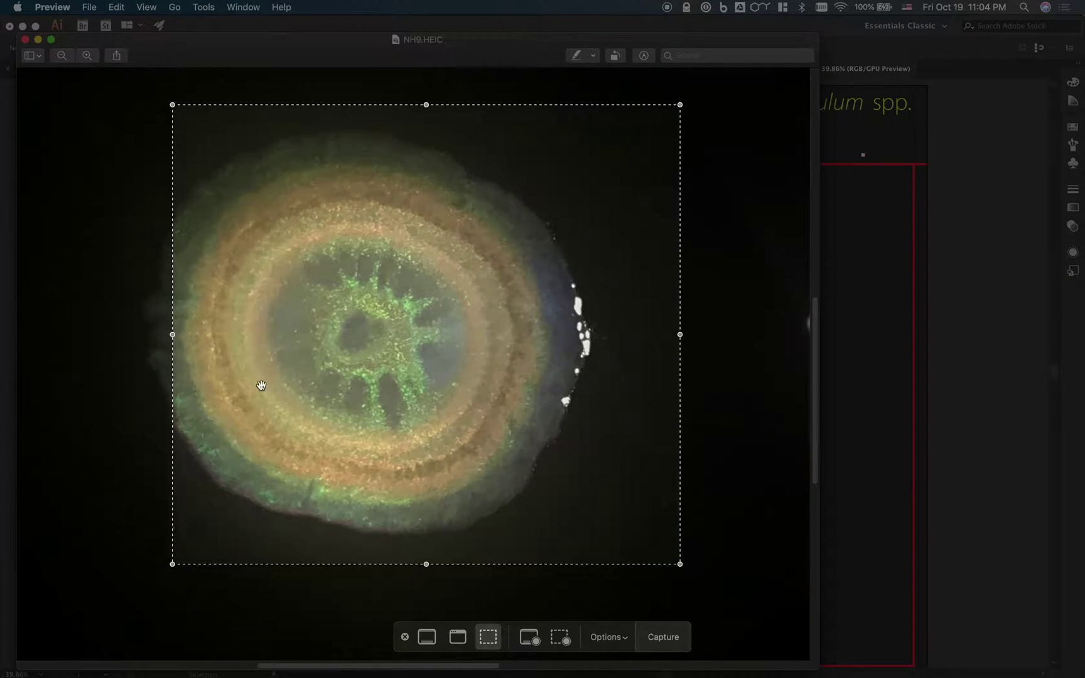
{"action": "left_click_drag", "start_coordinate": [173, 335], "coordinate": [135, 335]}
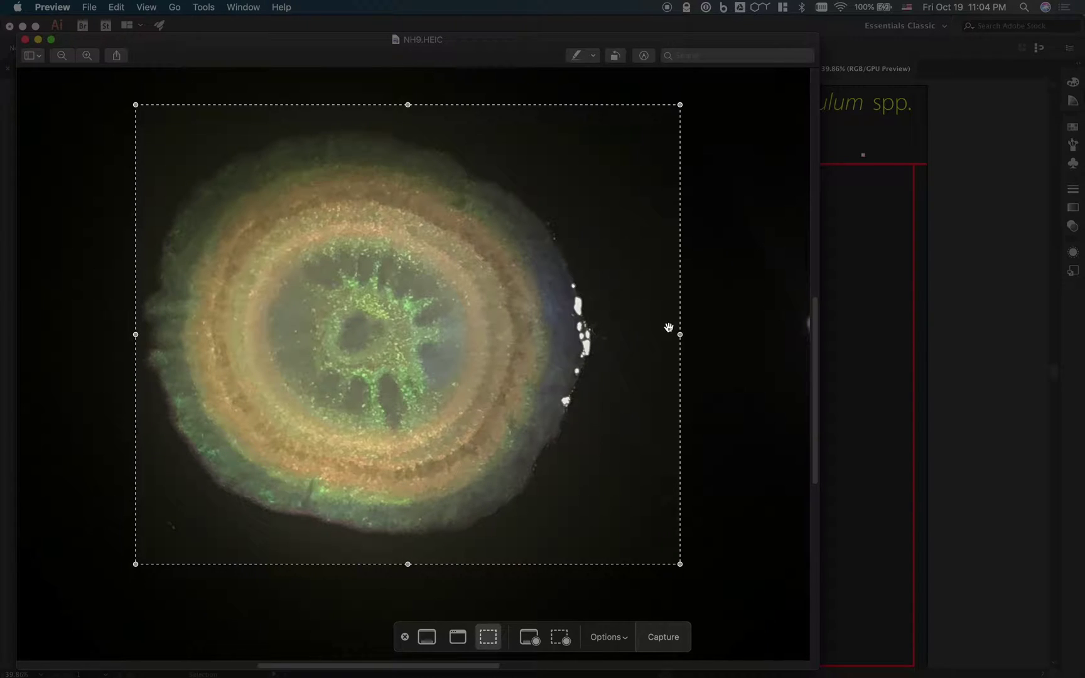
{"action": "left_click_drag", "start_coordinate": [680, 335], "coordinate": [596, 335]}
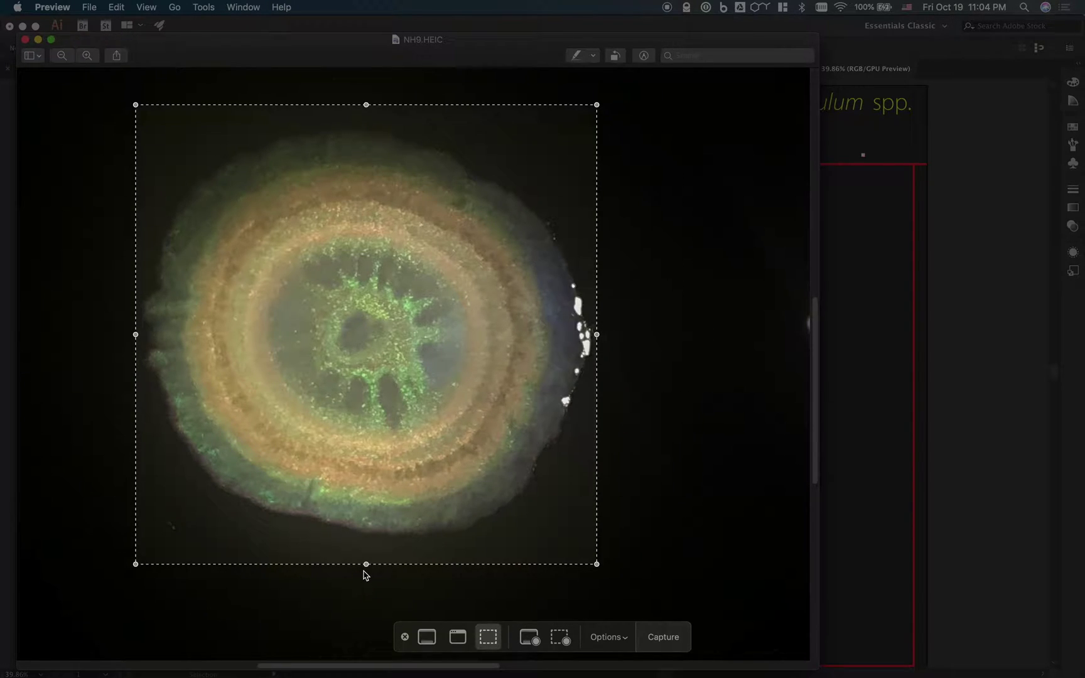
{"action": "left_click_drag", "start_coordinate": [364, 570], "coordinate": [365, 555]}
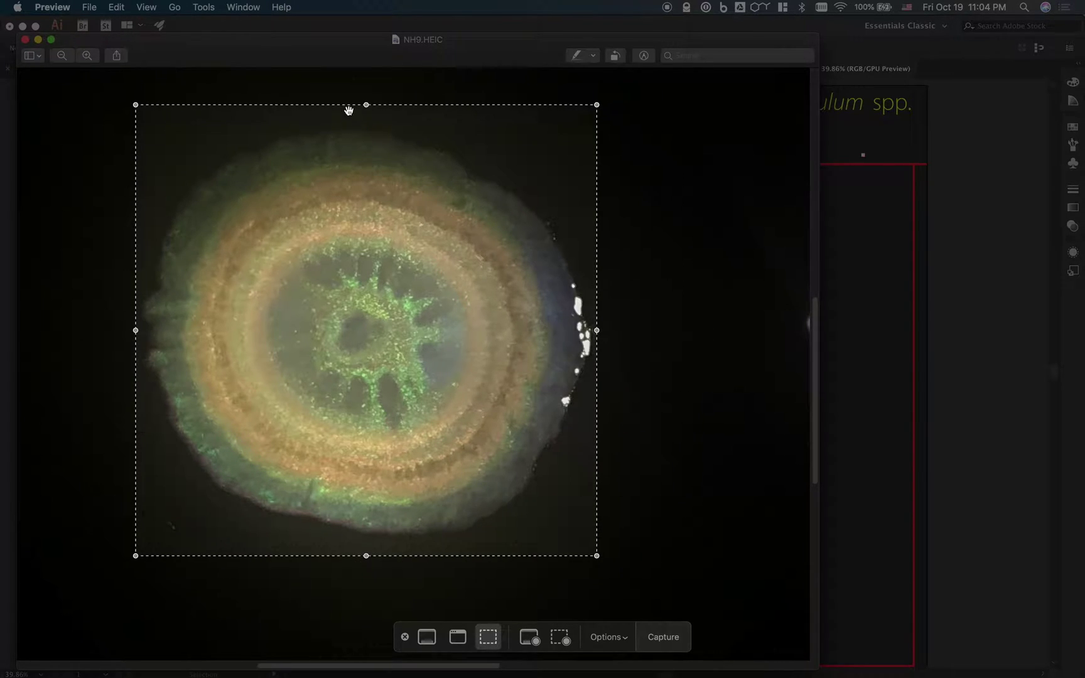
{"action": "left_click", "coordinate": [675, 635]}
Paste the captured colony screenshot into the poster's Introduction column.
{"action": "left_click", "coordinate": [1020, 448]}
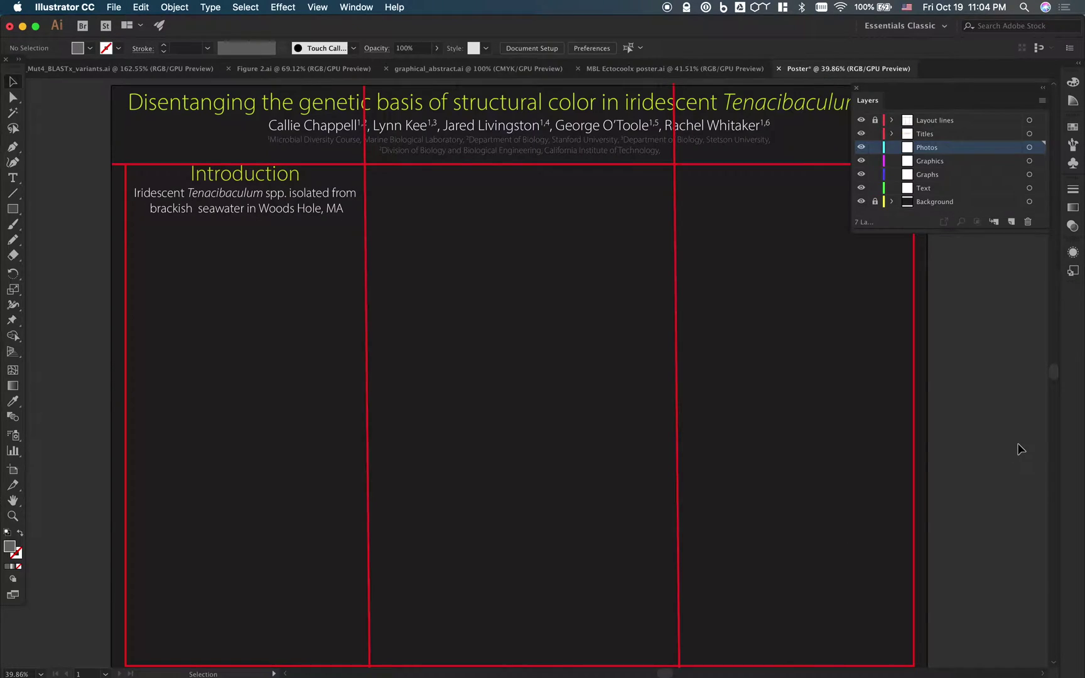
{"action": "right_click", "coordinate": [210, 252]}
{"action": "left_click", "coordinate": [177, 307]}
{"action": "key", "text": "super+v"}
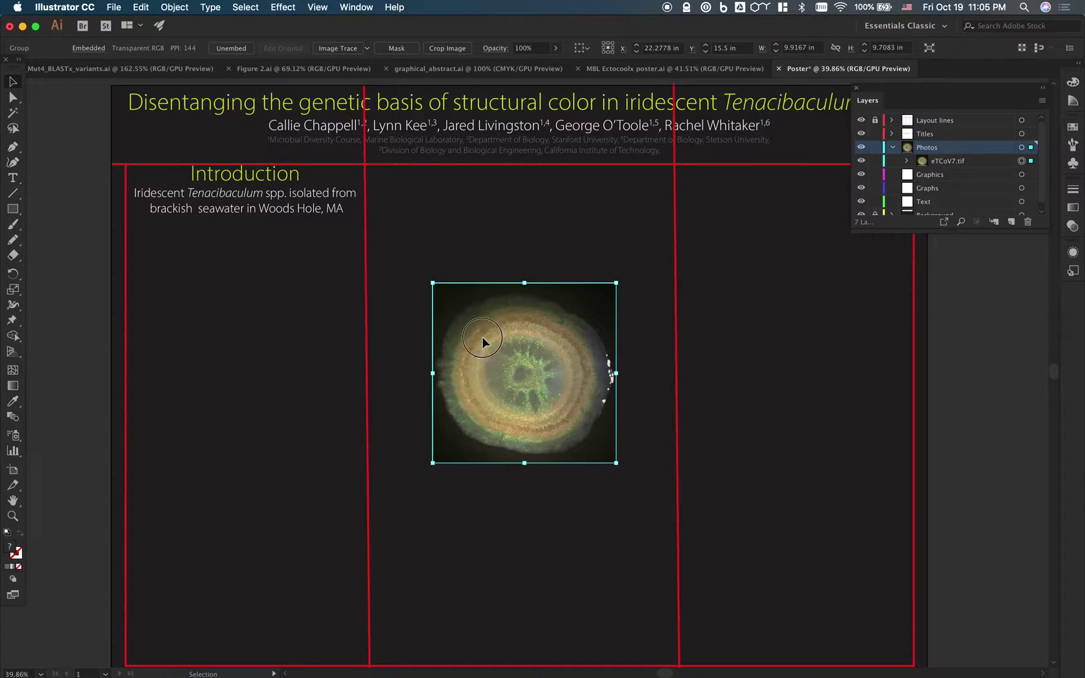
{"action": "left_click_drag", "start_coordinate": [483, 336], "coordinate": [217, 299]}
Nudge the colony photo up and left into position.
{"action": "left_click", "coordinate": [480, 330]}
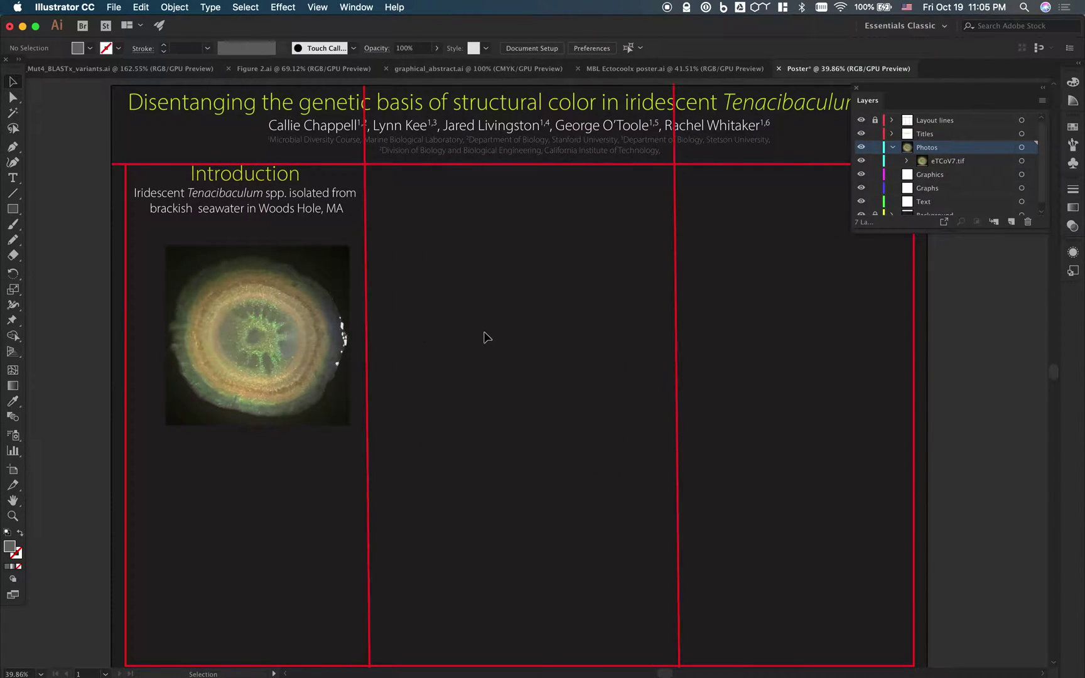
{"action": "left_click", "coordinate": [342, 271]}
{"action": "left_click", "coordinate": [417, 288]}
{"action": "left_click", "coordinate": [271, 393]}
{"action": "left_click_drag", "start_coordinate": [271, 393], "coordinate": [264, 385]}
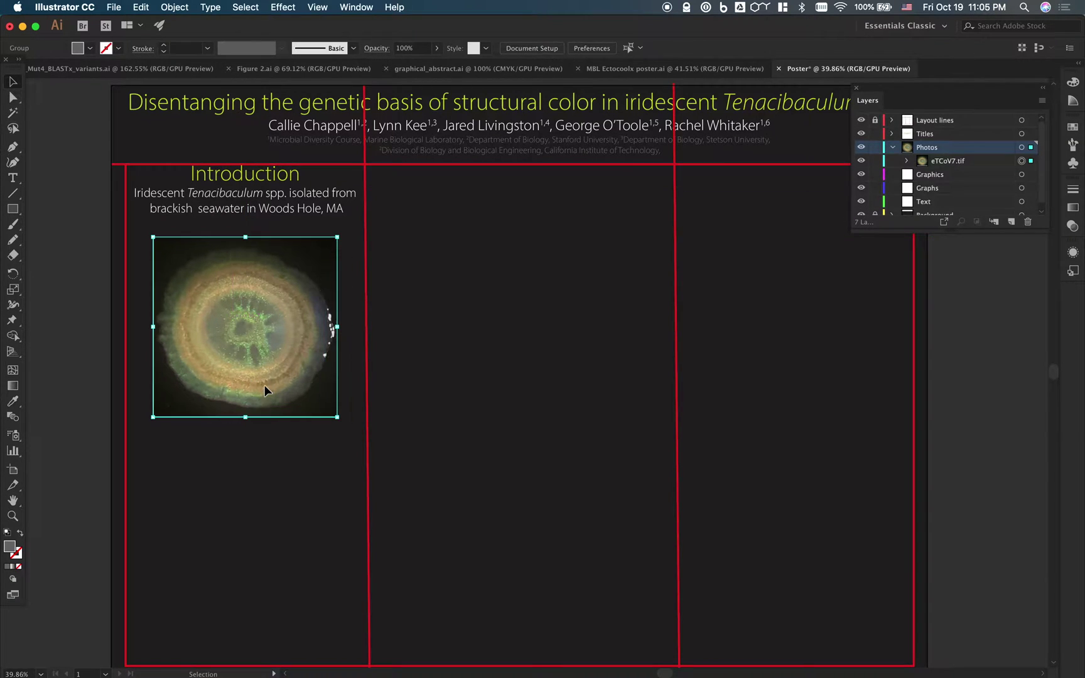
{"action": "scroll", "coordinate": [259, 361], "scroll_direction": "up", "scroll_amount": 5}
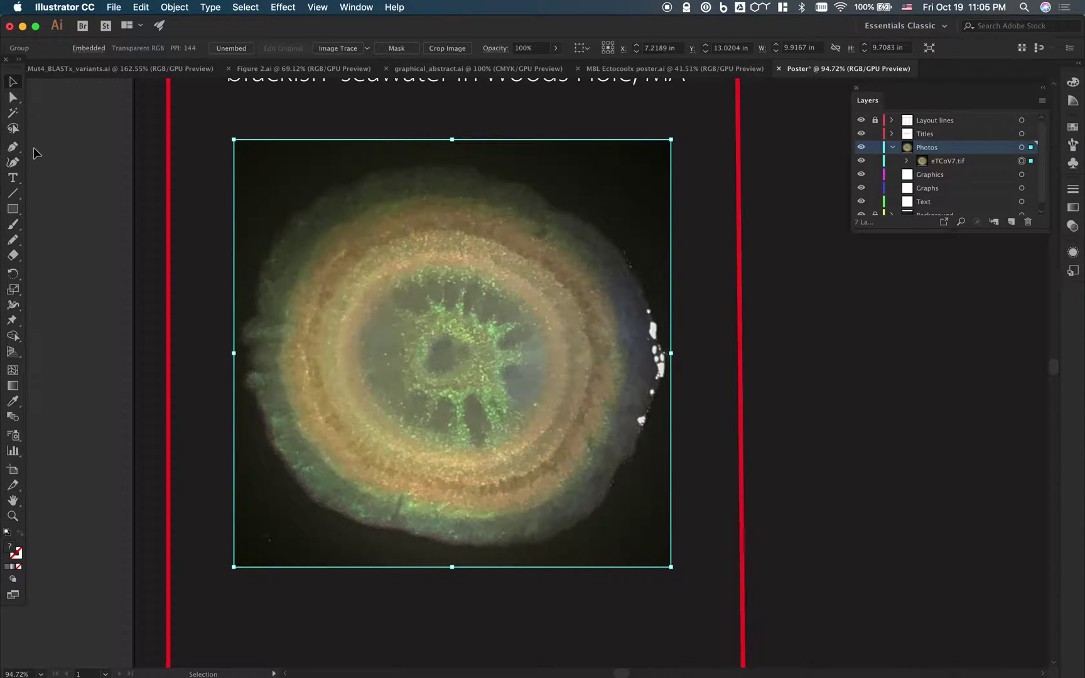
Draw a freehand Pencil outline around the colony's edge.
{"action": "left_click", "coordinate": [19, 230]}
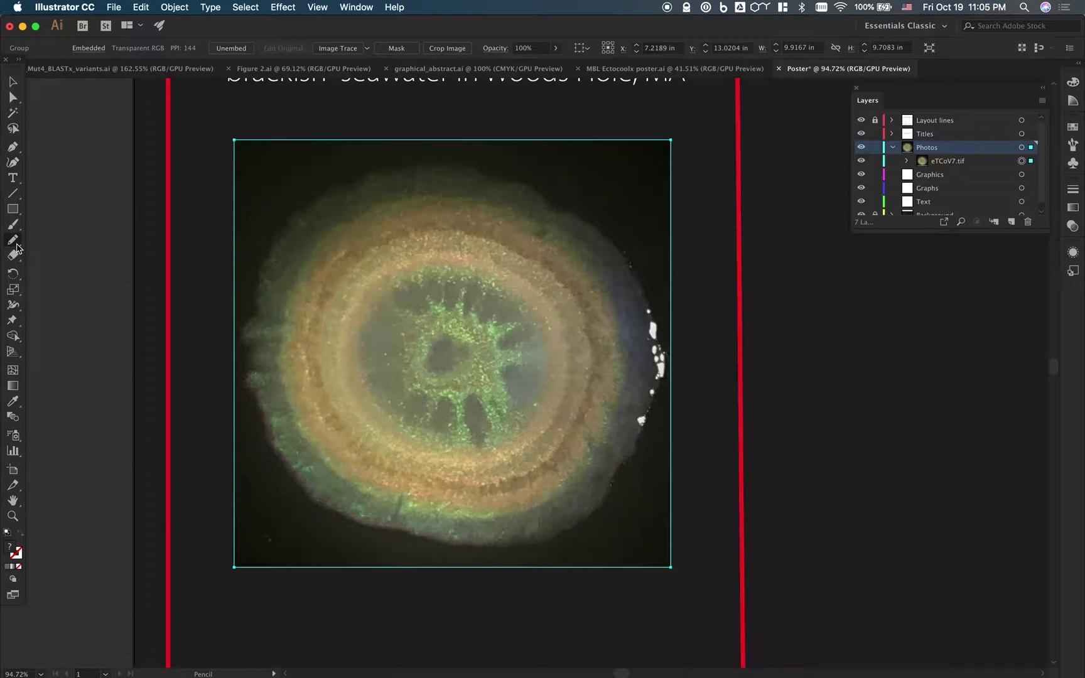
{"action": "left_click", "coordinate": [13, 241]}
{"action": "mouse_move", "coordinate": [493, 174]}
{"action": "left_mouse_down"}
{"action": "mouse_move", "coordinate": [362, 175]}
{"action": "mouse_move", "coordinate": [305, 201]}
{"action": "mouse_move", "coordinate": [268, 238]}
{"action": "mouse_move", "coordinate": [262, 310]}
{"action": "mouse_move", "coordinate": [243, 345]}
{"action": "mouse_move", "coordinate": [266, 431]}
{"action": "mouse_move", "coordinate": [313, 496]}
{"action": "mouse_move", "coordinate": [345, 517]}
{"action": "mouse_move", "coordinate": [465, 546]}
{"action": "mouse_move", "coordinate": [551, 538]}
{"action": "mouse_move", "coordinate": [592, 517]}
{"action": "mouse_move", "coordinate": [642, 399]}
{"action": "mouse_move", "coordinate": [647, 322]}
{"action": "mouse_move", "coordinate": [631, 269]}
{"action": "mouse_move", "coordinate": [587, 218]}
{"action": "mouse_move", "coordinate": [493, 168]}
{"action": "left_mouse_up"}
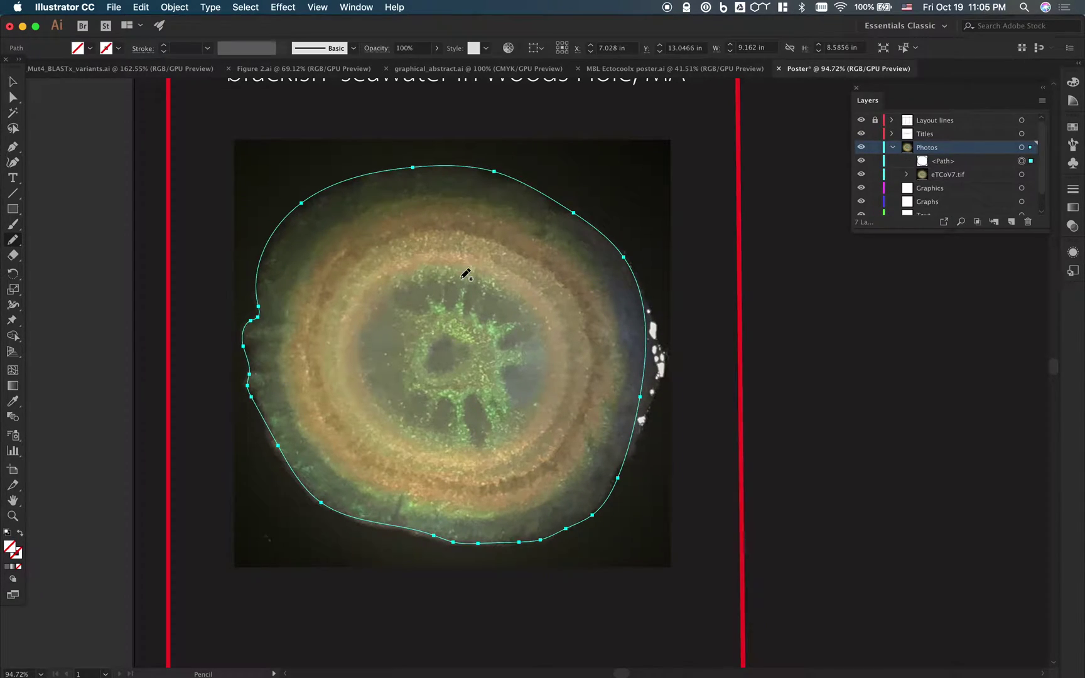
Adjust the outline's anchor points so it hugs the colony rim.
{"action": "left_click", "coordinate": [12, 97]}
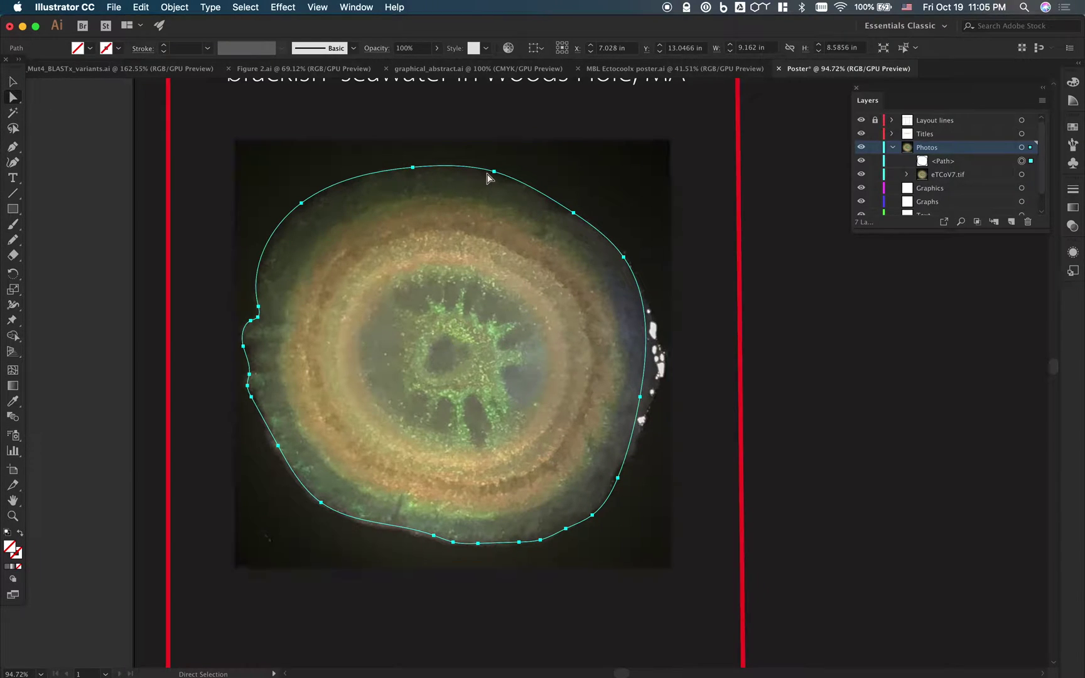
{"action": "left_click_drag", "start_coordinate": [494, 171], "coordinate": [494, 178]}
{"action": "left_click", "coordinate": [573, 214]}
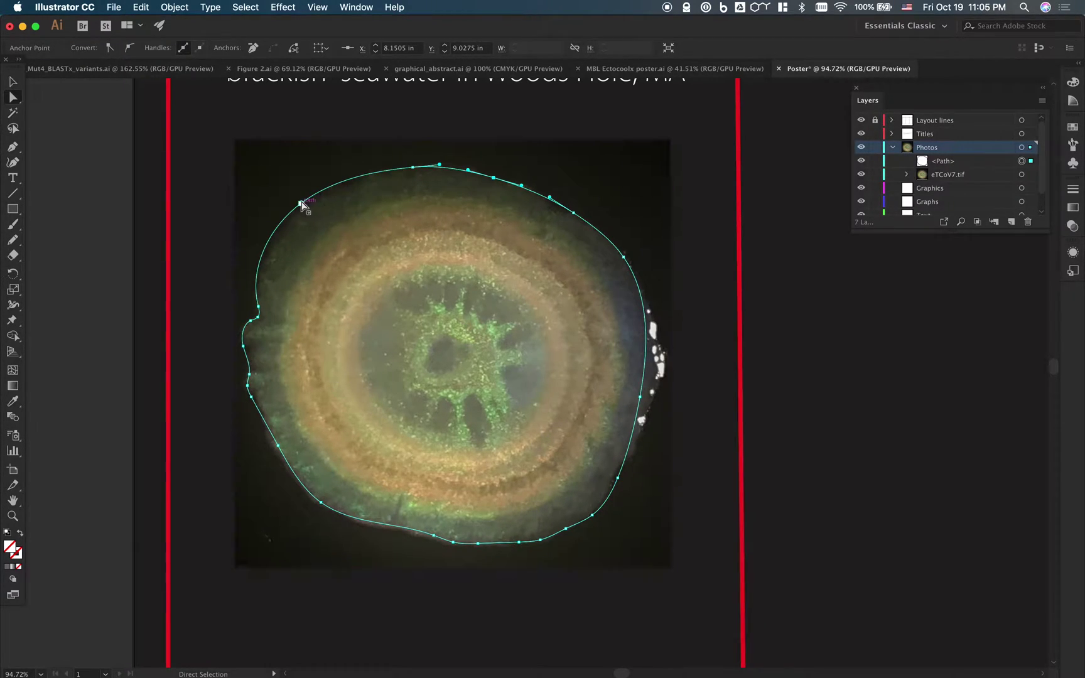
{"action": "mouse_move", "coordinate": [302, 204]}
{"action": "left_mouse_down"}
{"action": "mouse_move", "coordinate": [324, 219]}
{"action": "mouse_move", "coordinate": [314, 210]}
{"action": "left_mouse_up"}
{"action": "left_click", "coordinate": [12, 82]}
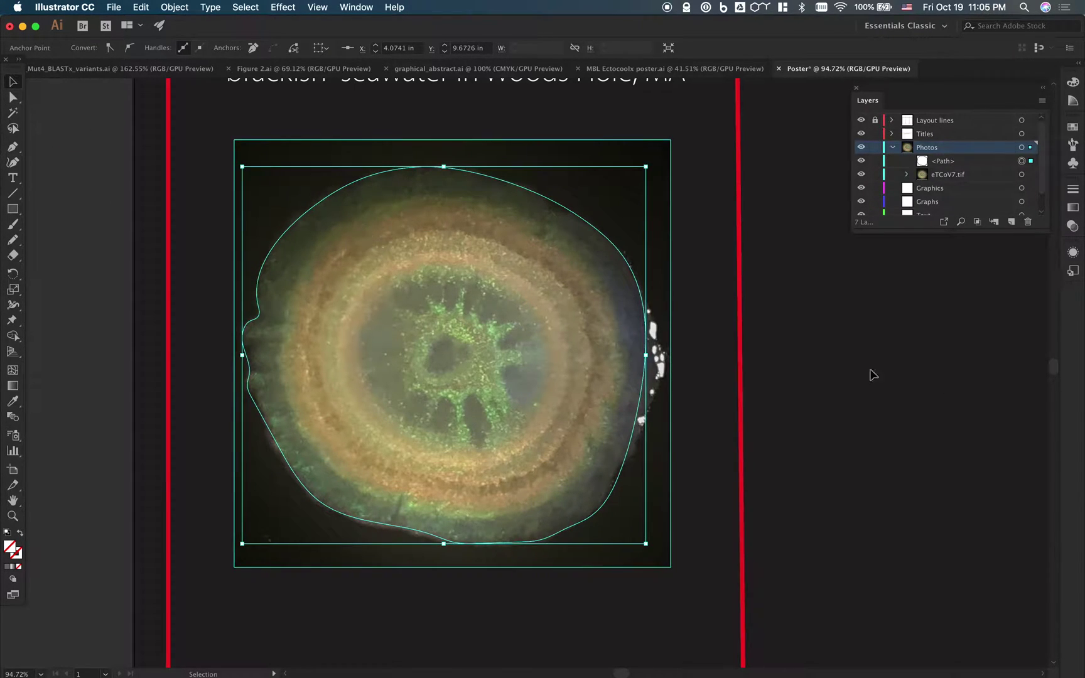
Clip the colony photo to its traced outline with Make Clipping Mask.
{"action": "left_click", "coordinate": [650, 226], "text": "shift"}
{"action": "right_click", "coordinate": [650, 228]}
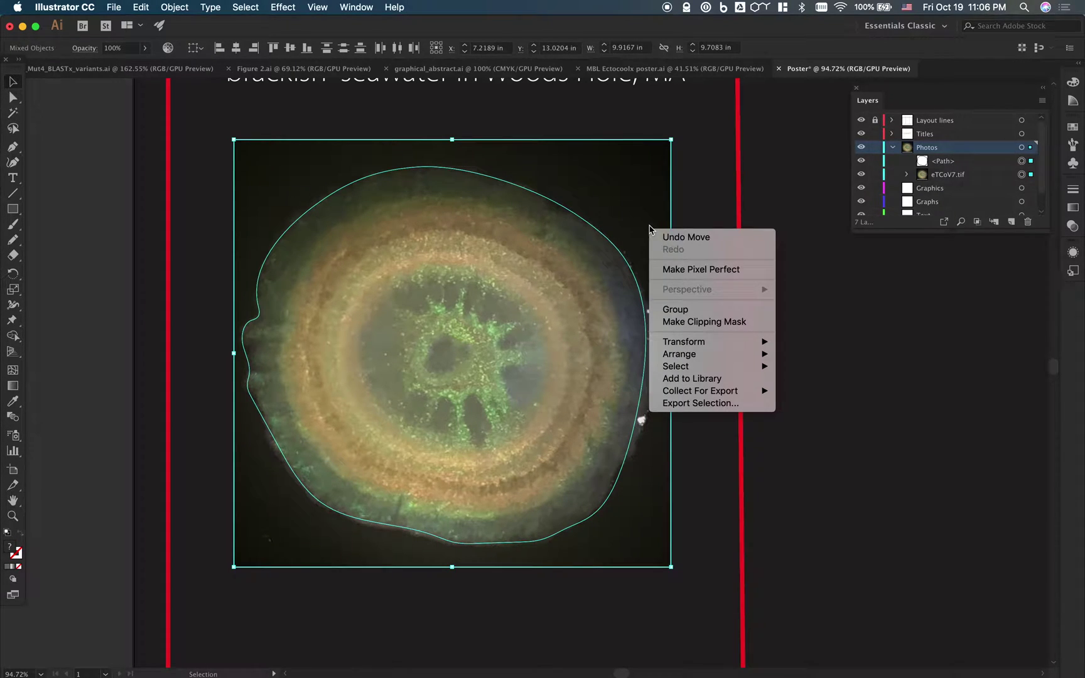
{"action": "left_click", "coordinate": [696, 322]}
Shrink the clipped photo to about 5.7 × 5.3 in and move it under the Introduction subtitle.
{"action": "left_click", "coordinate": [896, 356]}
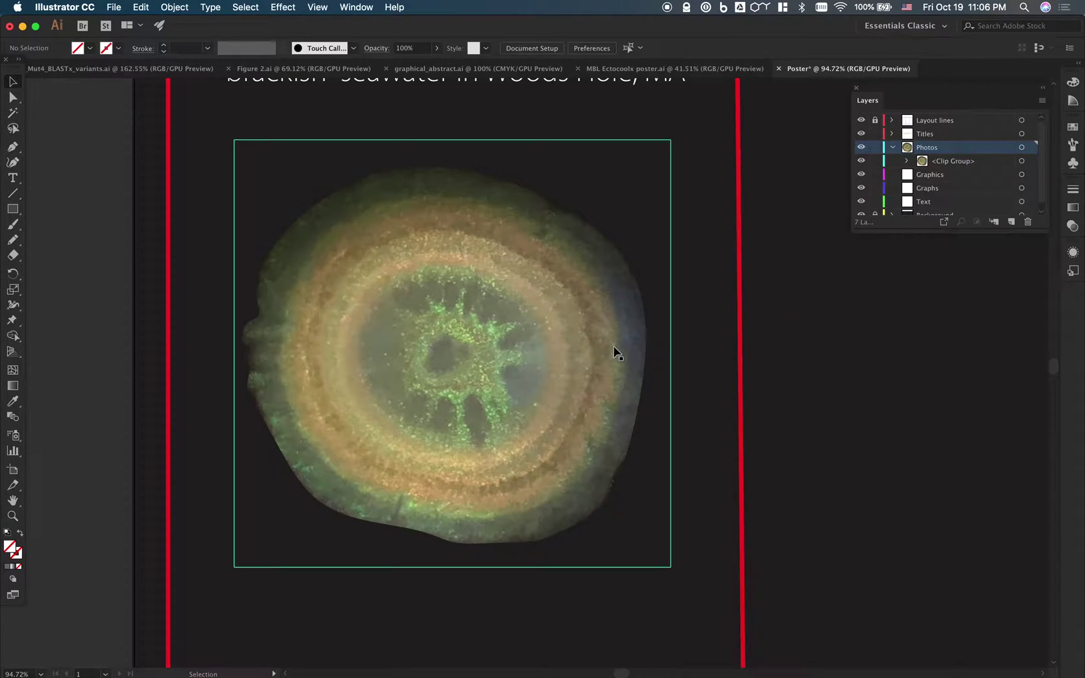
{"action": "left_click", "coordinate": [471, 439]}
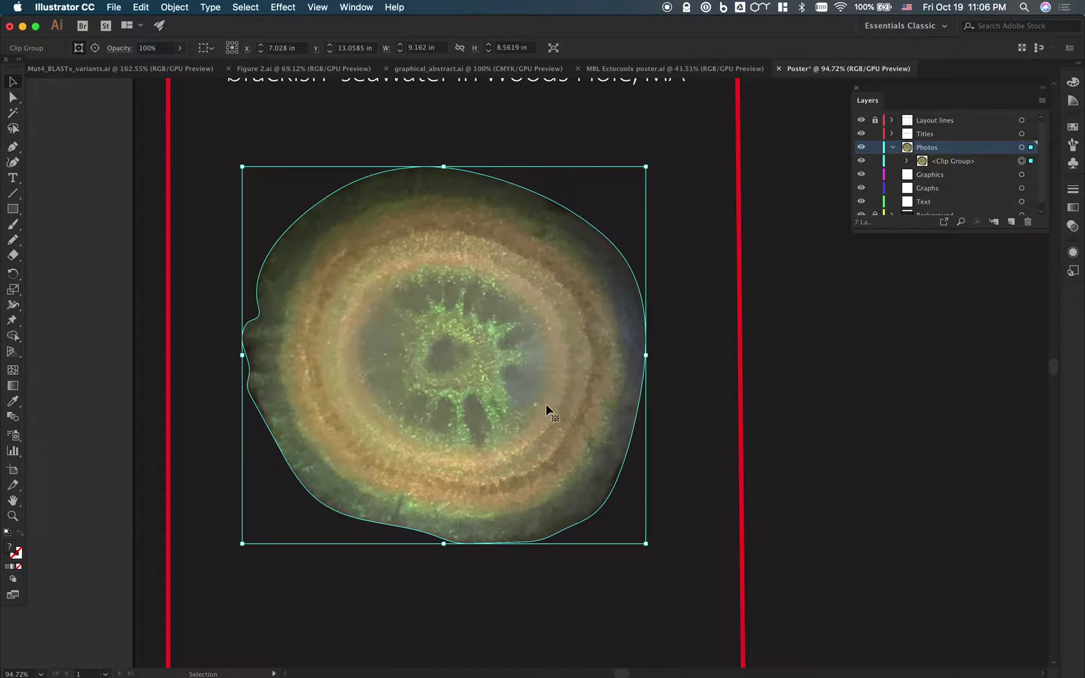
{"action": "left_click", "coordinate": [864, 423]}
{"action": "scroll", "coordinate": [864, 423], "scroll_direction": "down", "scroll_amount": 5, "text": "alt"}
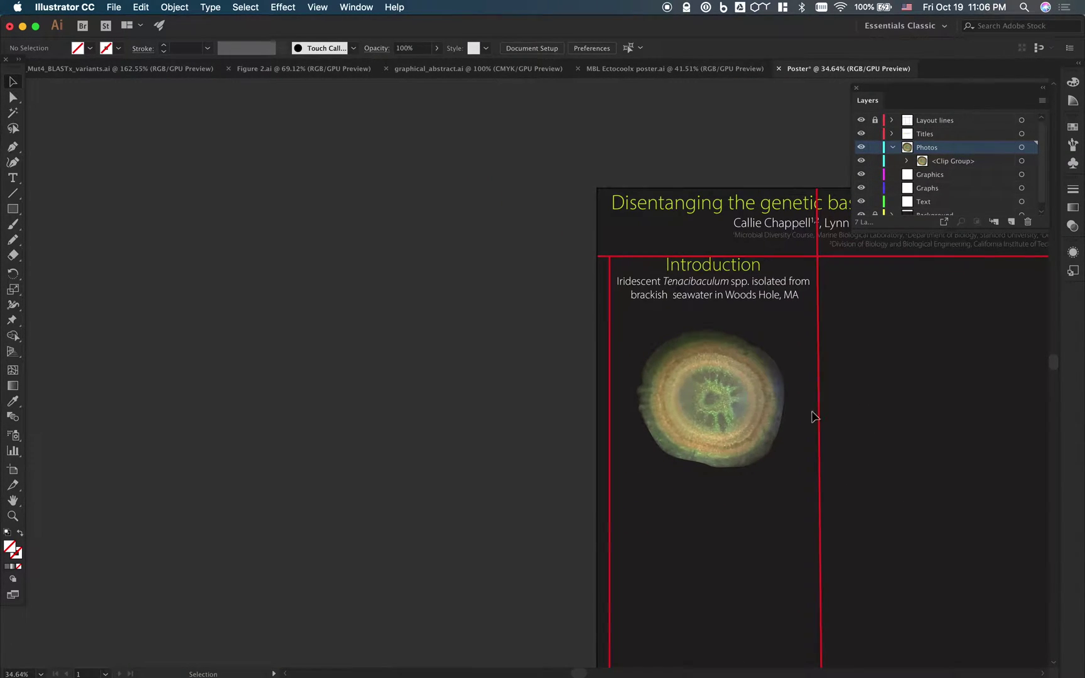
{"action": "left_click", "coordinate": [782, 408]}
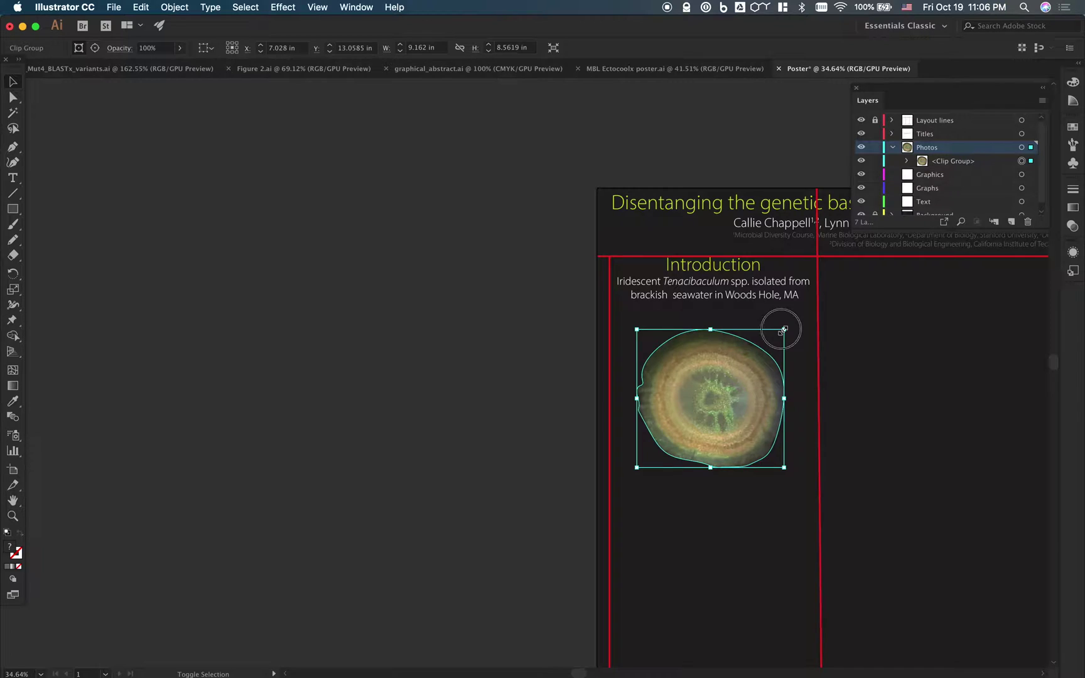
{"action": "left_click_drag", "start_coordinate": [782, 329], "coordinate": [728, 382]}
{"action": "left_click_drag", "start_coordinate": [702, 423], "coordinate": [679, 351]}
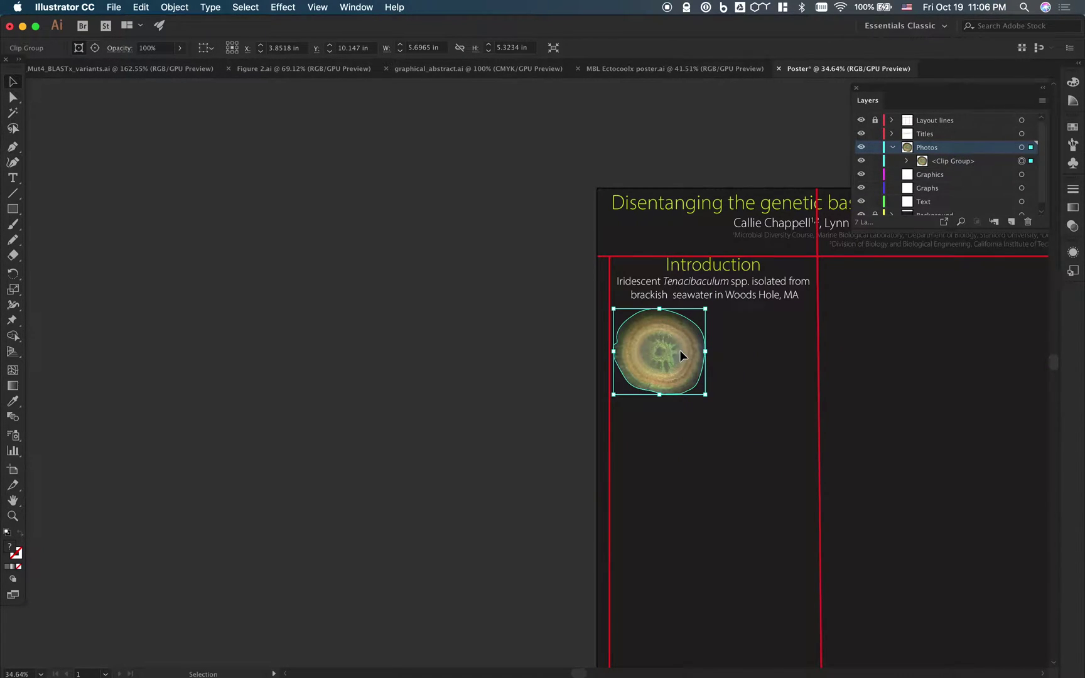
{"action": "left_click", "coordinate": [773, 458]}
{"action": "scroll", "coordinate": [774, 457], "scroll_direction": "right", "scroll_amount": 10}
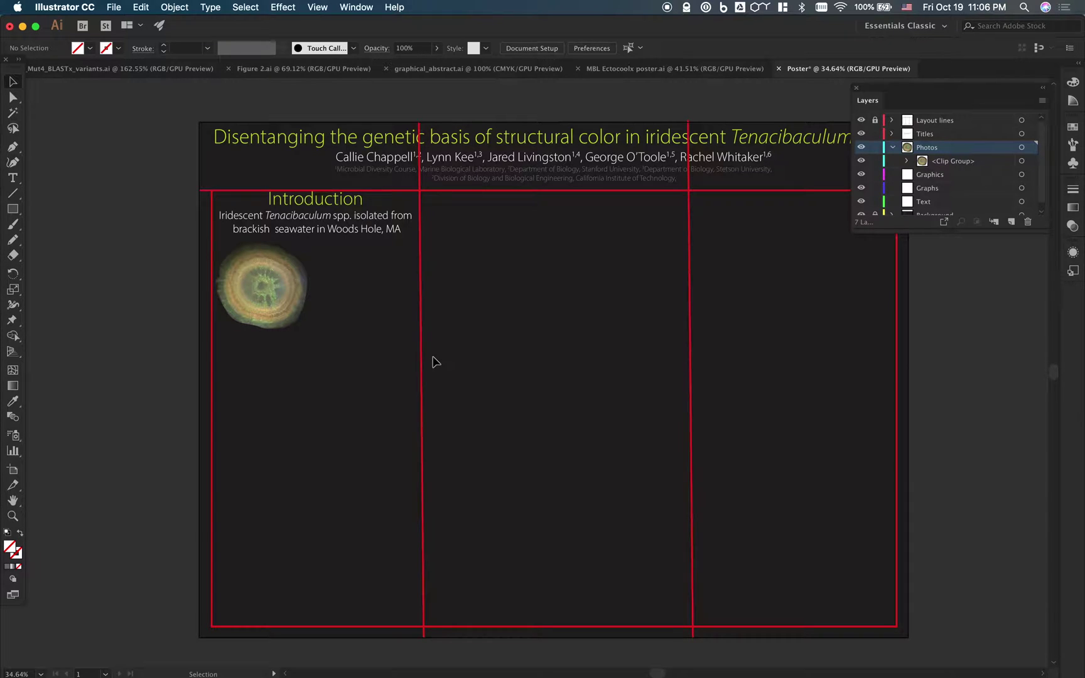
Check the earlier MBL Ectocoolx poster, return to Poster, and show all open windows.
{"action": "left_click", "coordinate": [892, 148]}
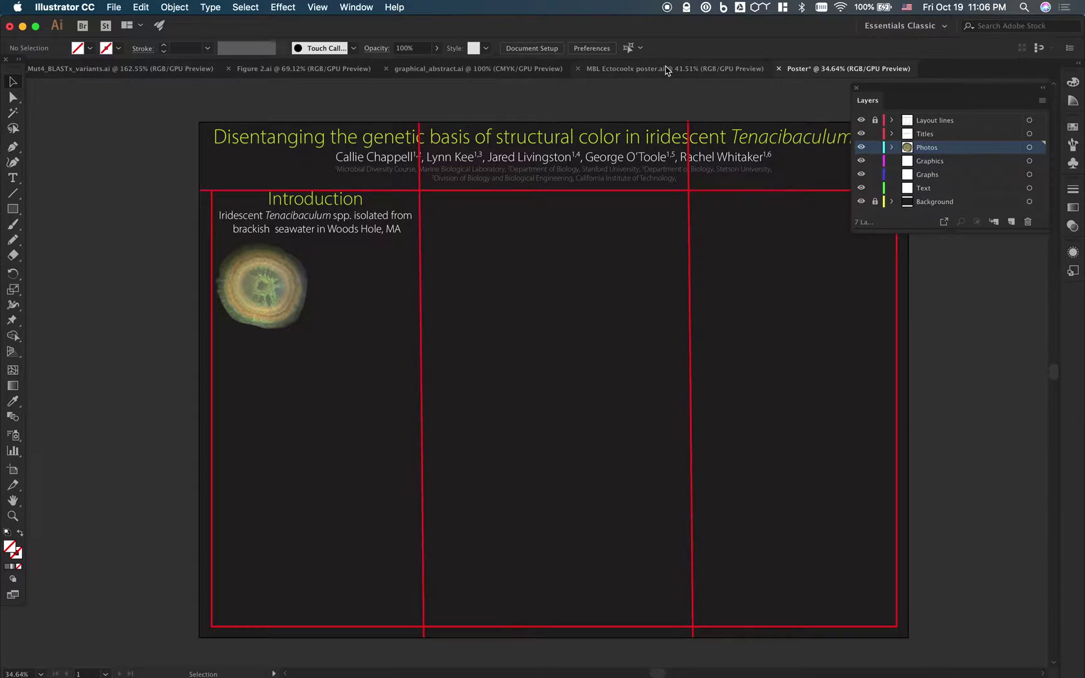
{"action": "left_click", "coordinate": [609, 74]}
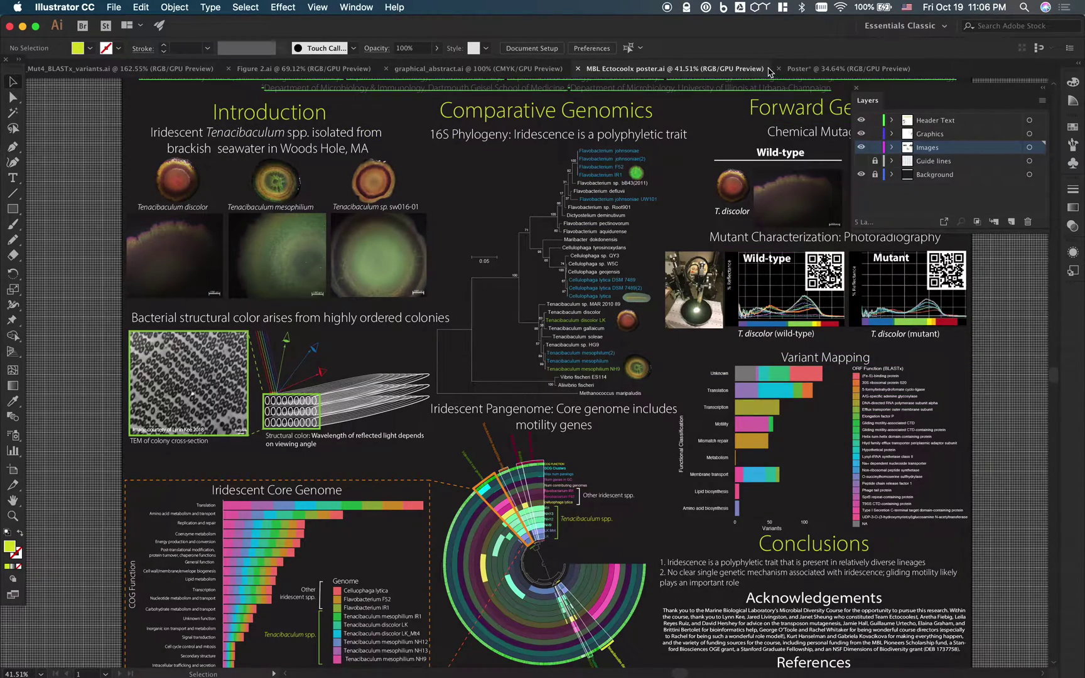
{"action": "left_click", "coordinate": [867, 70]}
{"action": "key", "text": "ctrl+Up"}
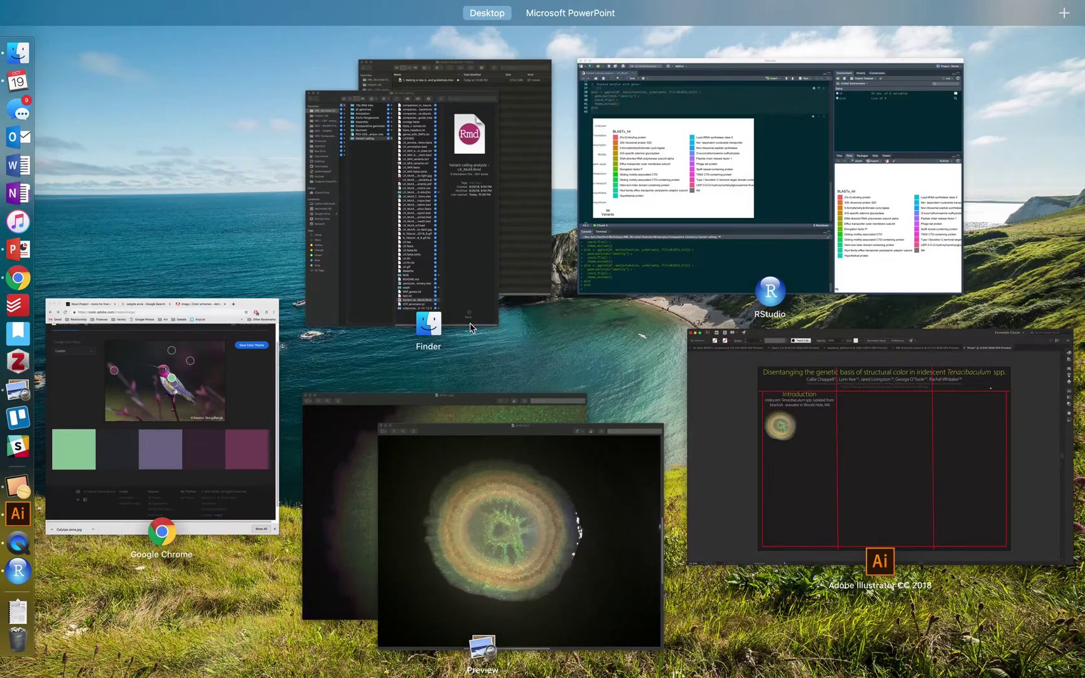
Bring RStudio forward and inspect the barplot chunk's output in an enlarged window.
{"action": "left_click", "coordinate": [618, 234]}
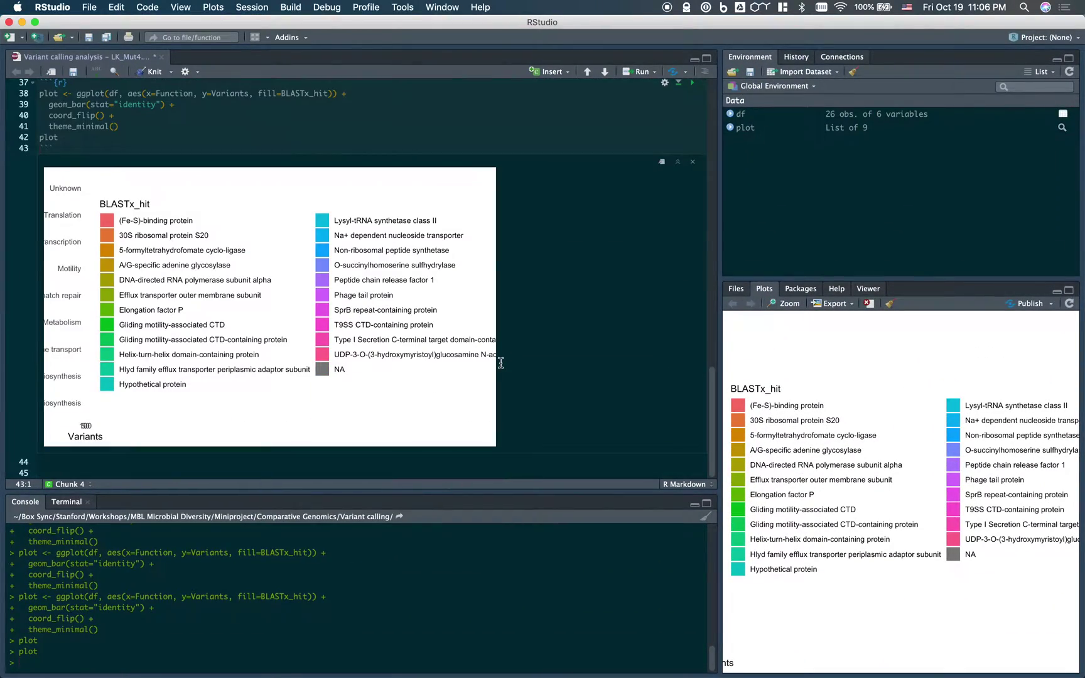
{"action": "scroll", "coordinate": [239, 222], "scroll_direction": "up", "scroll_amount": 5}
{"action": "left_click", "coordinate": [85, 268]}
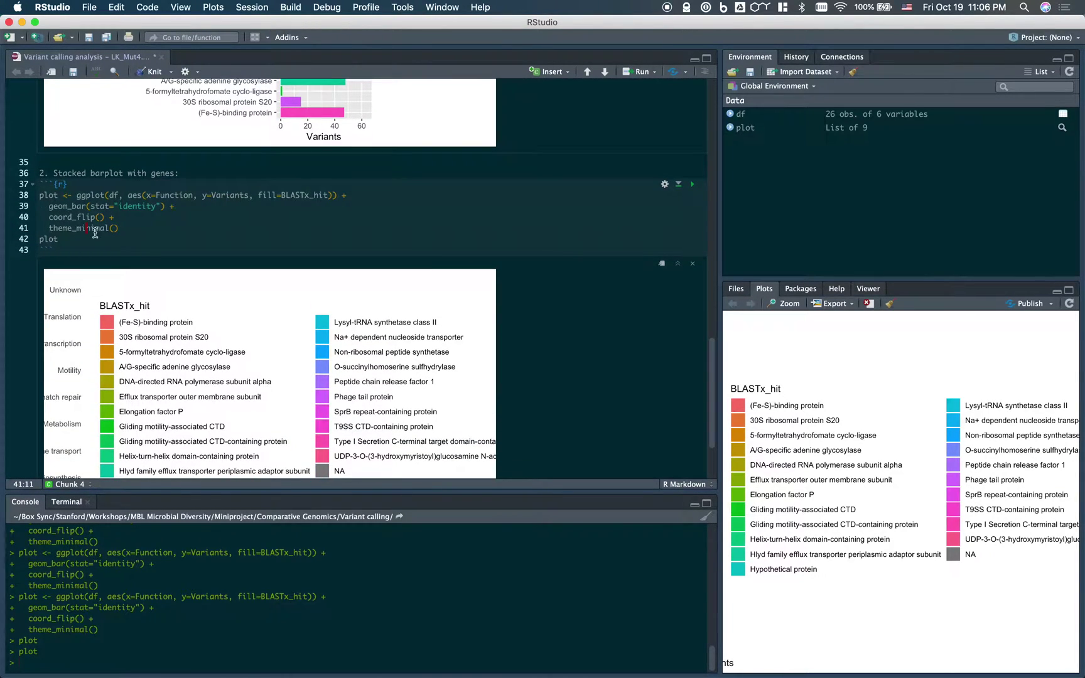
{"action": "left_click", "coordinate": [143, 235]}
{"action": "left_click", "coordinate": [663, 264]}
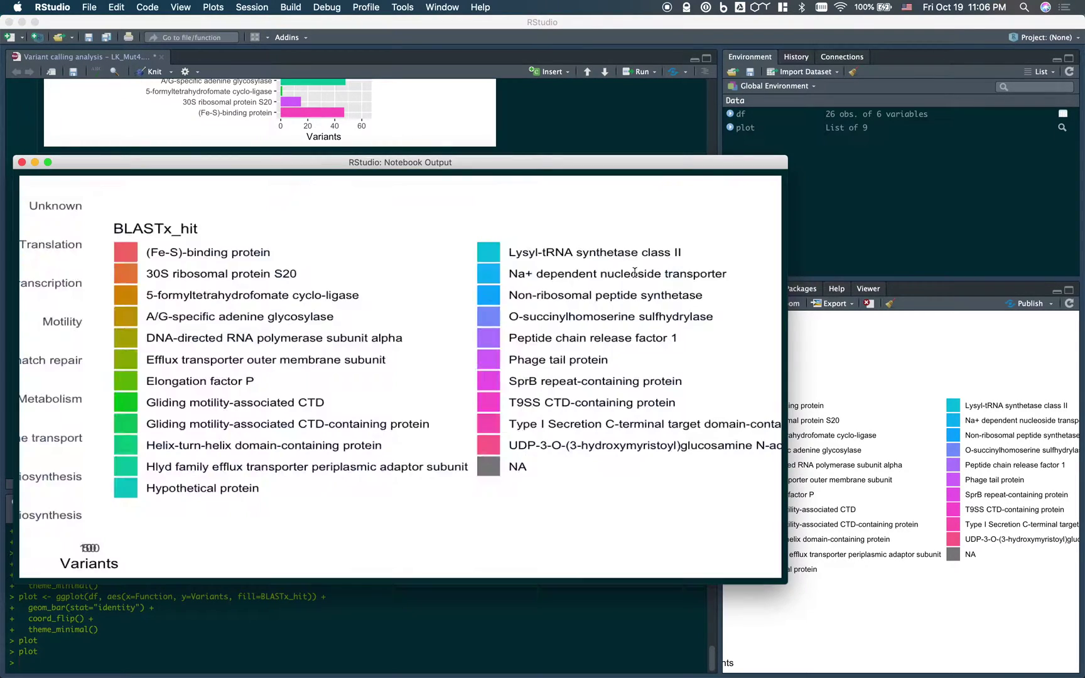
{"action": "left_click_drag", "start_coordinate": [783, 592], "coordinate": [983, 586]}
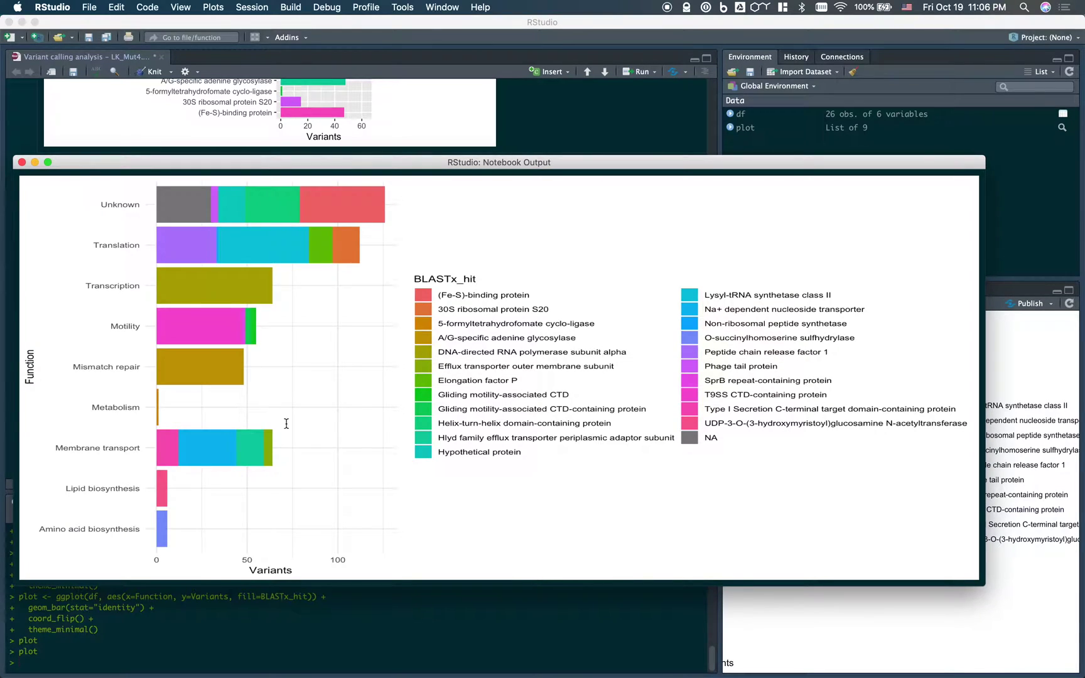
{"action": "left_click", "coordinate": [21, 163]}
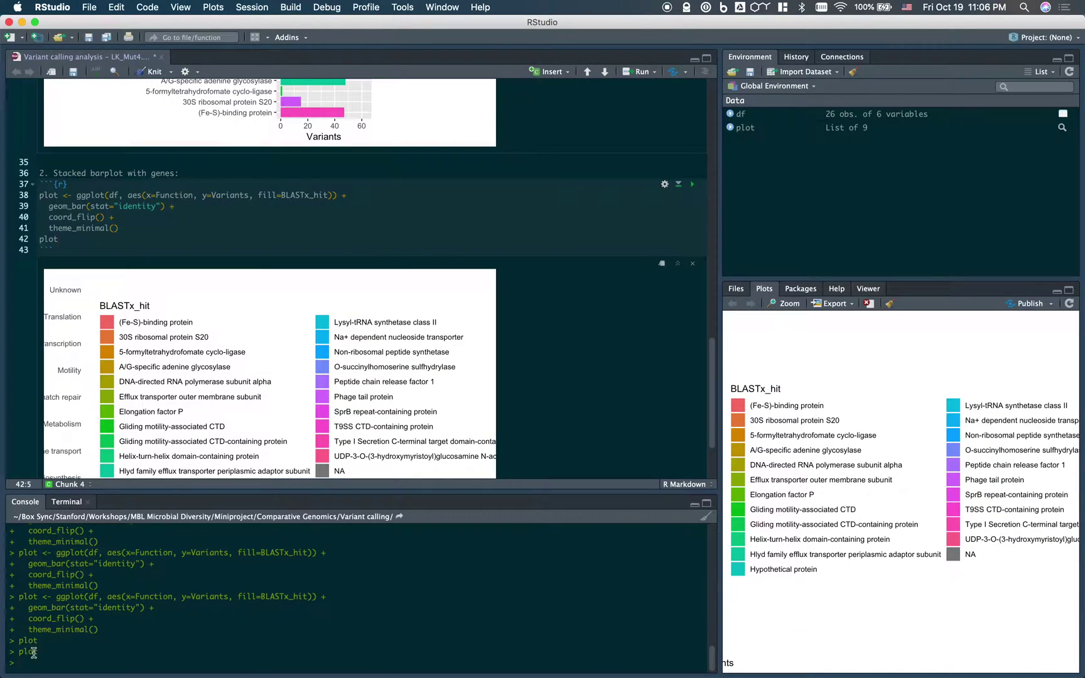
Try printing the plot from the console.
{"action": "key", "text": "Return"}
{"action": "key", "text": "Up"}
{"action": "key", "text": "Escape"}
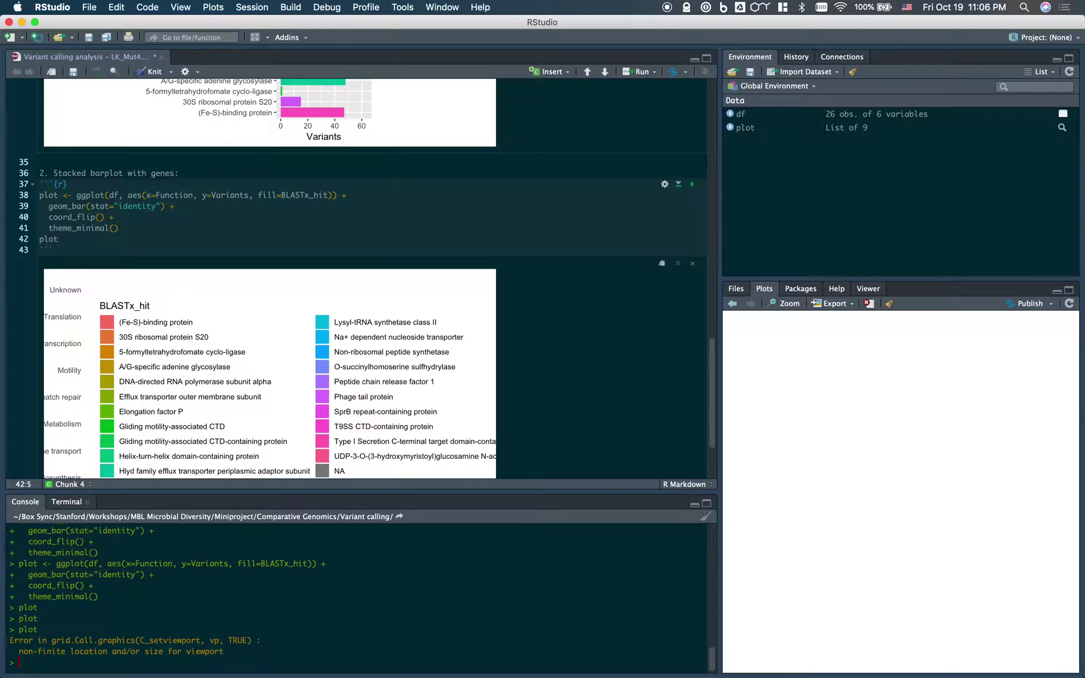
{"action": "type", "text": "lot"}
{"action": "scroll", "coordinate": [58, 159], "scroll_direction": "down", "scroll_amount": 3}
Rerun the stacked barplot chunk, print plot in the console, and open Export.
{"action": "left_click", "coordinate": [68, 131]}
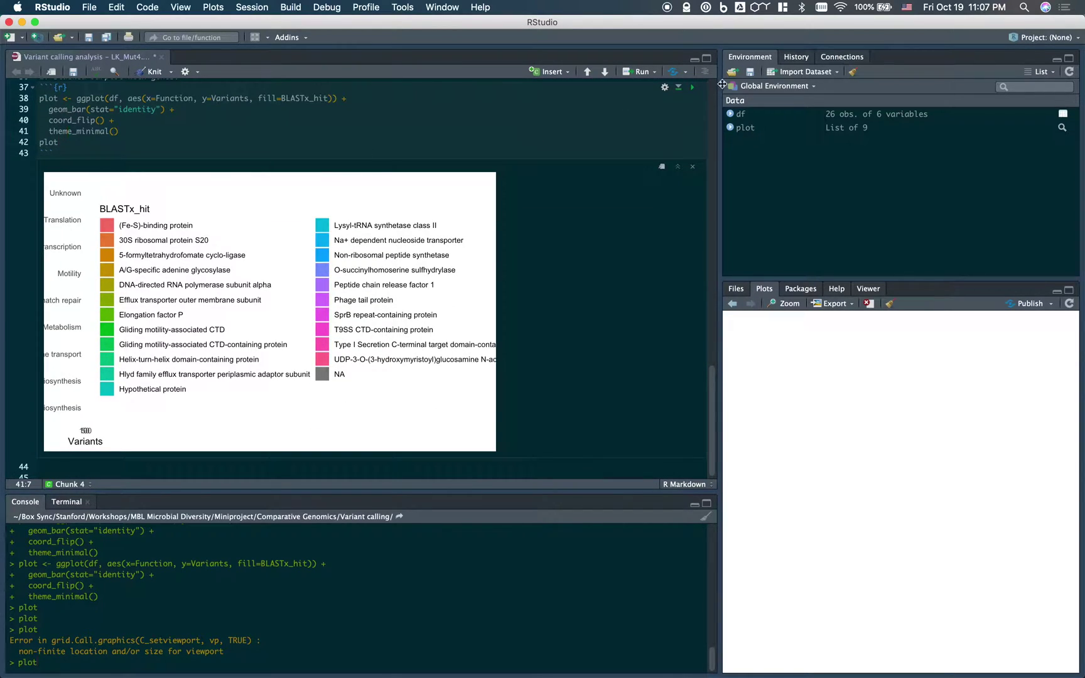
{"action": "left_click", "coordinate": [693, 88]}
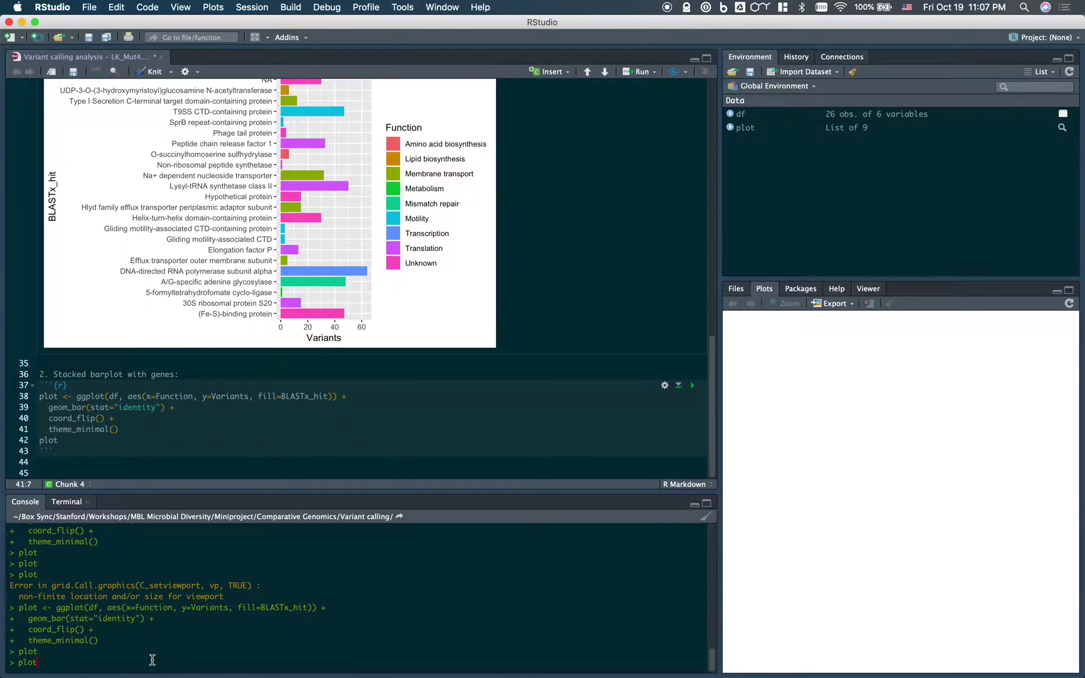
{"action": "left_click", "coordinate": [135, 431]}
{"action": "left_click", "coordinate": [693, 385]}
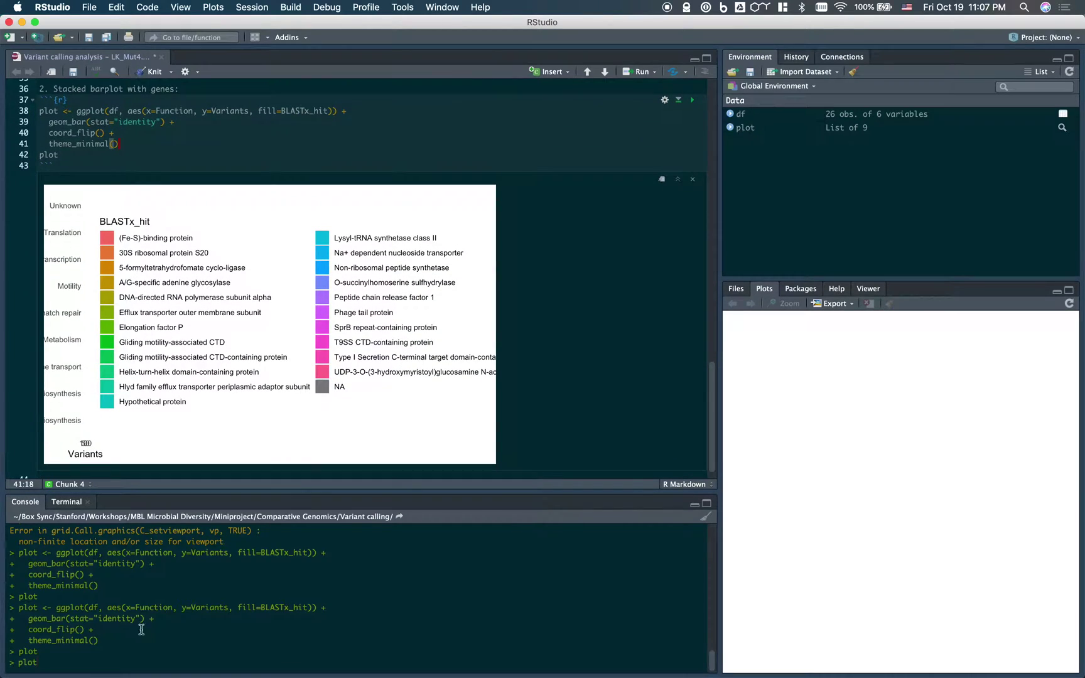
{"action": "key", "text": "Return"}
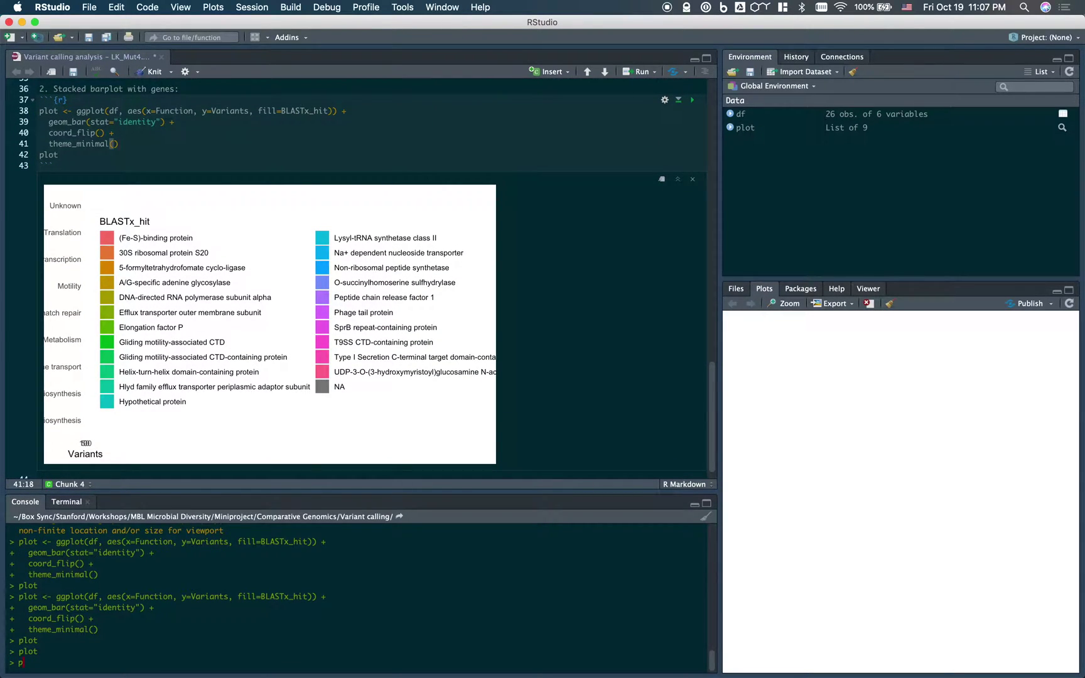
{"action": "type", "text": "plot"}
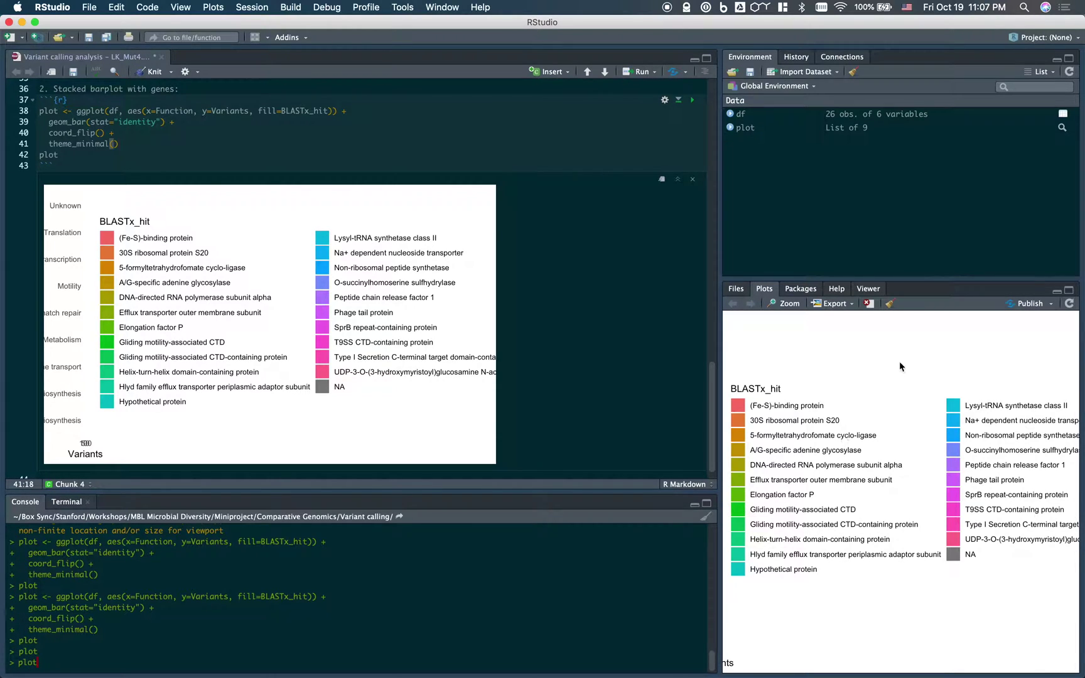
{"action": "left_click", "coordinate": [845, 305]}
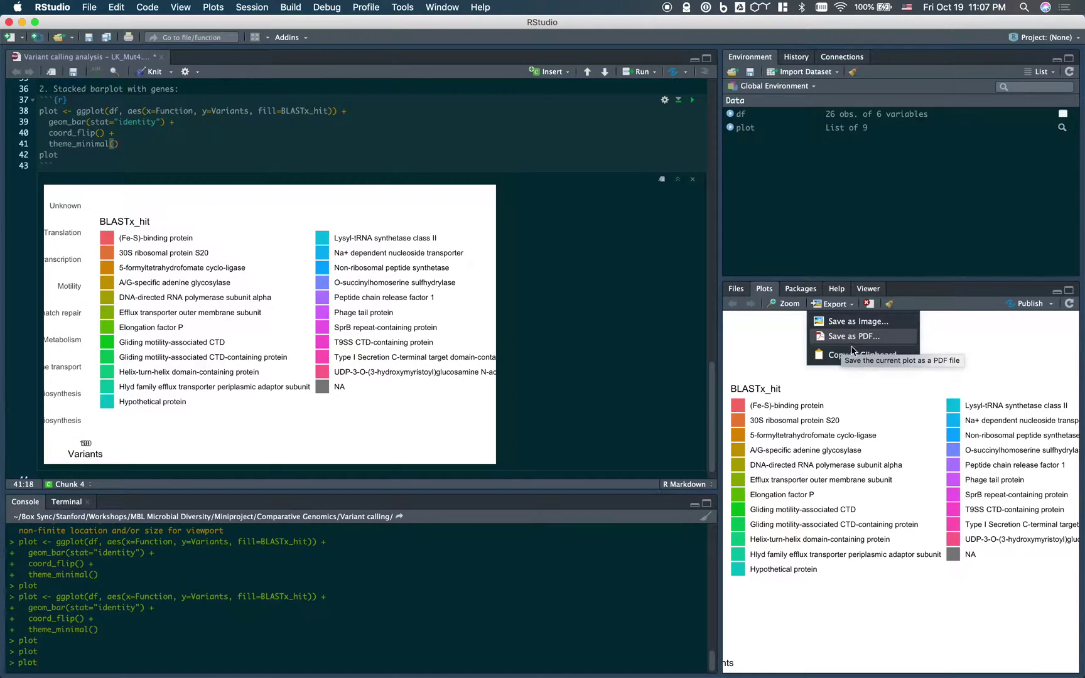
Choose Save as PDF and preview the export at its default size.
{"action": "left_click", "coordinate": [877, 337]}
{"action": "left_click", "coordinate": [631, 289]}
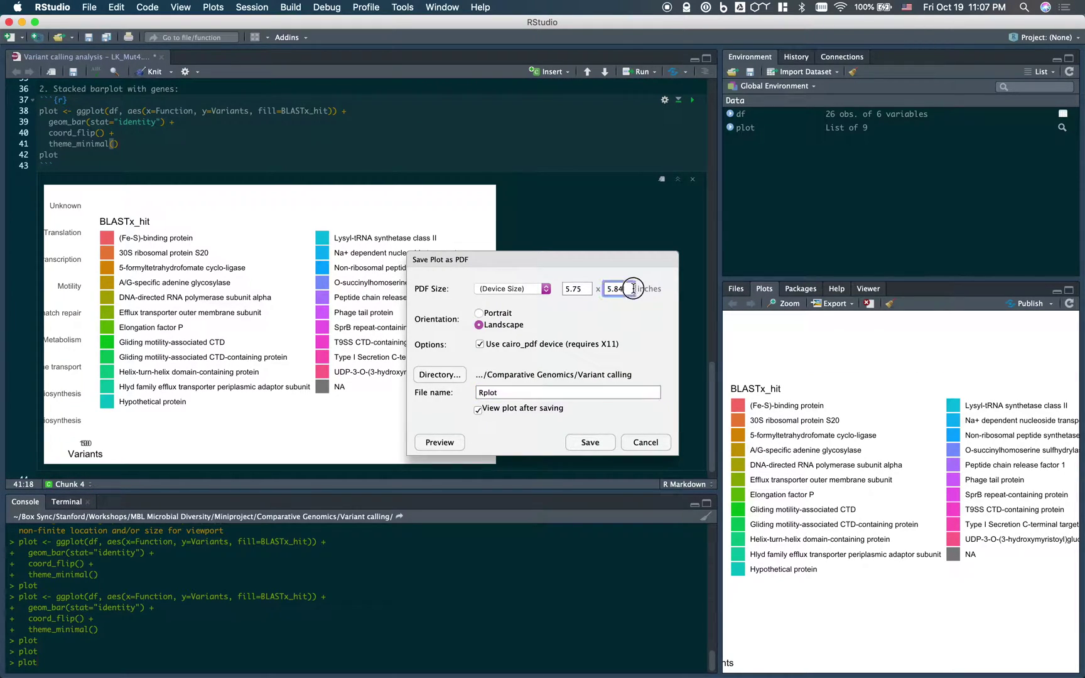
{"action": "left_click", "coordinate": [452, 444]}
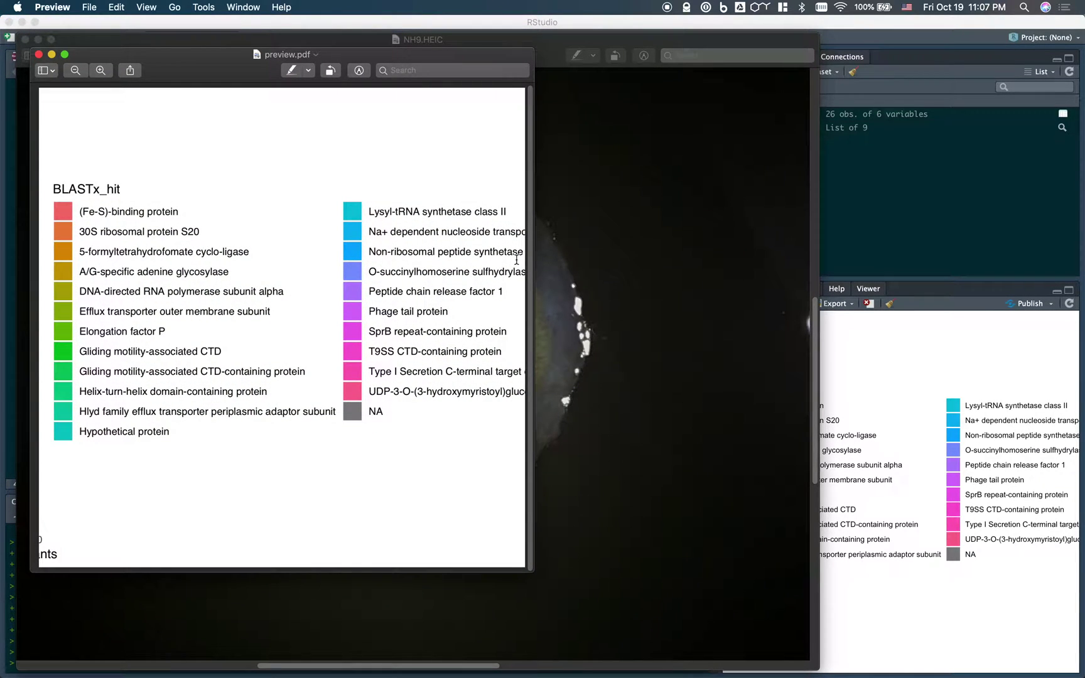
{"action": "left_click", "coordinate": [38, 54]}
{"action": "key", "text": "super+q"}
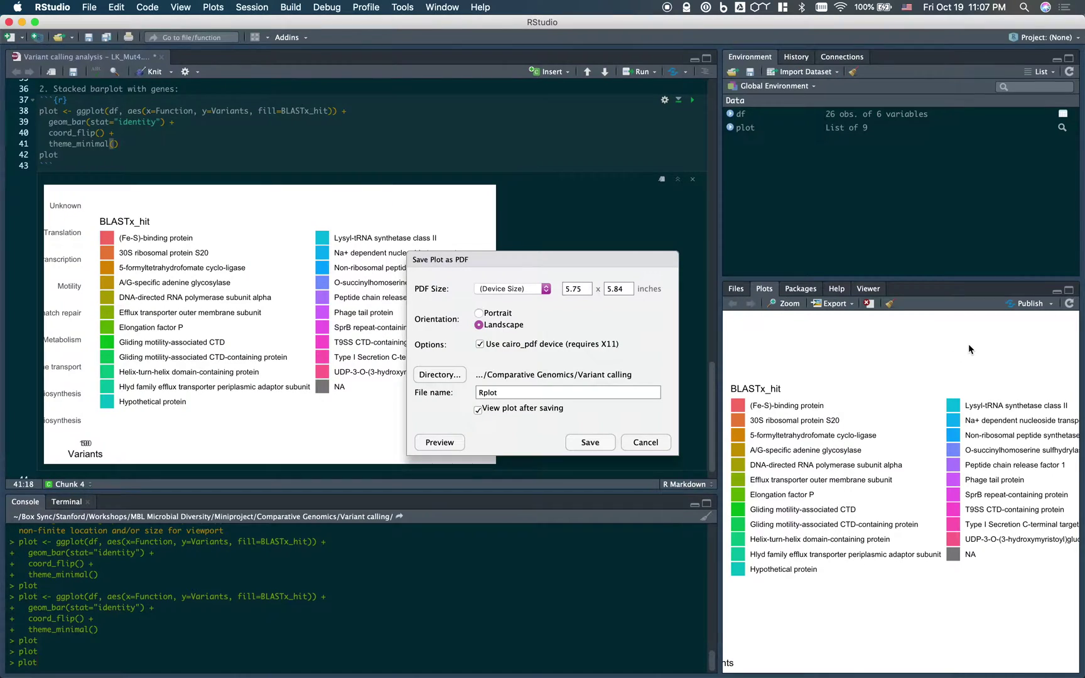
Set the PDF size to width 5 and height 12 inches and preview it again.
{"action": "double_click", "coordinate": [617, 290]}
{"action": "type", "text": "12"}
{"action": "double_click", "coordinate": [584, 290]}
{"action": "type", "text": "5"}
{"action": "left_click", "coordinate": [623, 317]}
{"action": "left_click", "coordinate": [438, 446]}
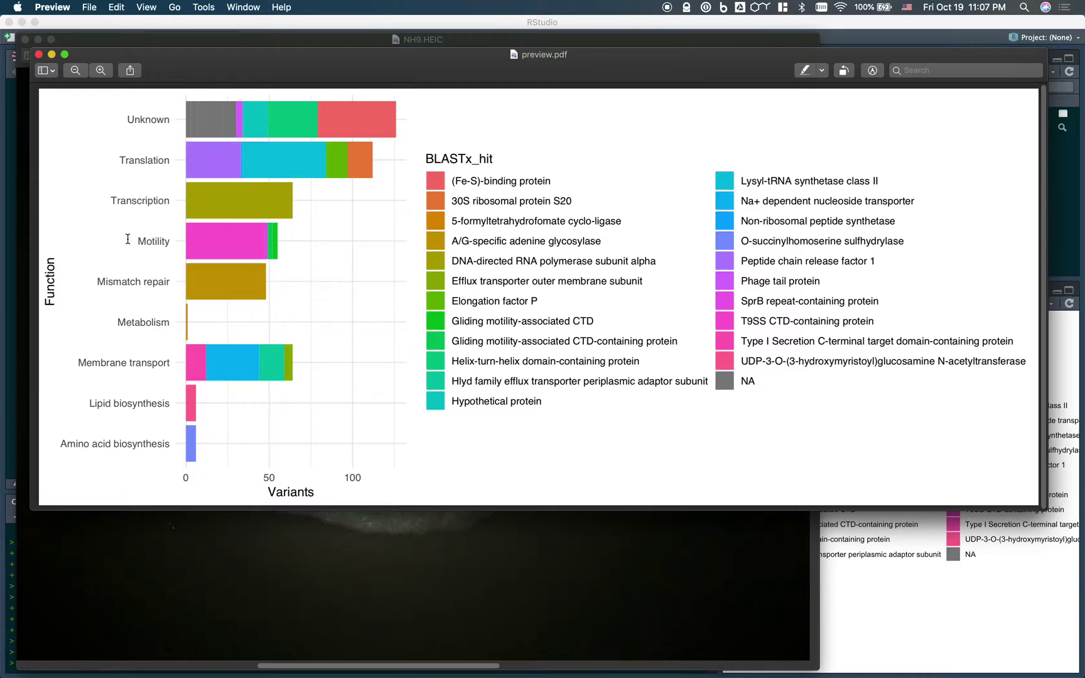
Set the save folder to the Desktop and turn off View plot after saving.
{"action": "left_click", "coordinate": [38, 55]}
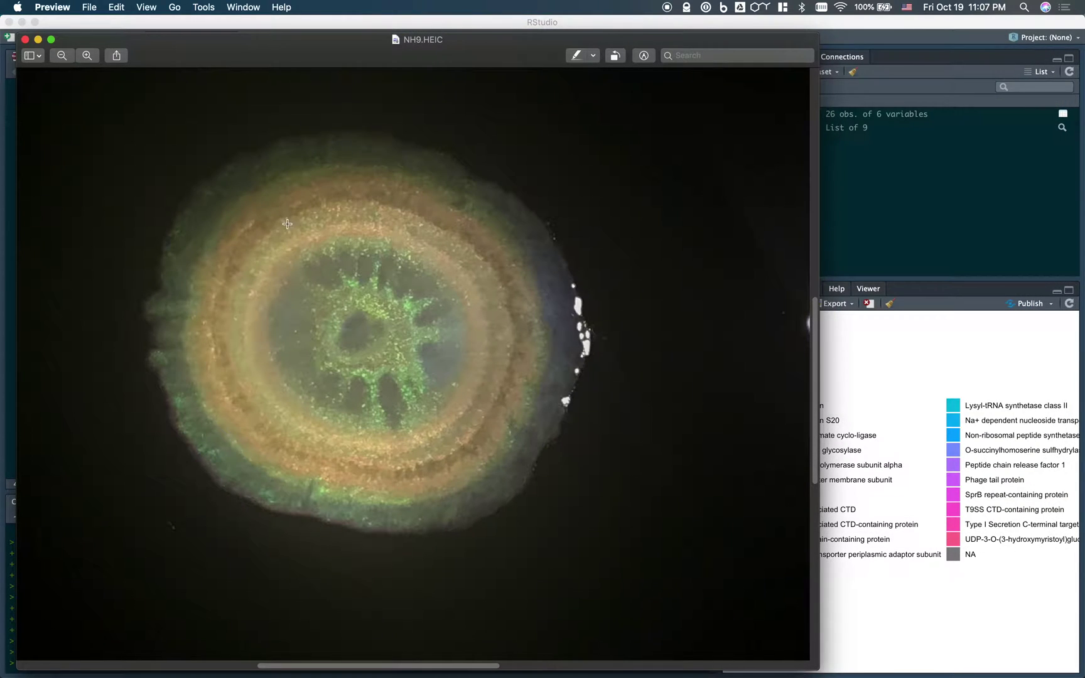
{"action": "left_click", "coordinate": [914, 403]}
{"action": "left_click", "coordinate": [434, 377]}
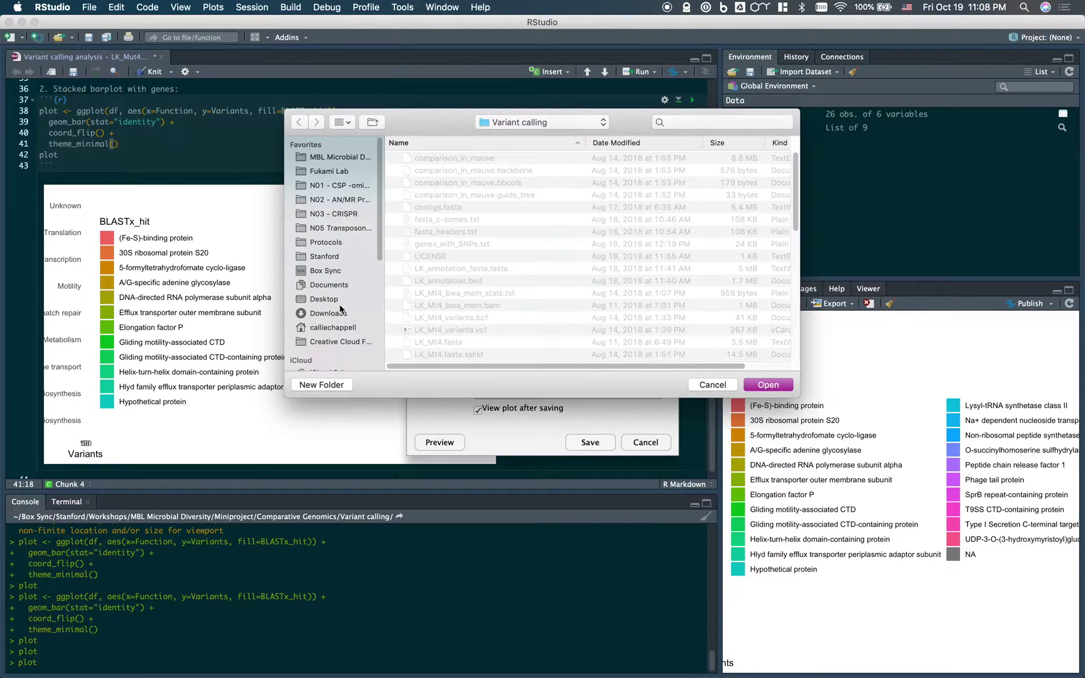
{"action": "left_click", "coordinate": [332, 300]}
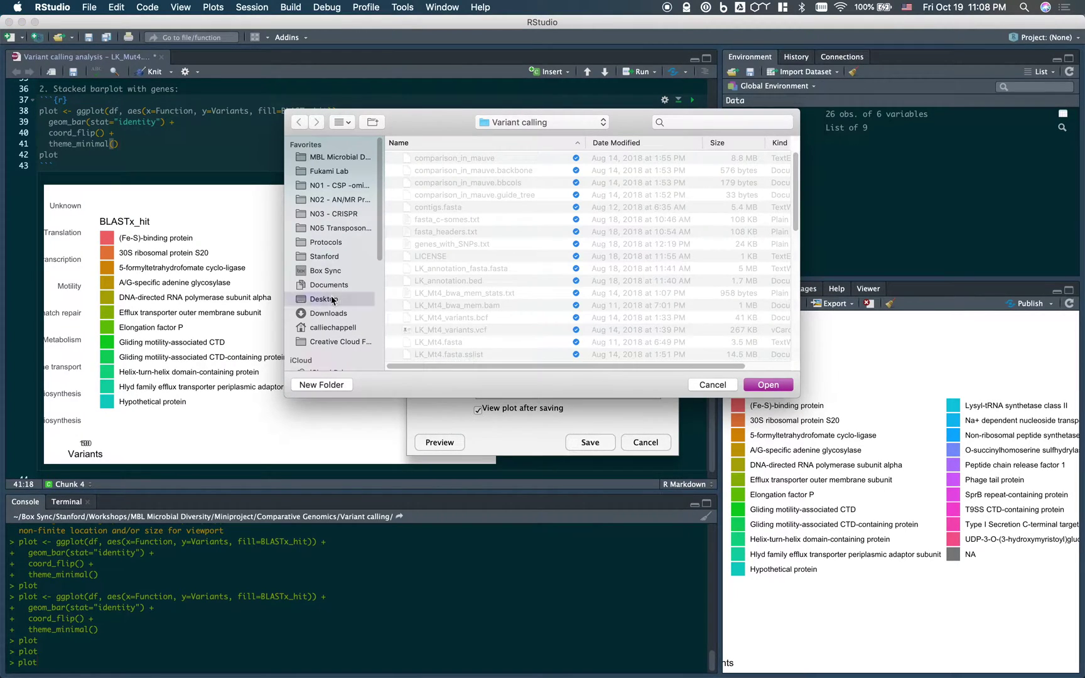
{"action": "left_click", "coordinate": [774, 384]}
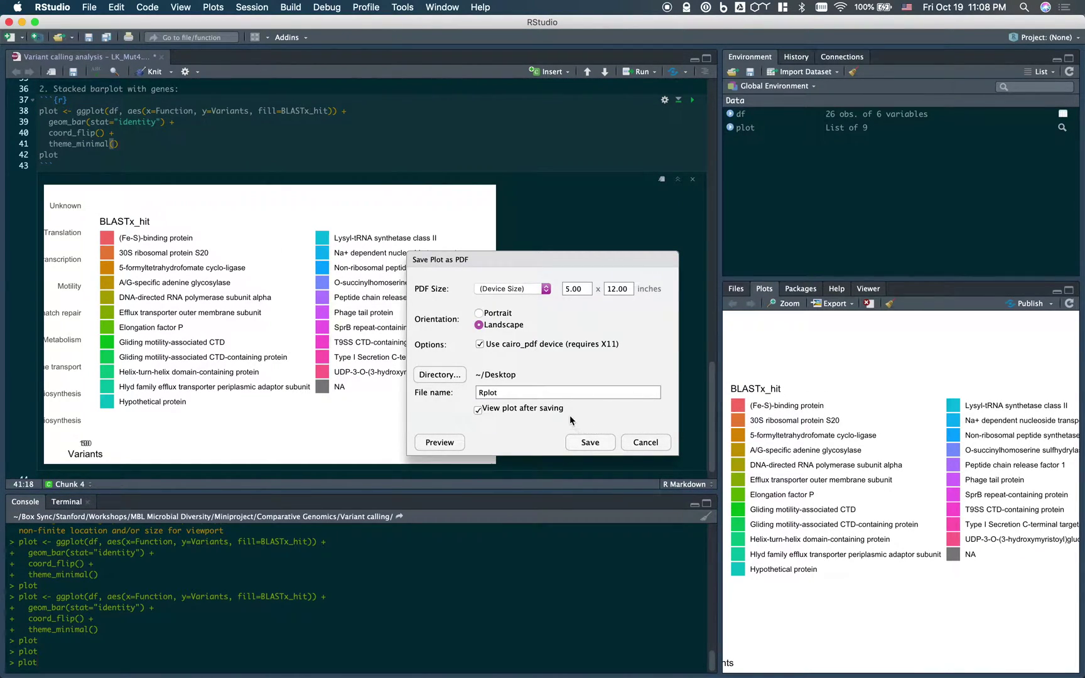
{"action": "left_click", "coordinate": [544, 409]}
Rename the PDF to 'Variant calling' and save it.
{"action": "left_click", "coordinate": [532, 394]}
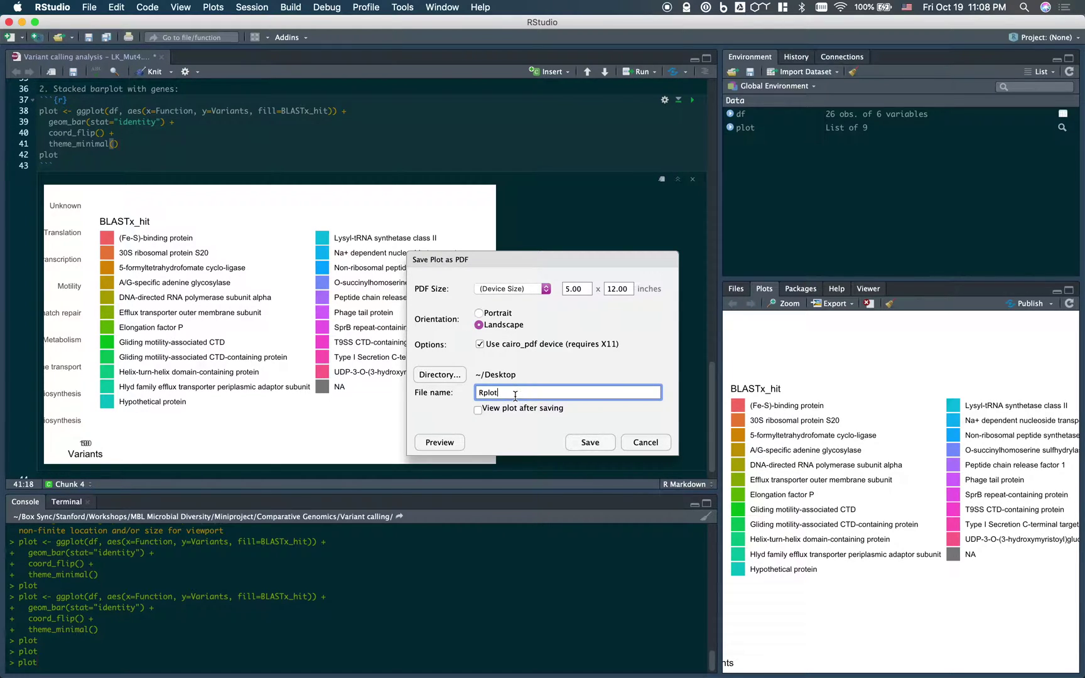
{"action": "left_click_drag", "start_coordinate": [515, 396], "coordinate": [394, 416]}
{"action": "type", "text": "Sta"}
{"action": "type", "text": "Variant C"}
{"action": "left_click", "coordinate": [588, 442]}
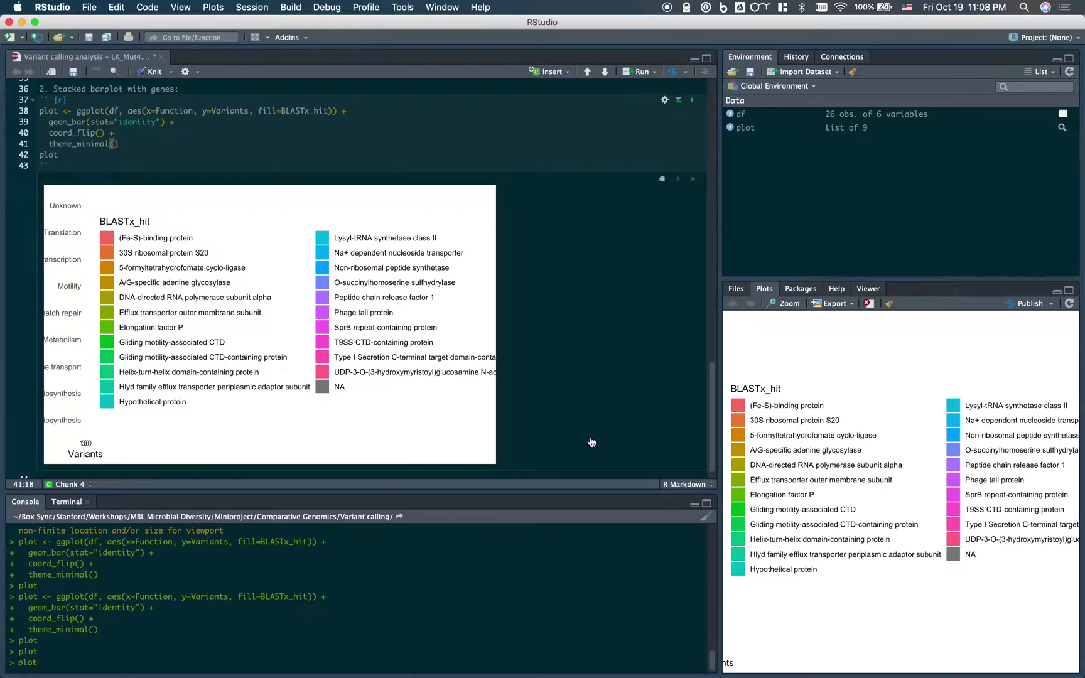
Switch to Illustrator and open Variant calling.pdf from the Desktop as a new document.
{"action": "key", "text": "ctrl+Up"}
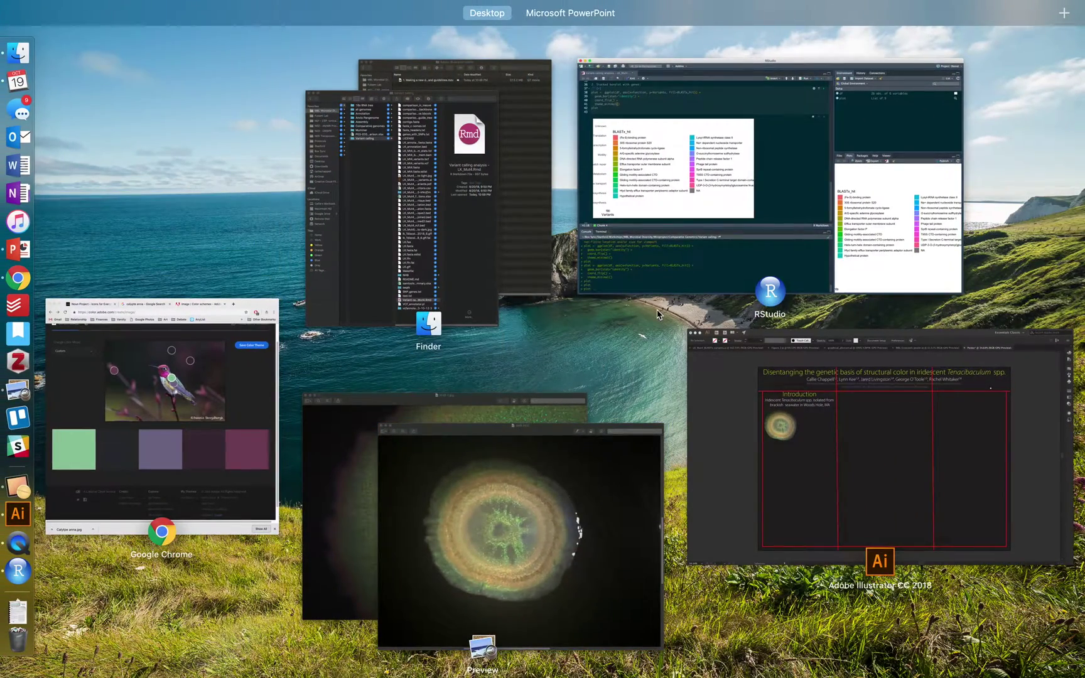
{"action": "left_click", "coordinate": [865, 417]}
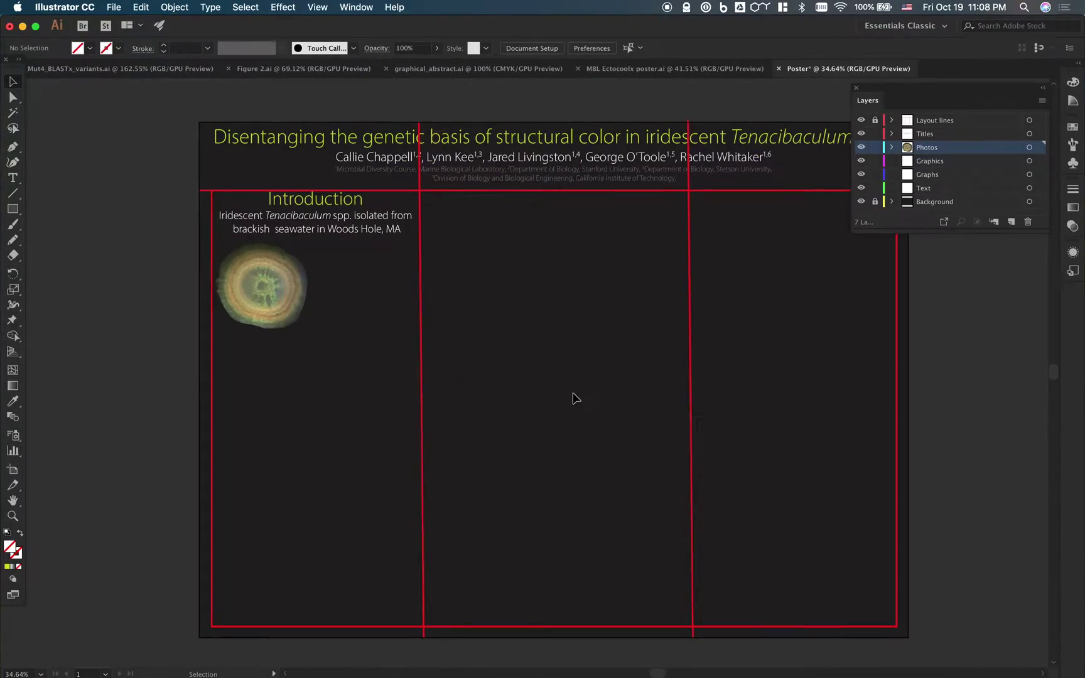
{"action": "left_click", "coordinate": [114, 8]}
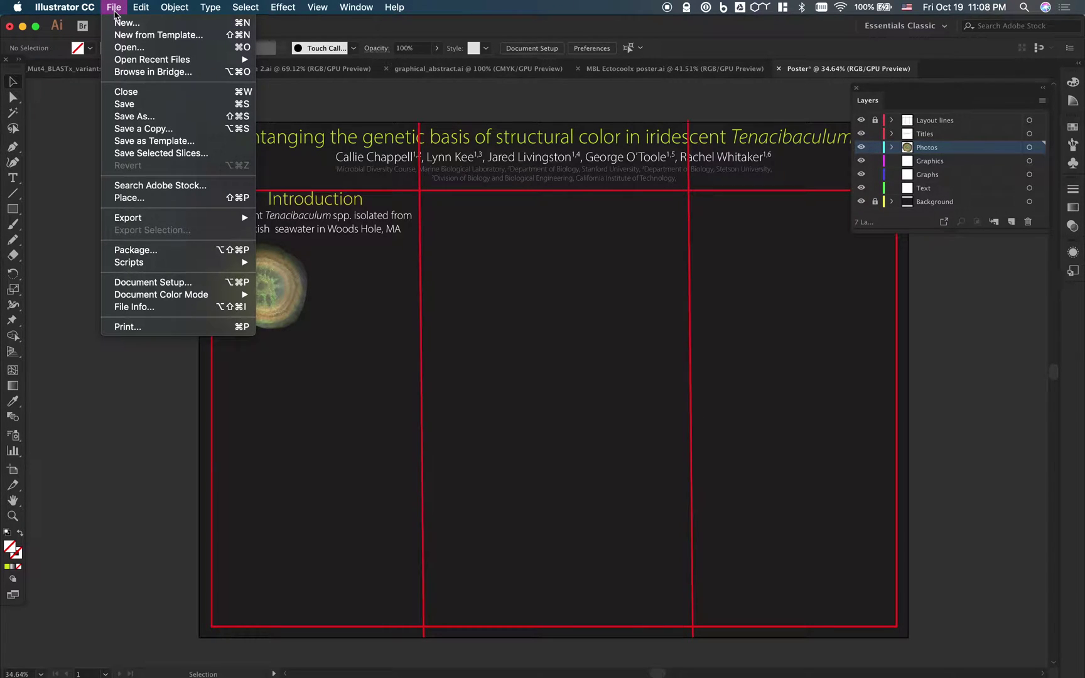
{"action": "left_click", "coordinate": [124, 49]}
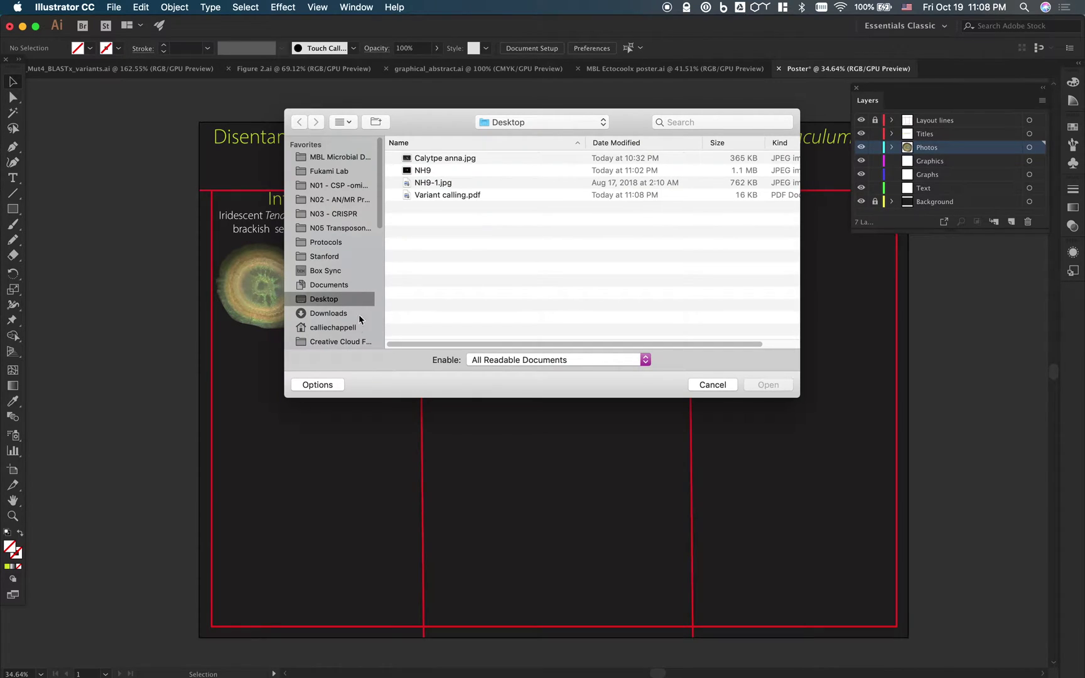
{"action": "left_click", "coordinate": [461, 197]}
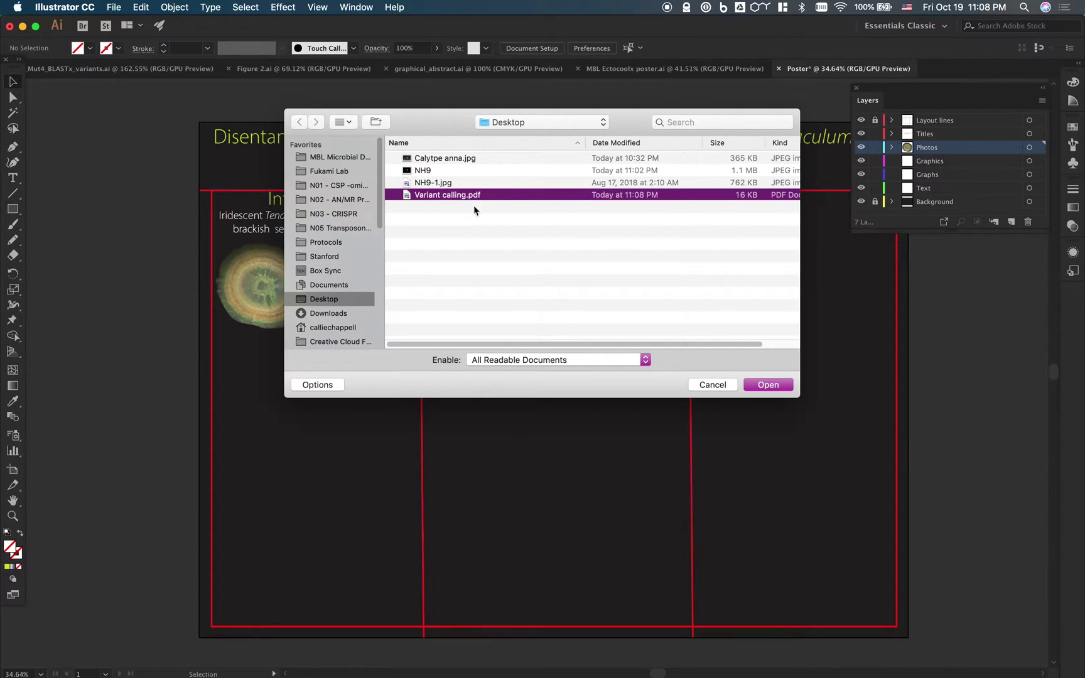
{"action": "left_click", "coordinate": [776, 386]}
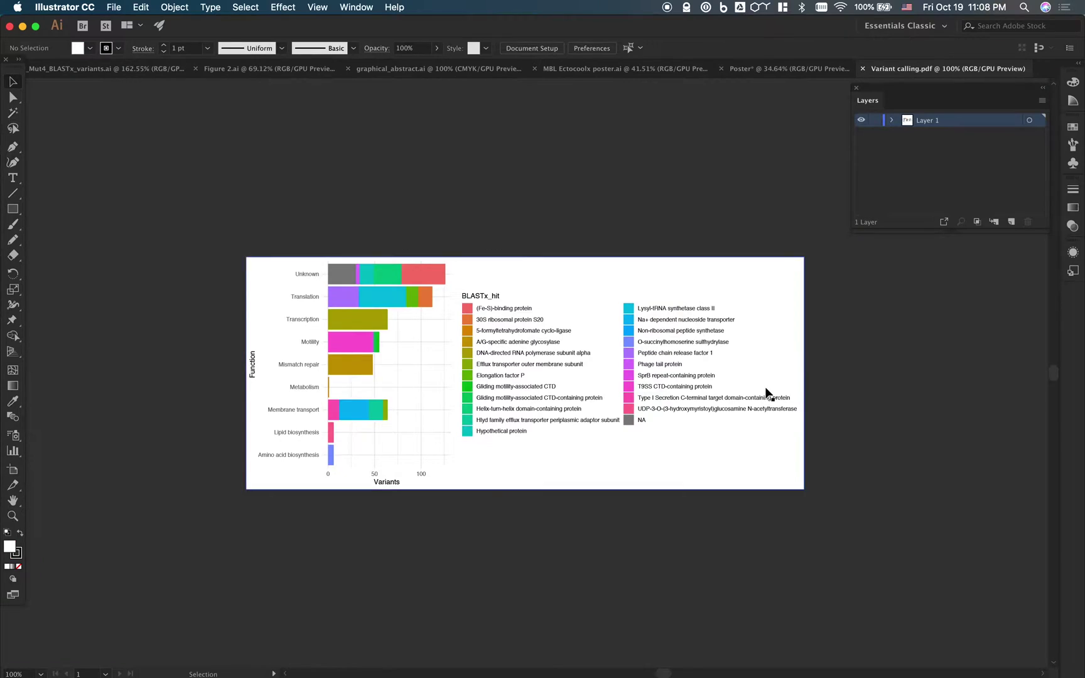
Inspect the imported chart's Layer 1 contents and delete the chart's background path.
{"action": "left_click", "coordinate": [764, 388]}
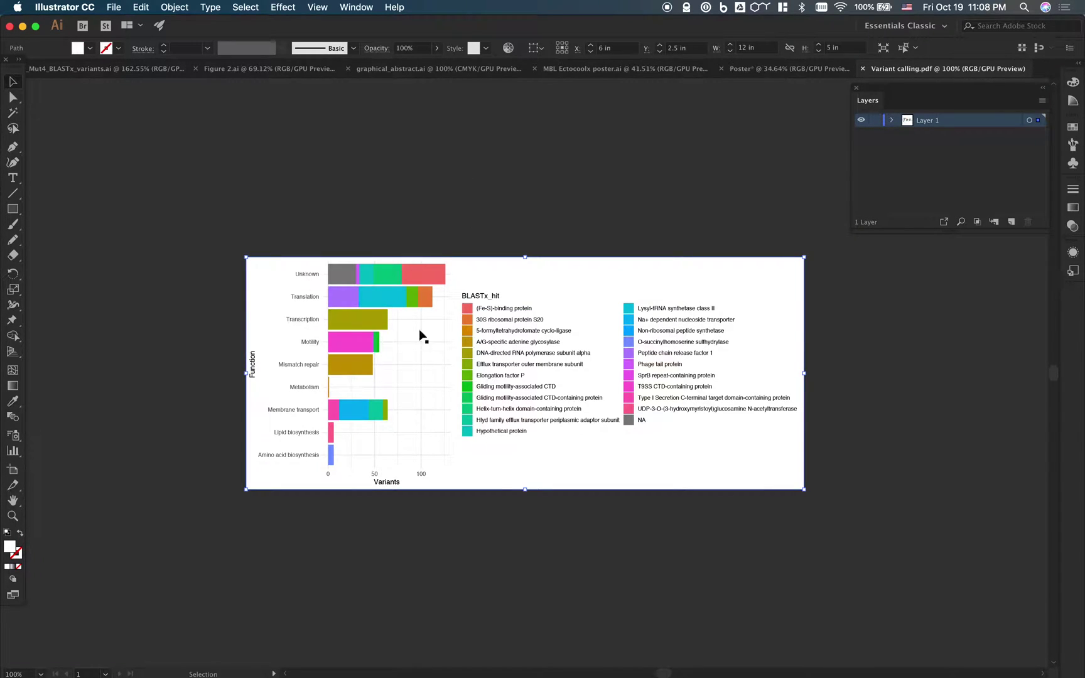
{"action": "left_click", "coordinate": [377, 288]}
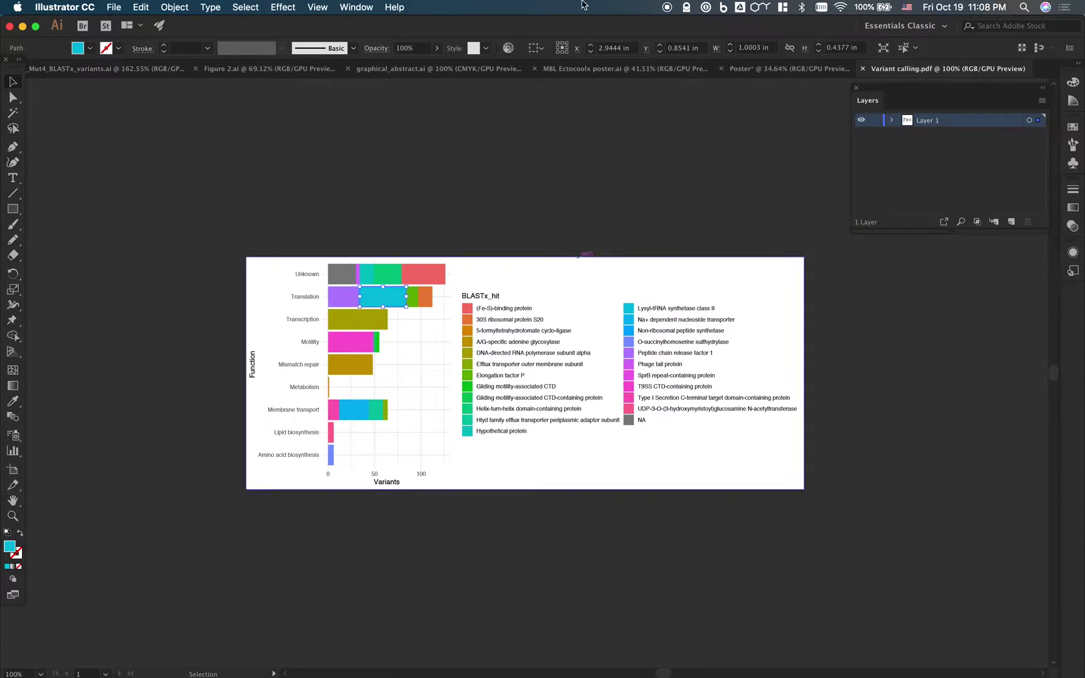
{"action": "left_click", "coordinate": [893, 121]}
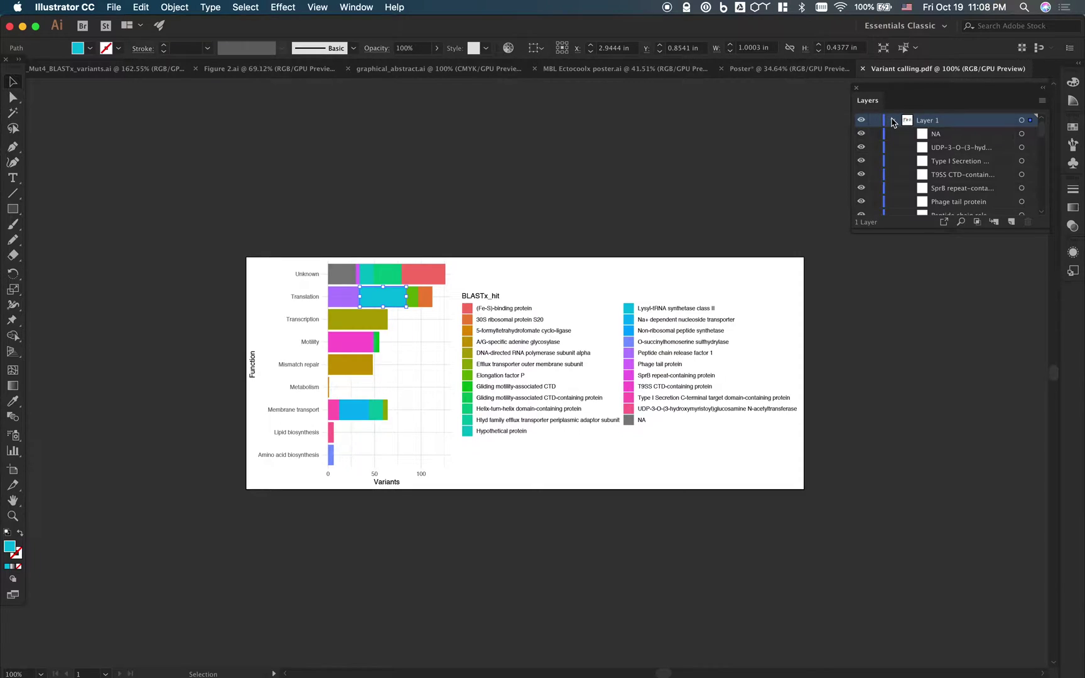
{"action": "left_click", "coordinate": [477, 212]}
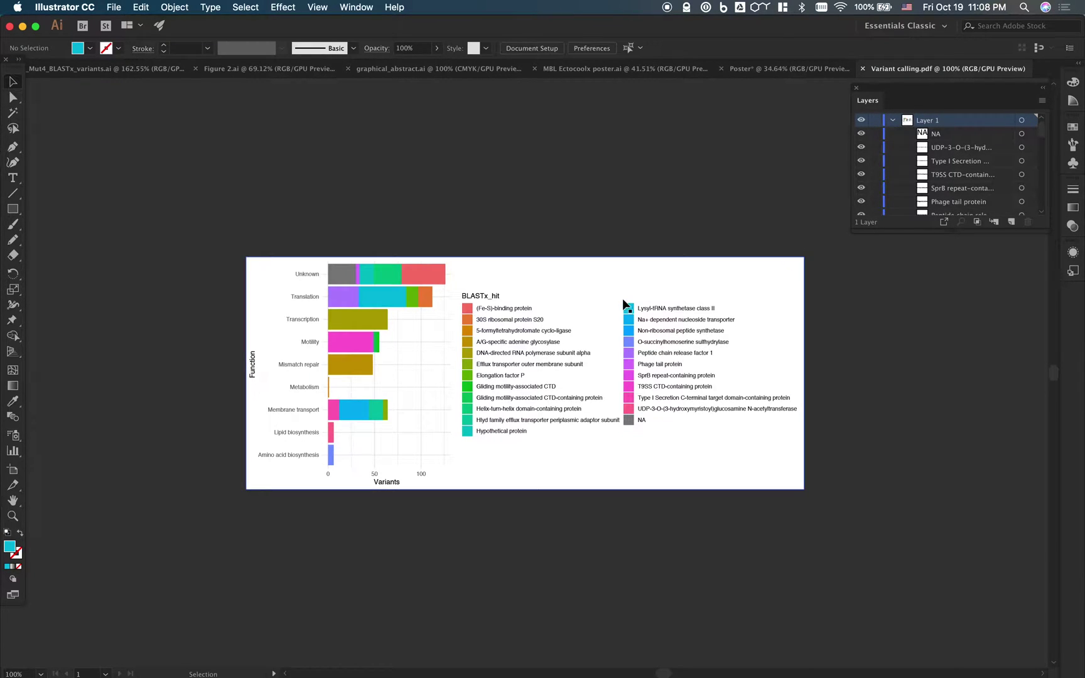
{"action": "left_click", "coordinate": [645, 70]}
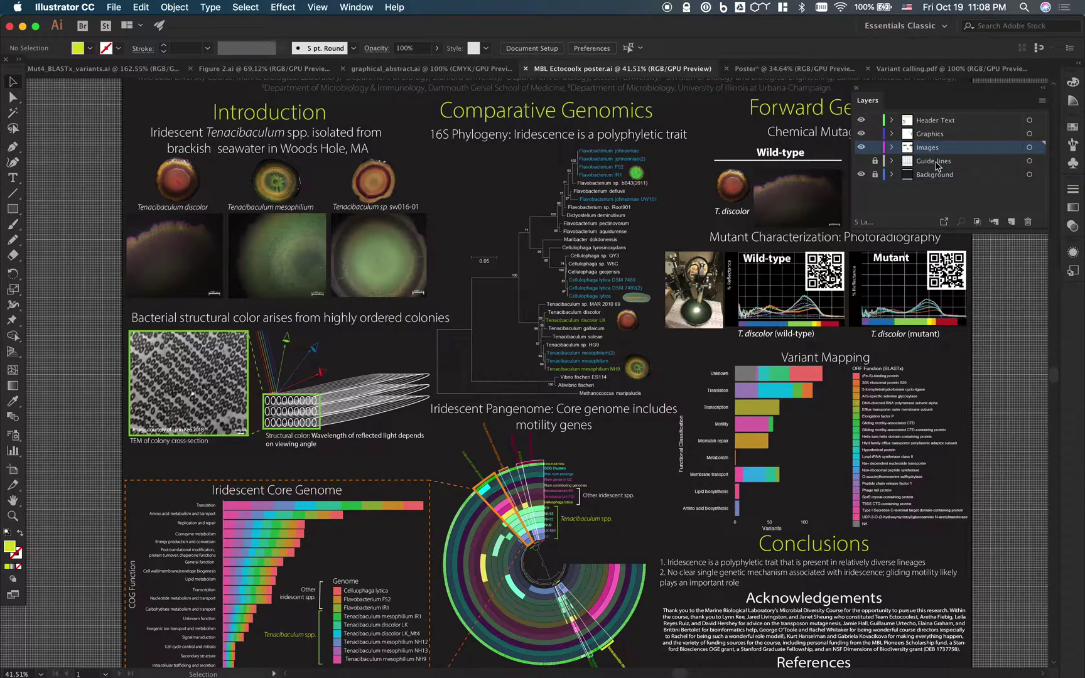
{"action": "left_click", "coordinate": [944, 66]}
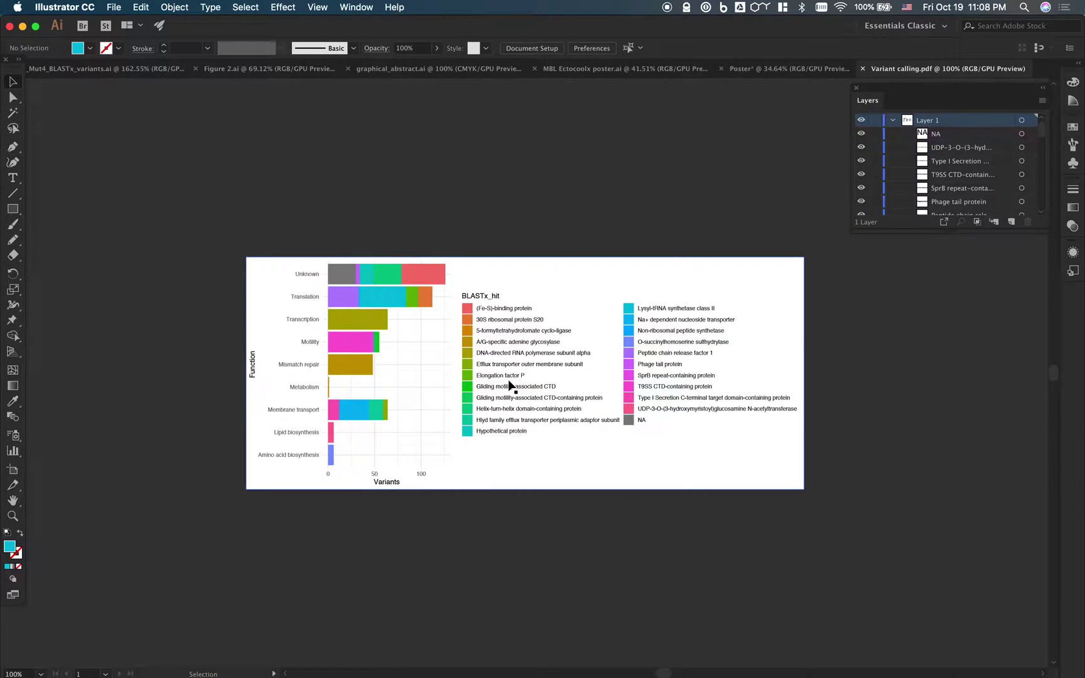
{"action": "scroll", "coordinate": [513, 388], "scroll_direction": "up", "scroll_amount": 3}
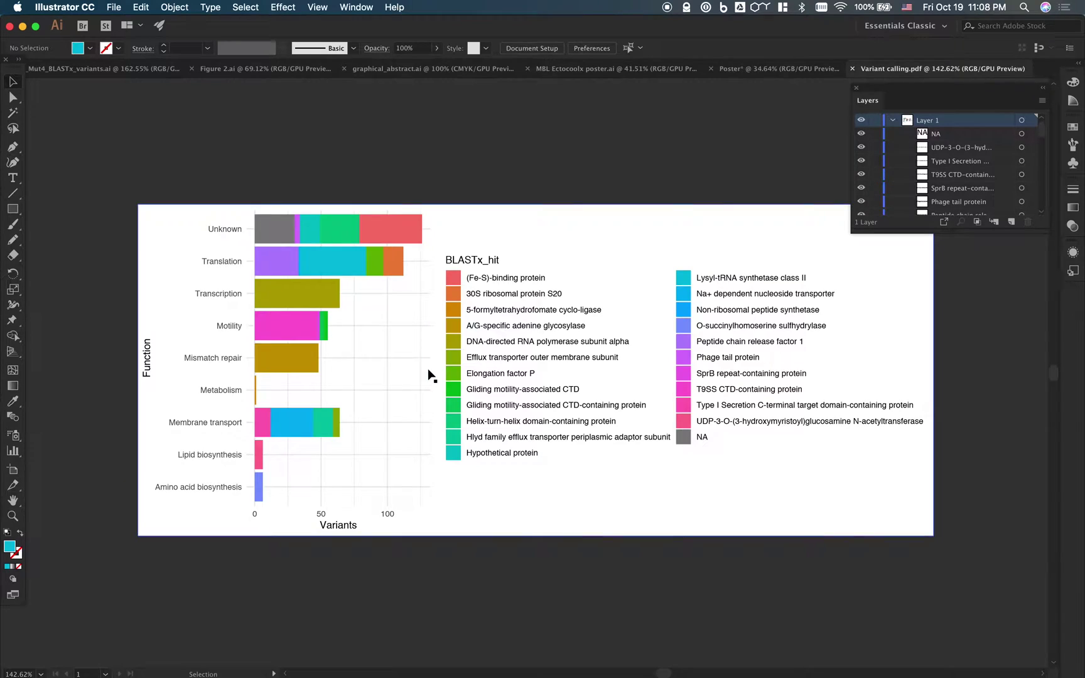
{"action": "left_click", "coordinate": [680, 532]}
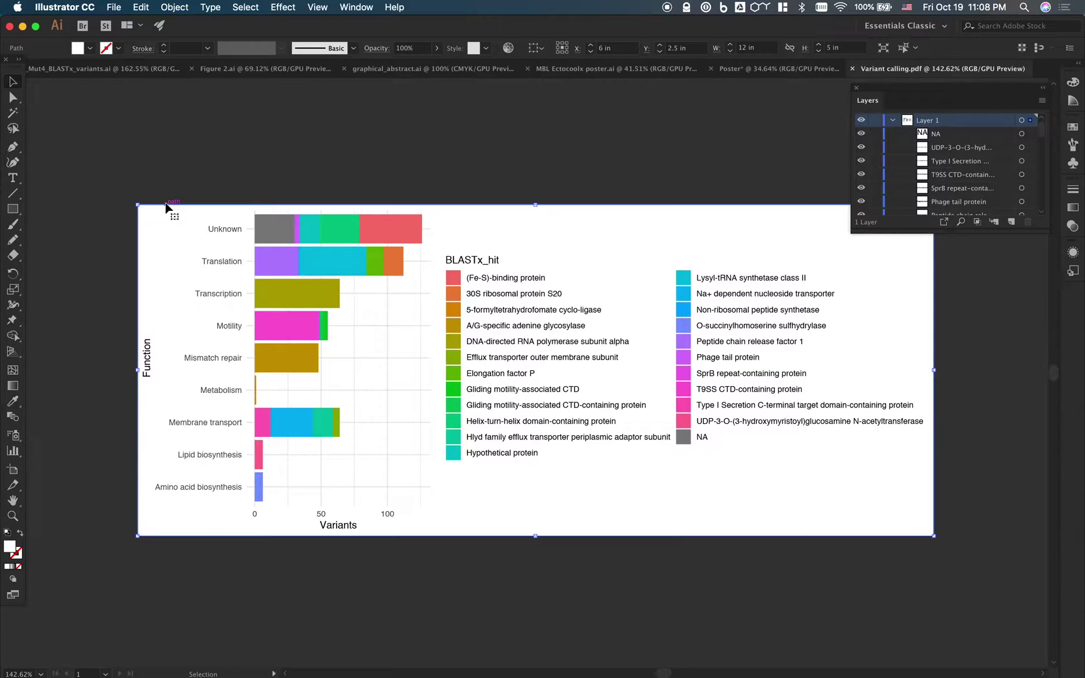
{"action": "key", "text": "Delete"}
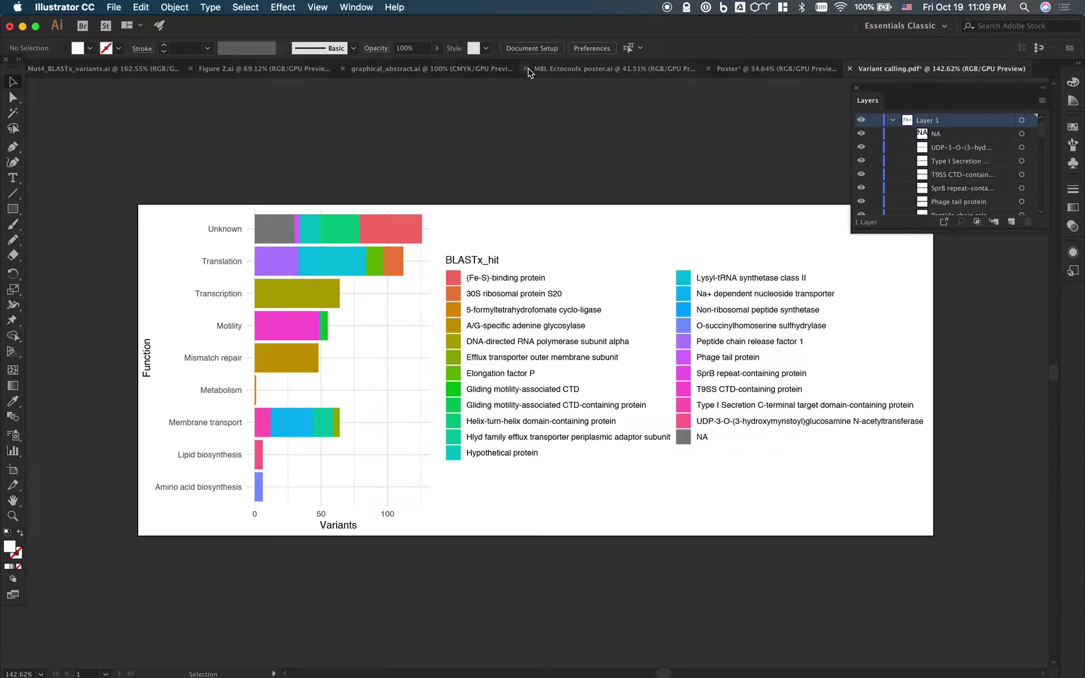
Extend the artboard's top and bottom edges to make it about 12 × 7.4 in.
{"action": "left_click", "coordinate": [541, 50]}
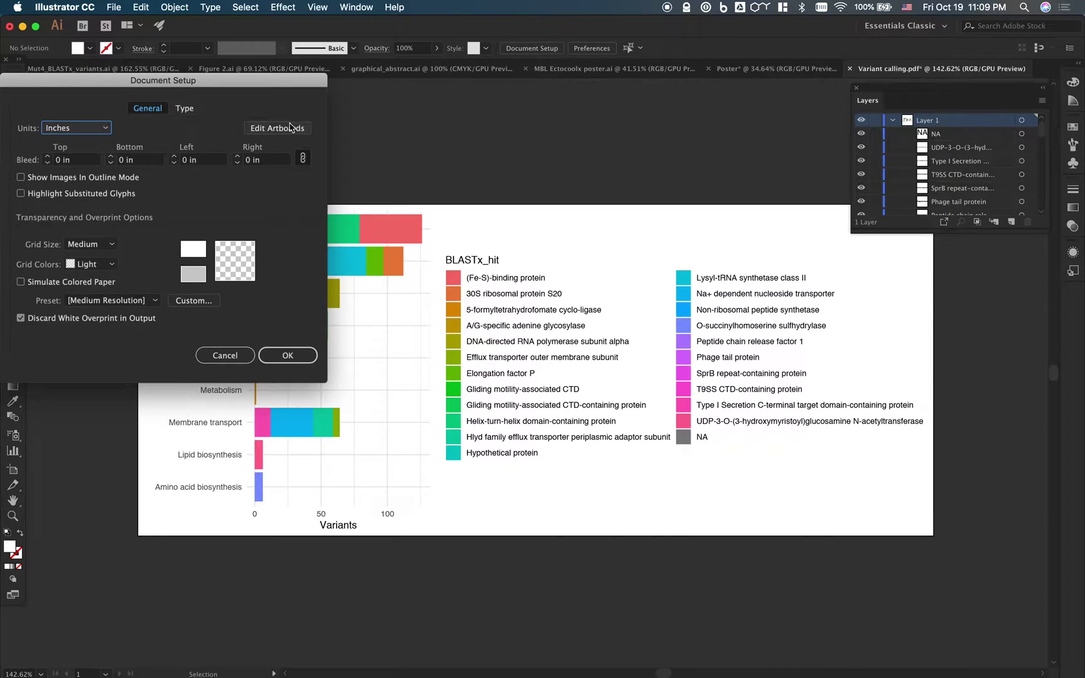
{"action": "left_click", "coordinate": [290, 127]}
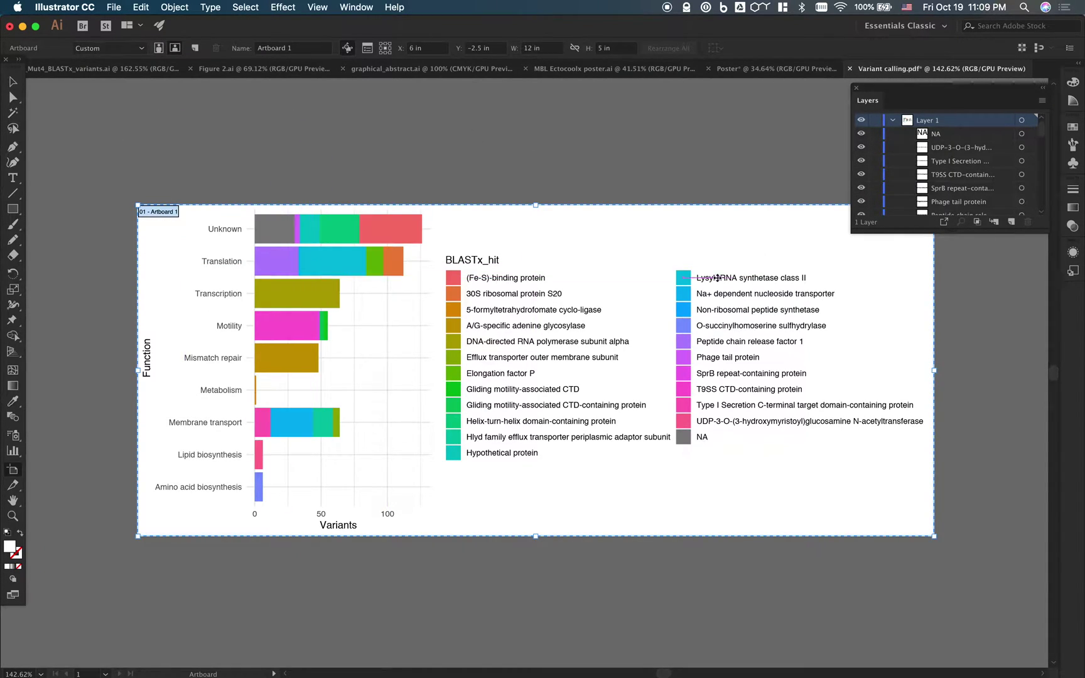
{"action": "left_click_drag", "start_coordinate": [534, 210], "coordinate": [535, 91]}
{"action": "left_click_drag", "start_coordinate": [528, 535], "coordinate": [523, 585]}
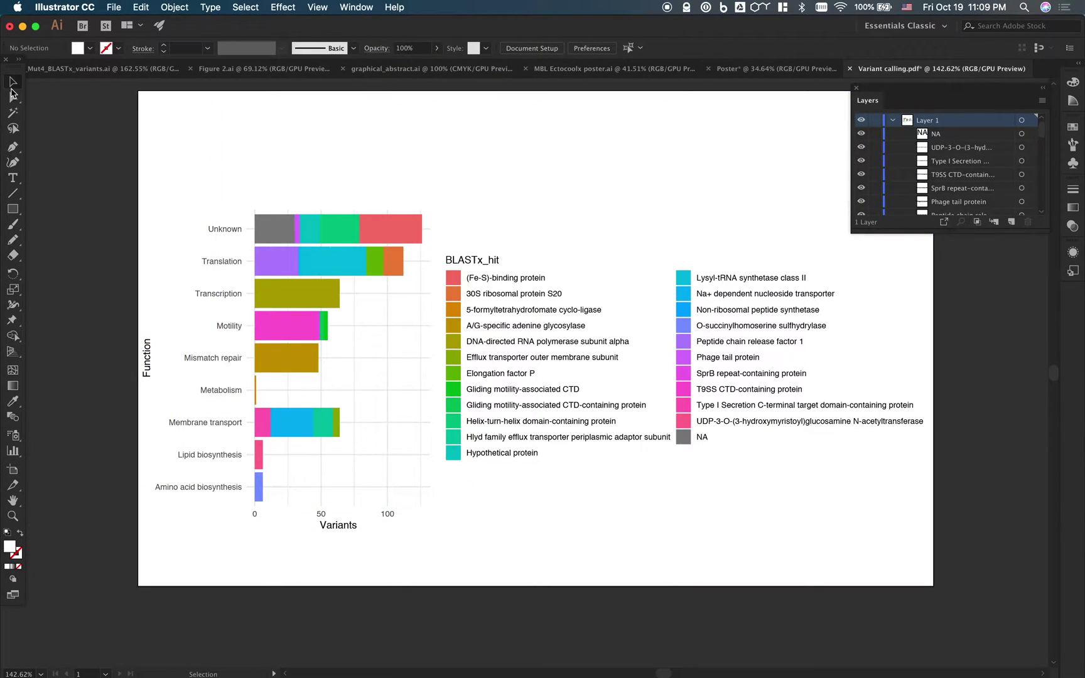
Adjust the legend columns: undo a trial move of the first, align the second with the swatches.
{"action": "left_click", "coordinate": [12, 81]}
{"action": "left_click_drag", "start_coordinate": [666, 481], "coordinate": [433, 227]}
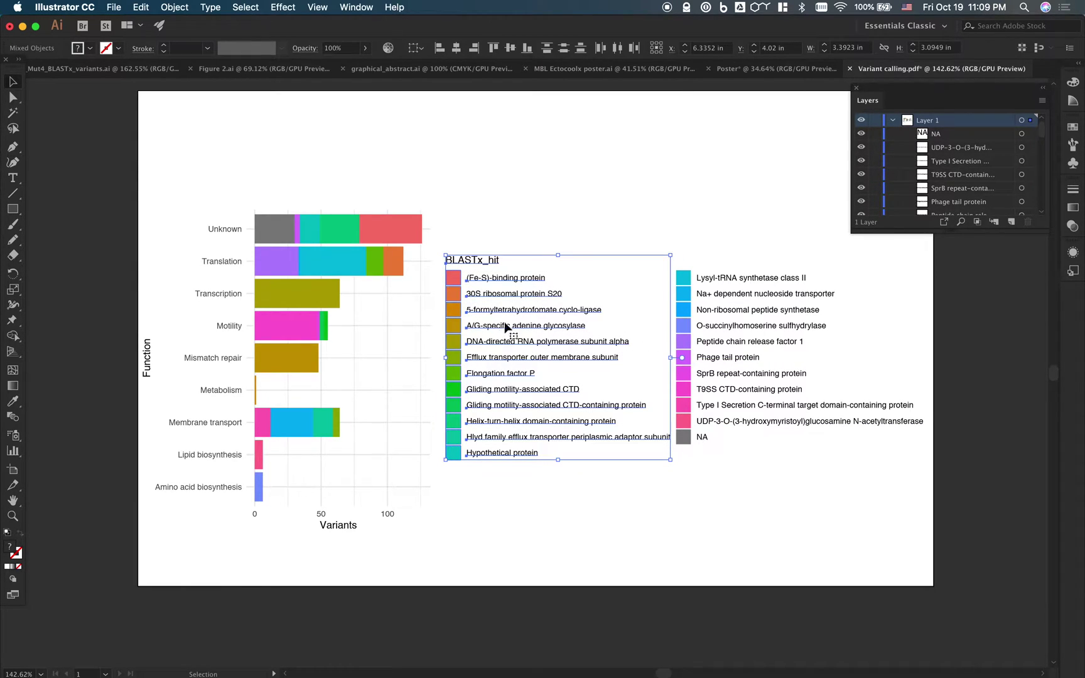
{"action": "left_click_drag", "start_coordinate": [506, 278], "coordinate": [515, 153]}
{"action": "left_click", "coordinate": [788, 433]}
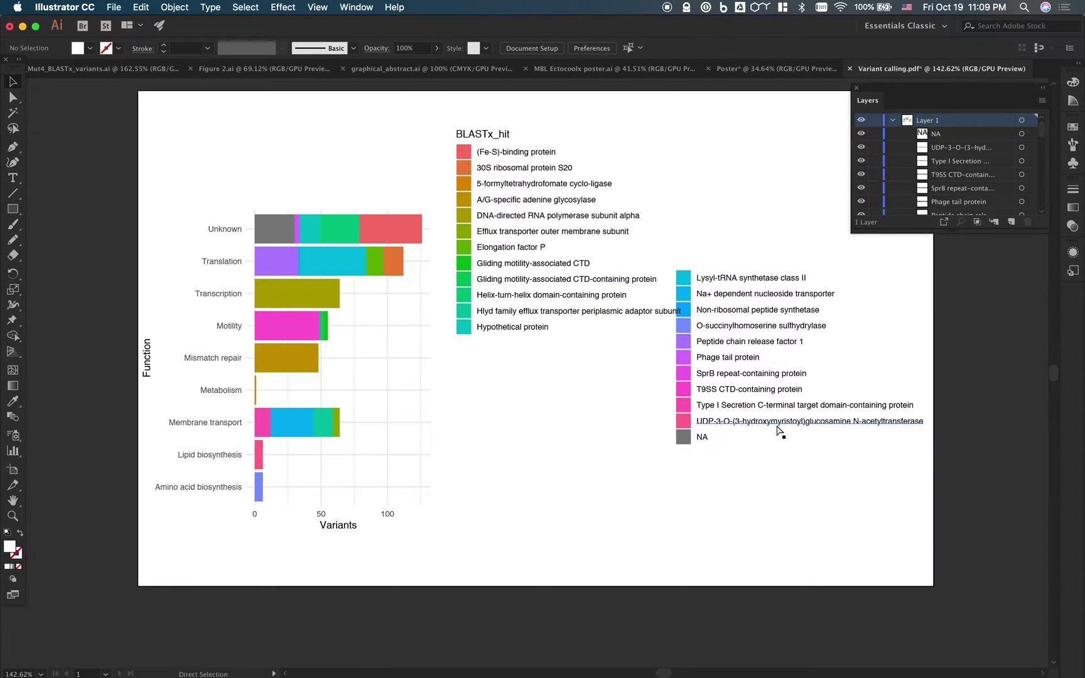
{"action": "key", "text": "super+z"}
{"action": "left_click_drag", "start_coordinate": [1025, 511], "coordinate": [458, 474]}
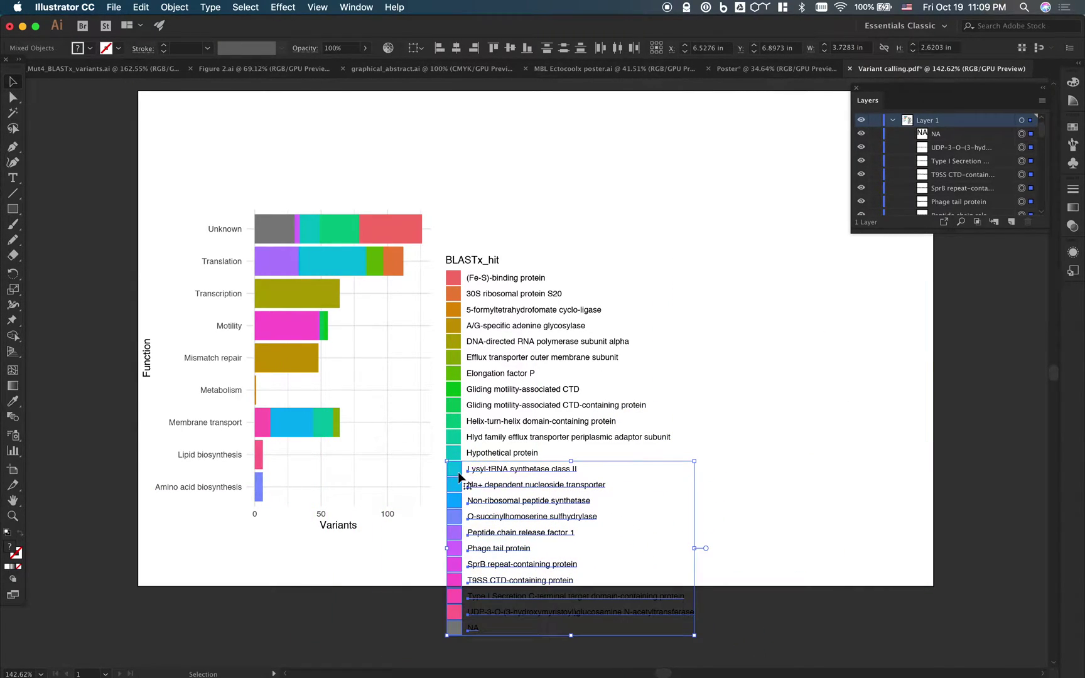
{"action": "scroll", "coordinate": [458, 471], "scroll_direction": "up", "scroll_amount": 3}
{"action": "scroll", "coordinate": [458, 471], "scroll_direction": "up", "scroll_amount": 5}
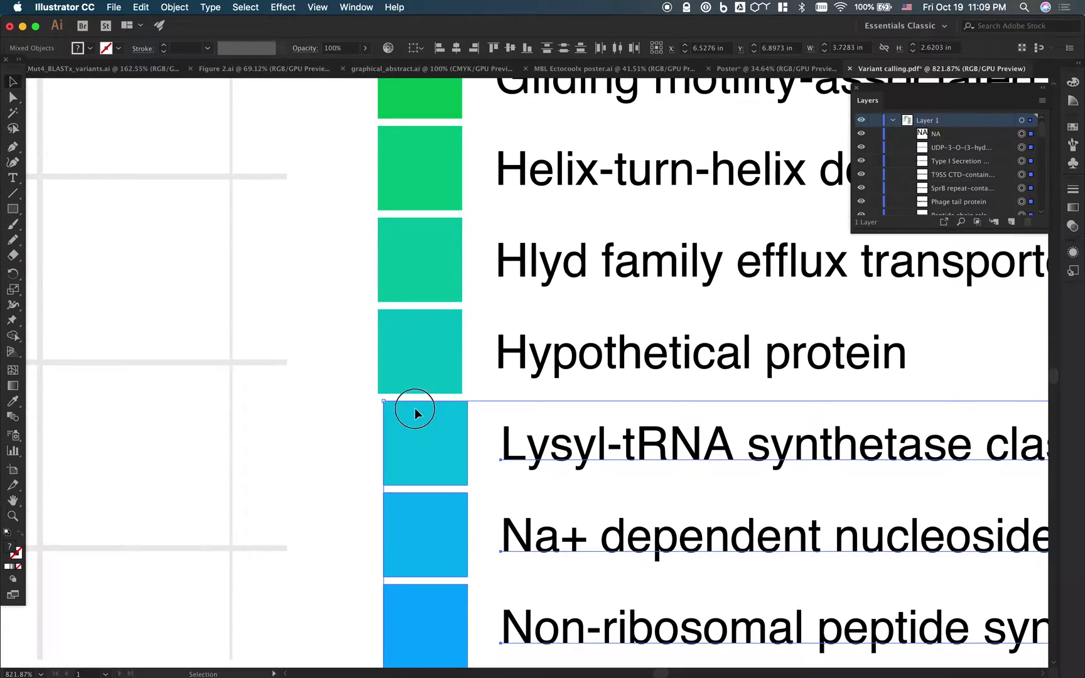
{"action": "left_click_drag", "start_coordinate": [414, 412], "coordinate": [408, 413]}
{"action": "scroll", "coordinate": [481, 435], "scroll_direction": "down", "scroll_amount": 6}
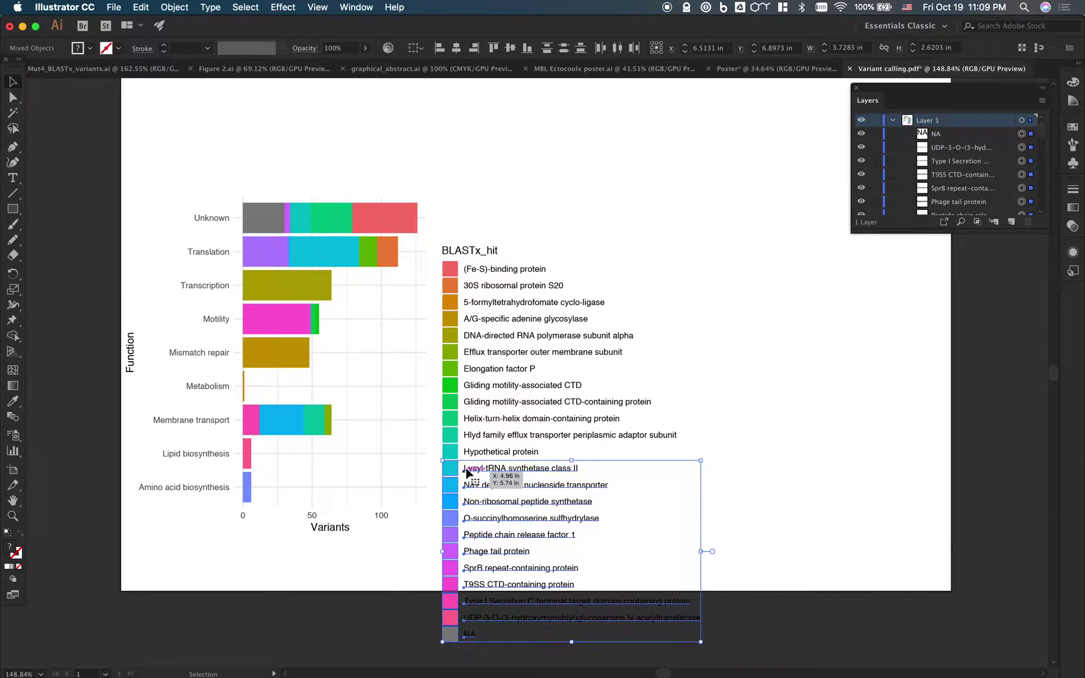
{"action": "scroll", "coordinate": [669, 456], "scroll_direction": "down", "scroll_amount": 2}
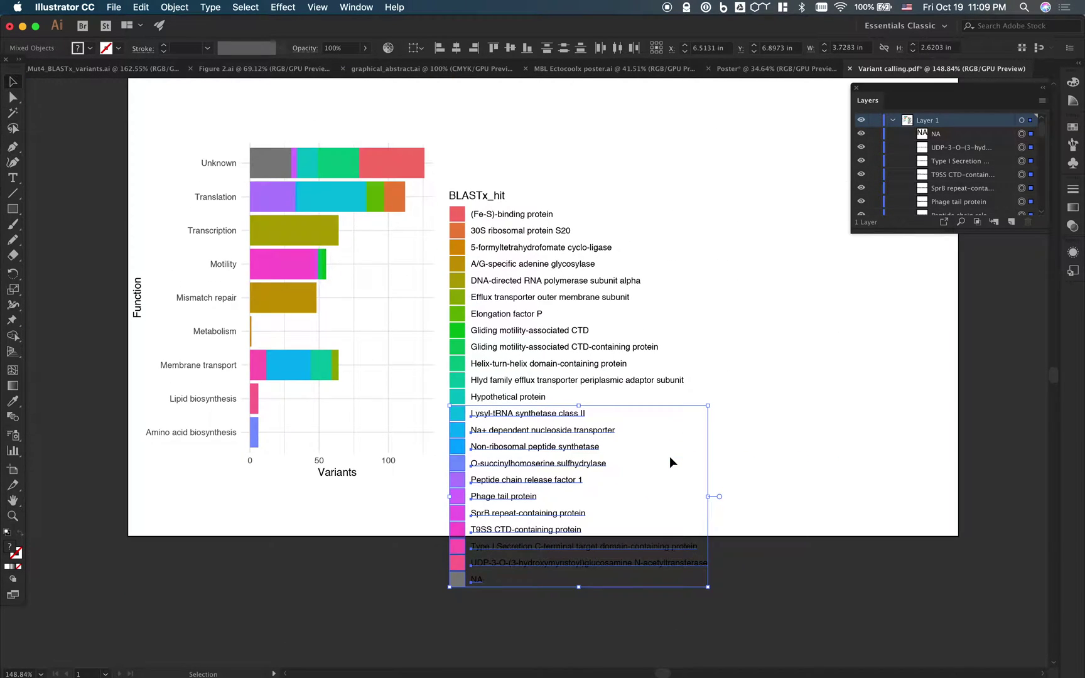
{"action": "left_click", "coordinate": [791, 421]}
Move the whole BLASTx_hit legend up beside the bars, its title near the artboard top.
{"action": "left_click_drag", "start_coordinate": [810, 625], "coordinate": [620, 533]}
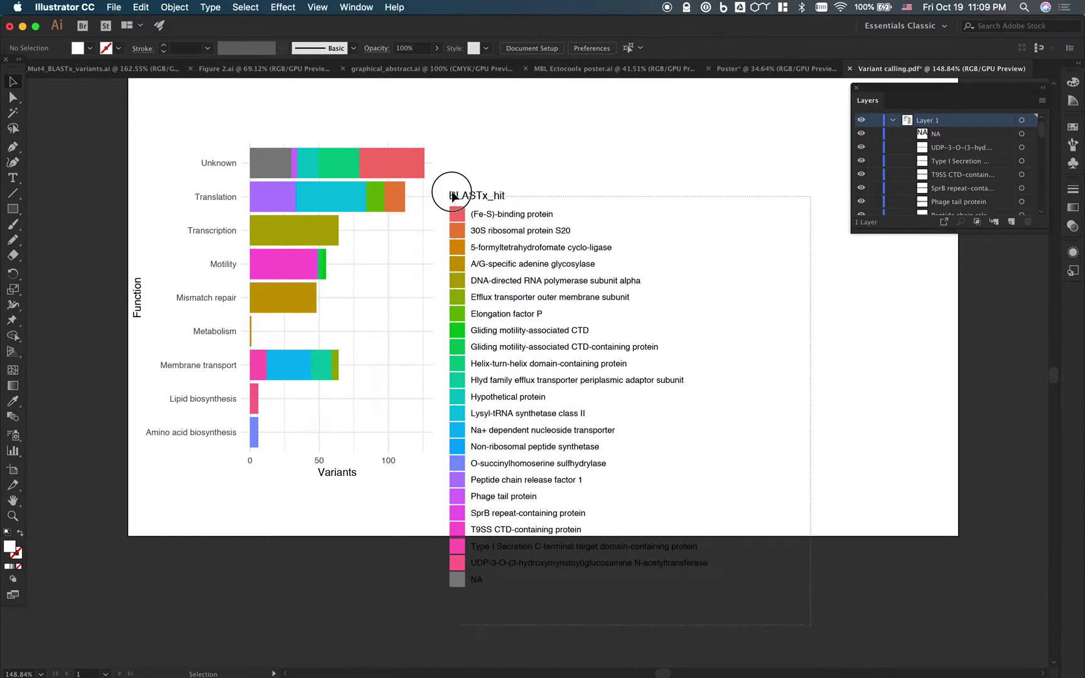
{"action": "left_click_drag", "start_coordinate": [444, 177], "coordinate": [461, 319]}
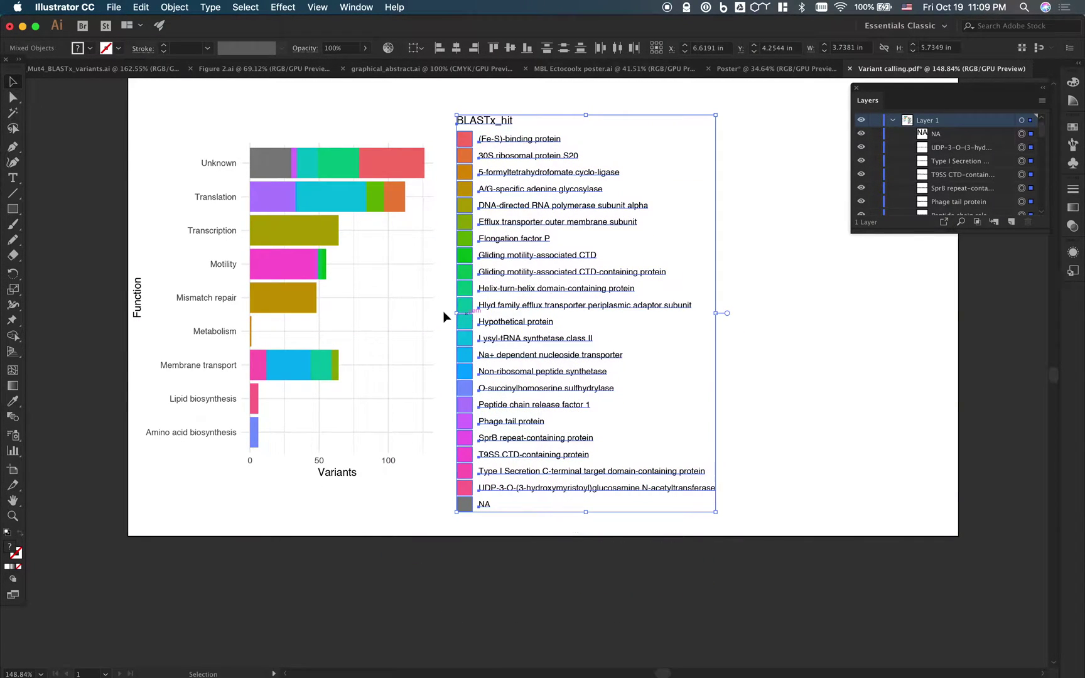
{"action": "left_click", "coordinate": [165, 118]}
{"action": "left_click_drag", "start_coordinate": [107, 105], "coordinate": [416, 517]}
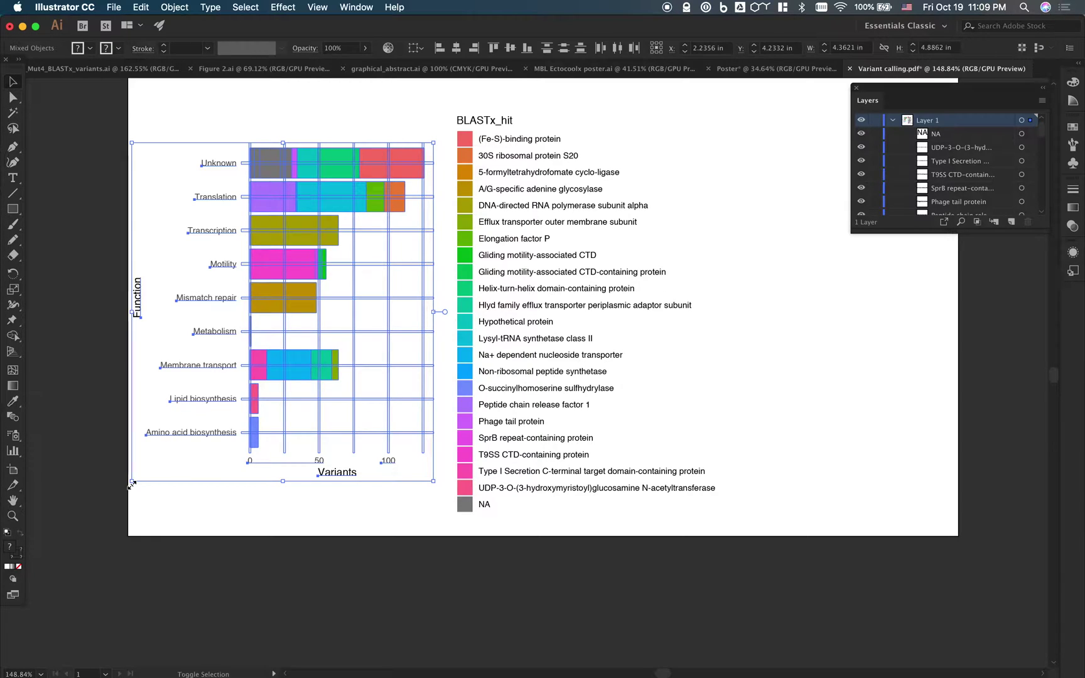
Group the BLASTx_hit legend pieces and move the group to the artboard's right side.
{"action": "left_click", "coordinate": [595, 599]}
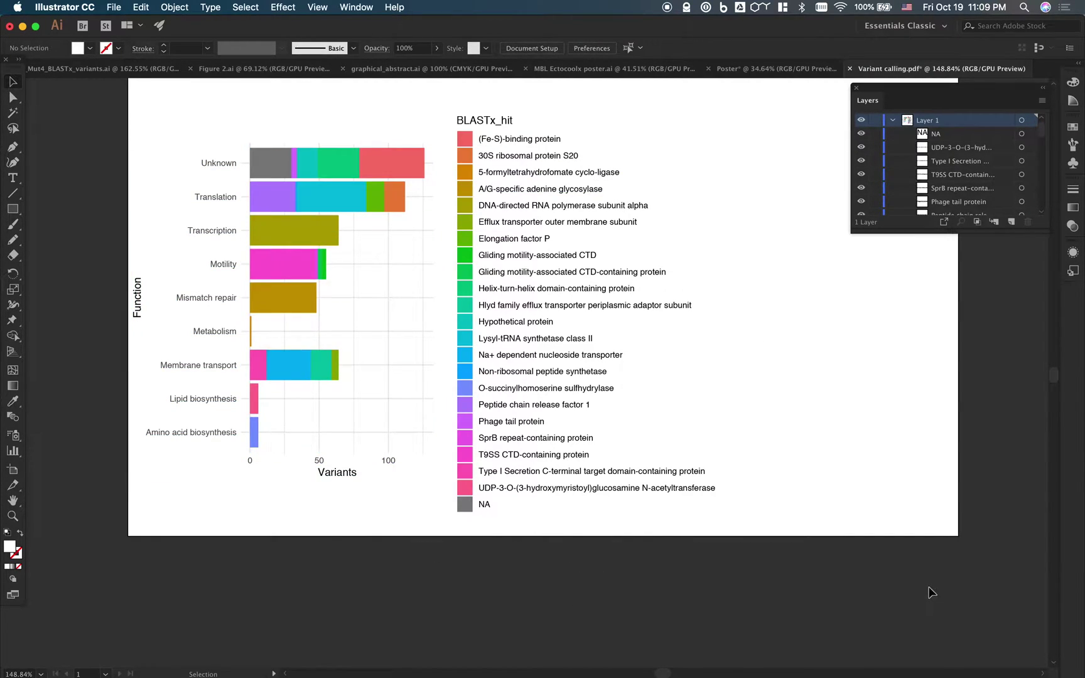
{"action": "left_click_drag", "start_coordinate": [452, 107], "coordinate": [481, 170]}
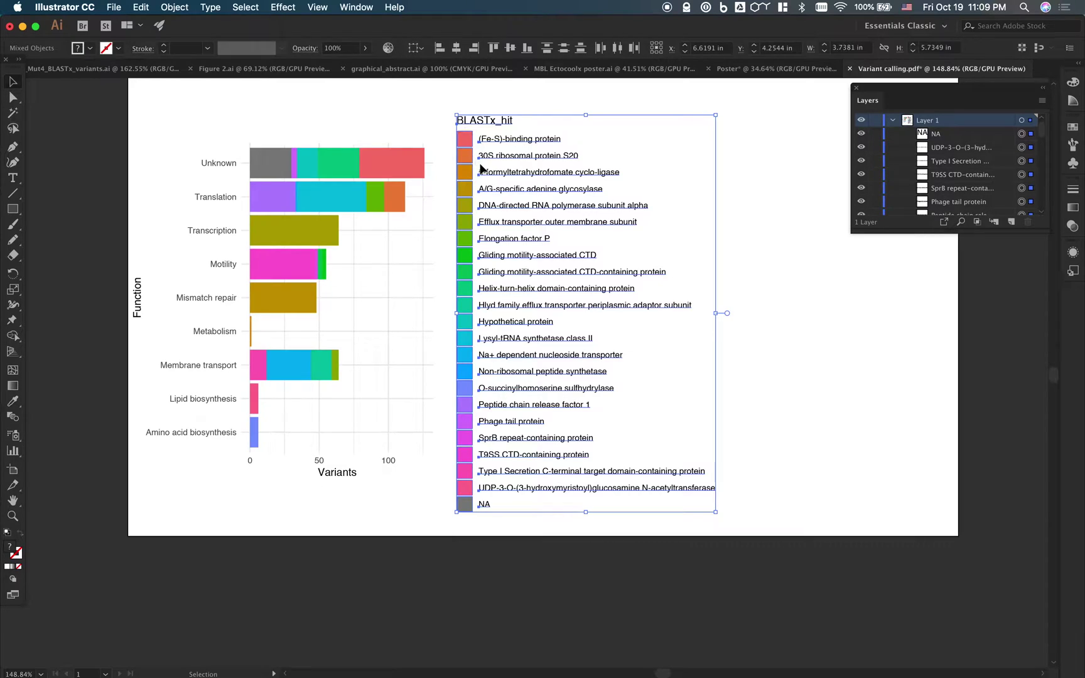
{"action": "right_click", "coordinate": [493, 161]}
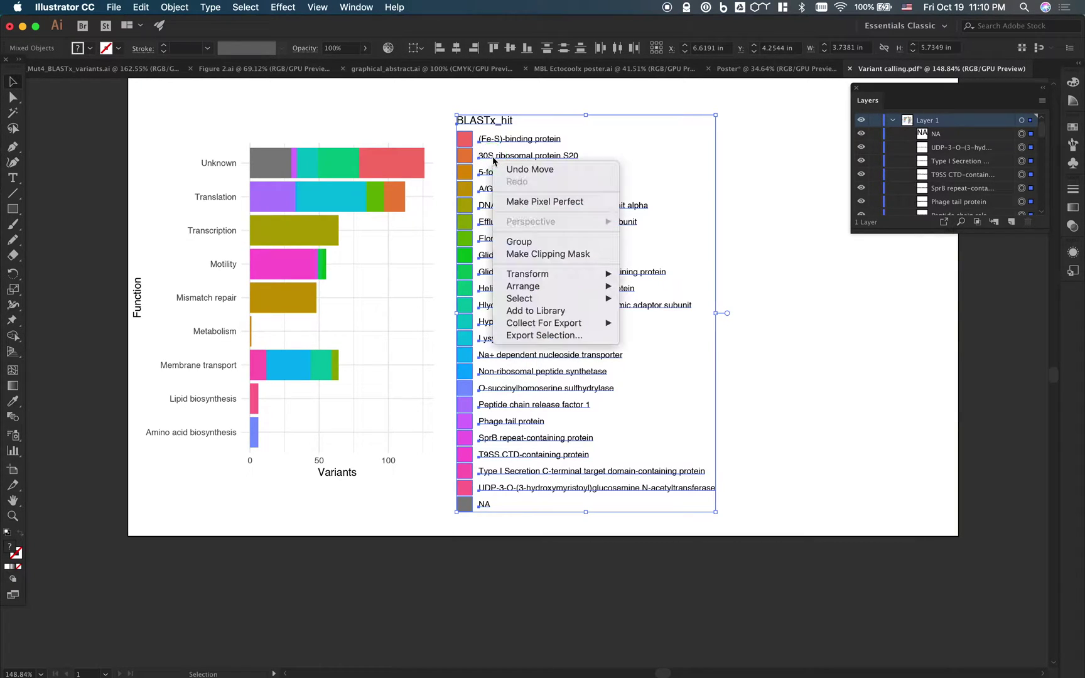
{"action": "left_click", "coordinate": [518, 241]}
{"action": "left_click", "coordinate": [807, 302]}
{"action": "left_click", "coordinate": [493, 249]}
{"action": "mouse_move", "coordinate": [626, 216]}
{"action": "left_mouse_down"}
{"action": "mouse_move", "coordinate": [670, 182]}
{"action": "mouse_move", "coordinate": [722, 198]}
{"action": "mouse_move", "coordinate": [630, 213]}
{"action": "left_mouse_up"}
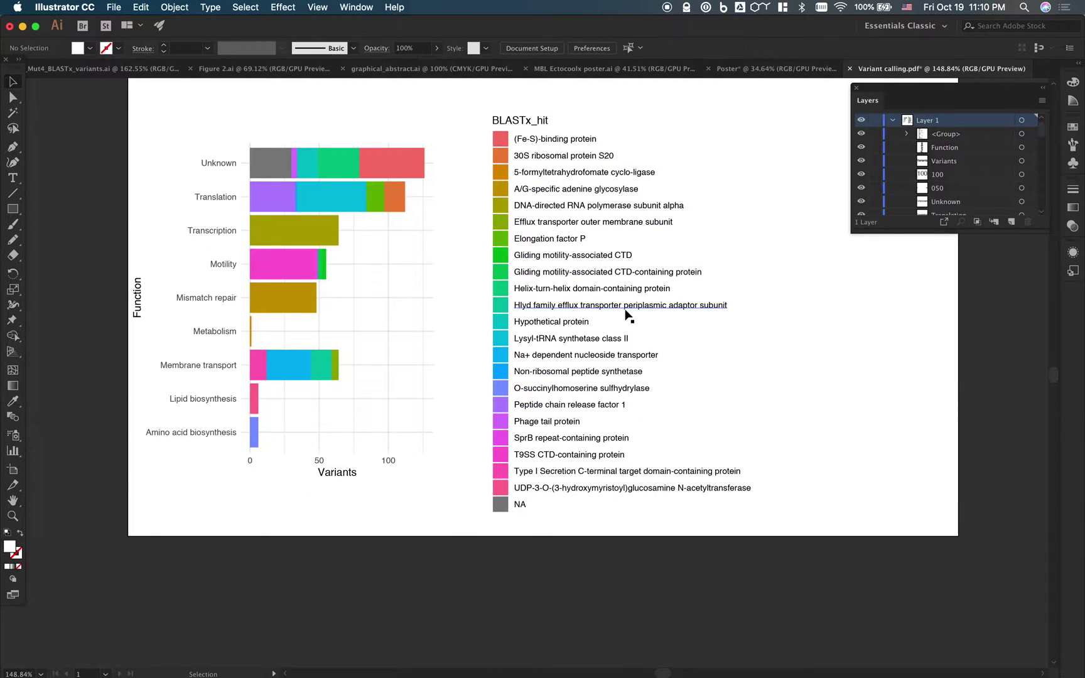
{"action": "left_click_drag", "start_coordinate": [511, 237], "coordinate": [691, 241]}
{"action": "left_click", "coordinate": [572, 339]}
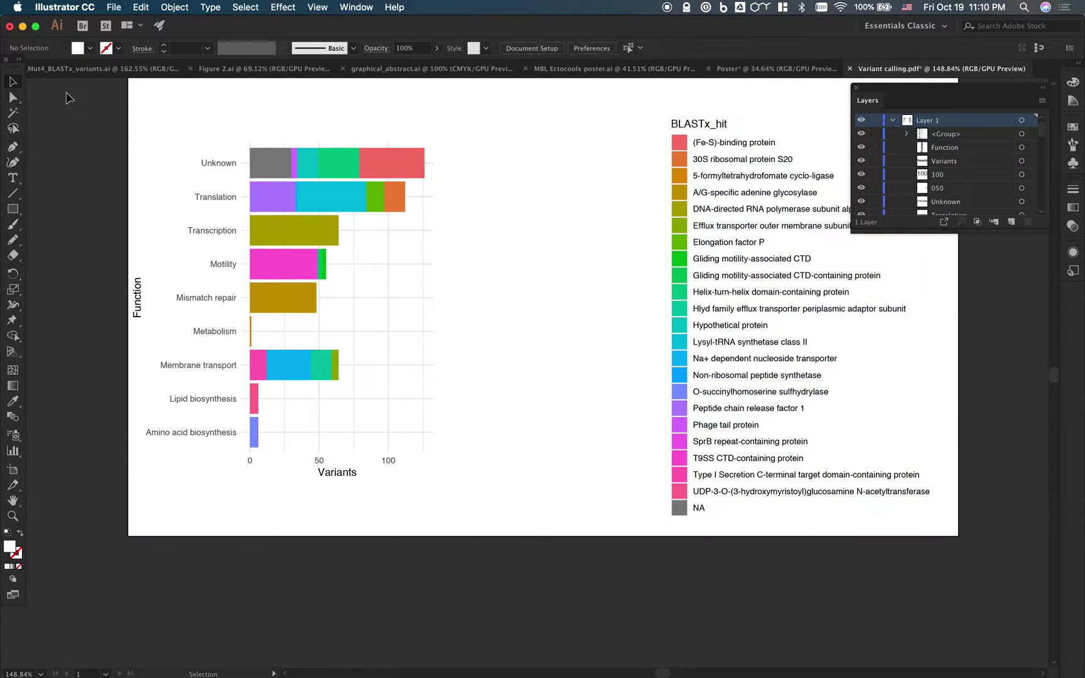
Enlarge the bar chart to about 5.0 × 5.5 in beside the legend.
{"action": "left_click_drag", "start_coordinate": [582, 530], "coordinate": [116, 119]}
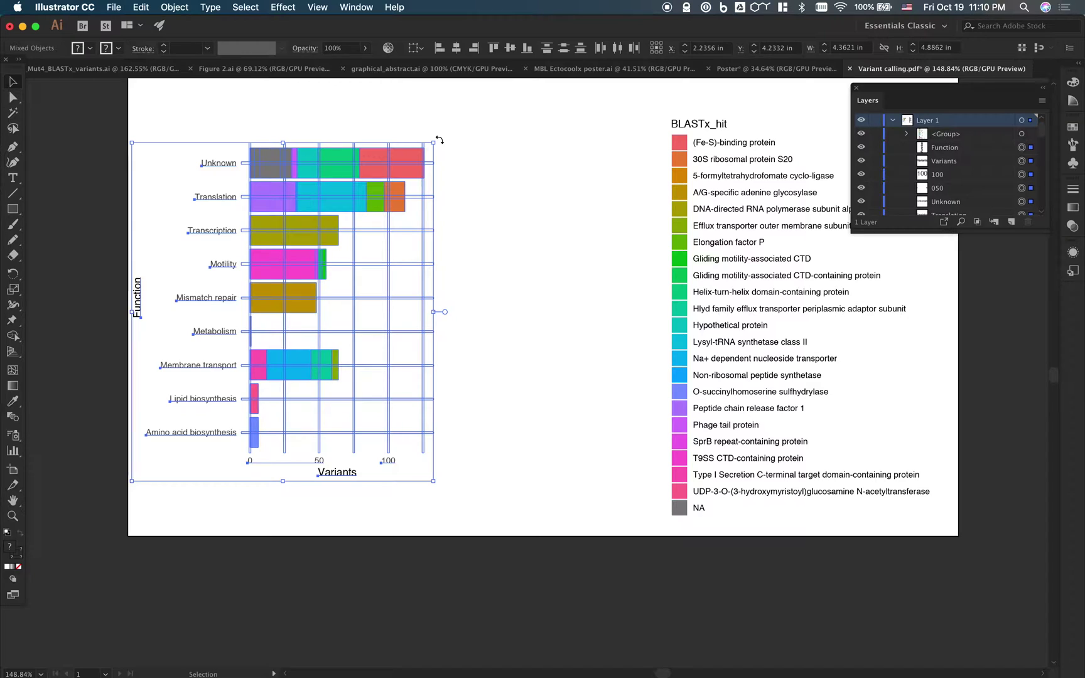
{"action": "left_click_drag", "start_coordinate": [432, 144], "coordinate": [622, 155]}
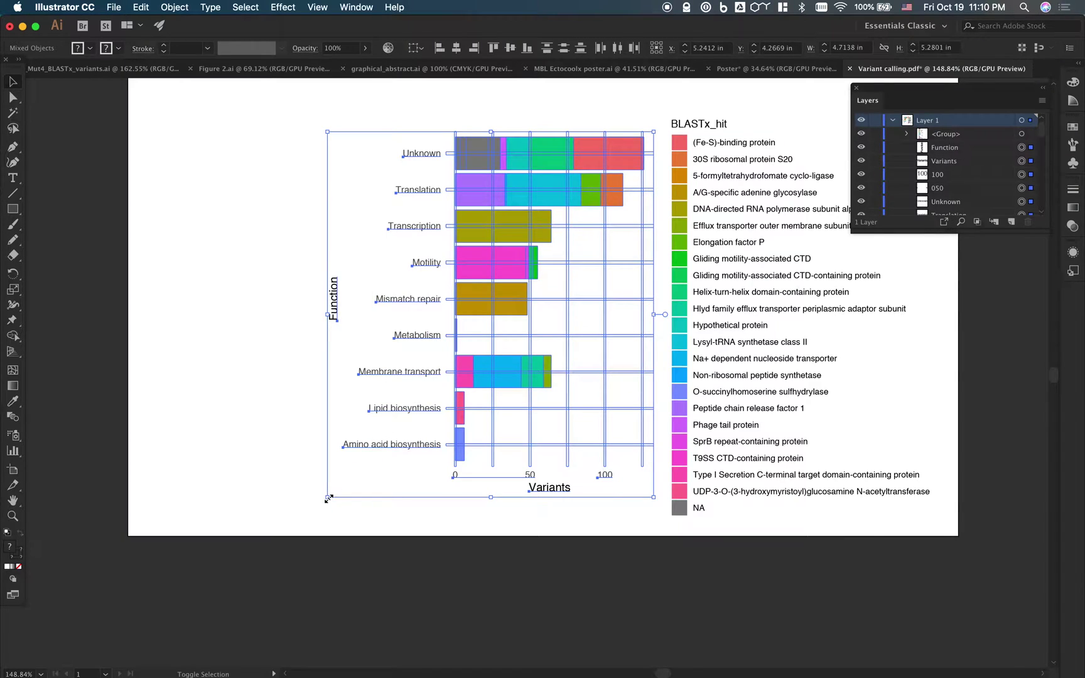
{"action": "left_click_drag", "start_coordinate": [328, 499], "coordinate": [310, 516]}
{"action": "left_click", "coordinate": [293, 480]}
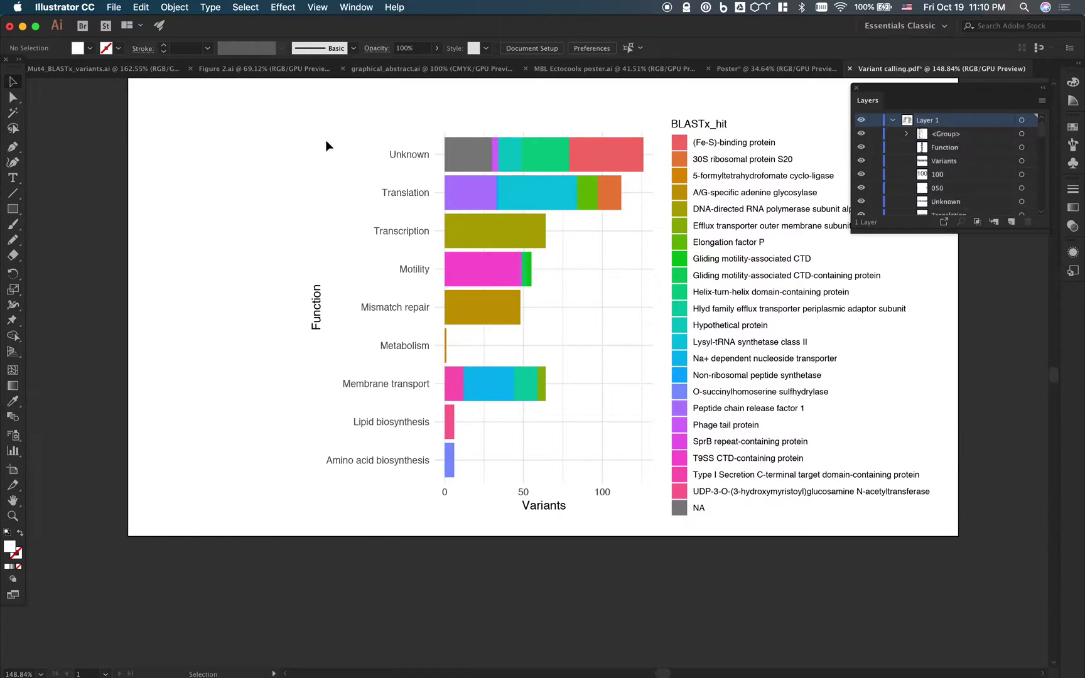
Add a new layer below Layer 1 and name it Background.
{"action": "left_click", "coordinate": [893, 122]}
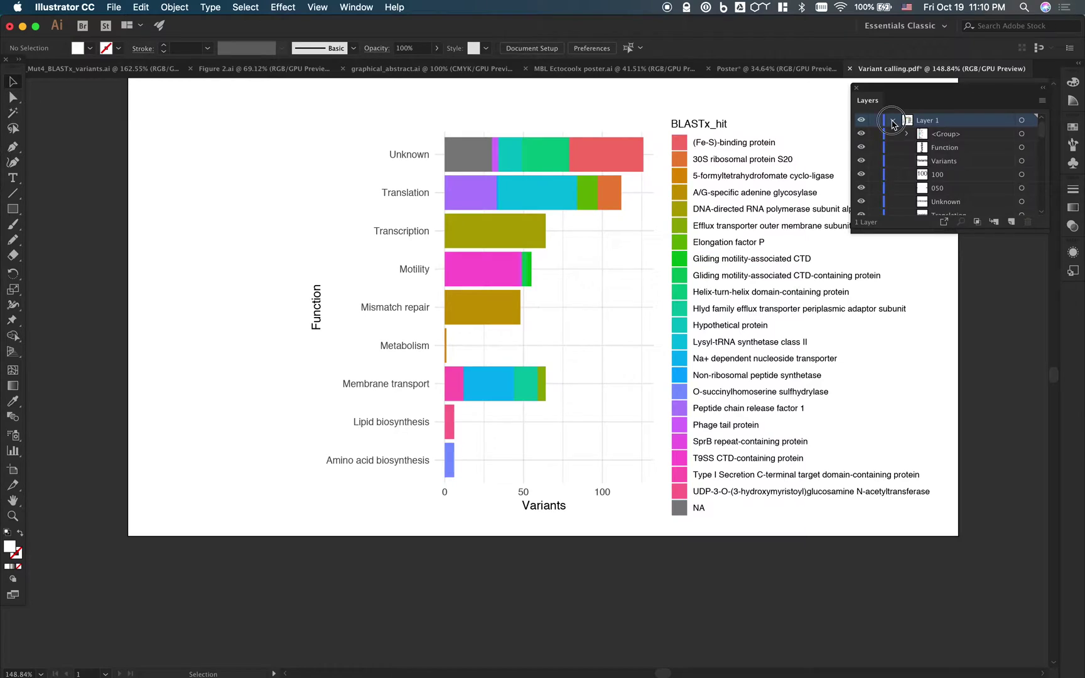
{"action": "left_click", "coordinate": [1011, 222]}
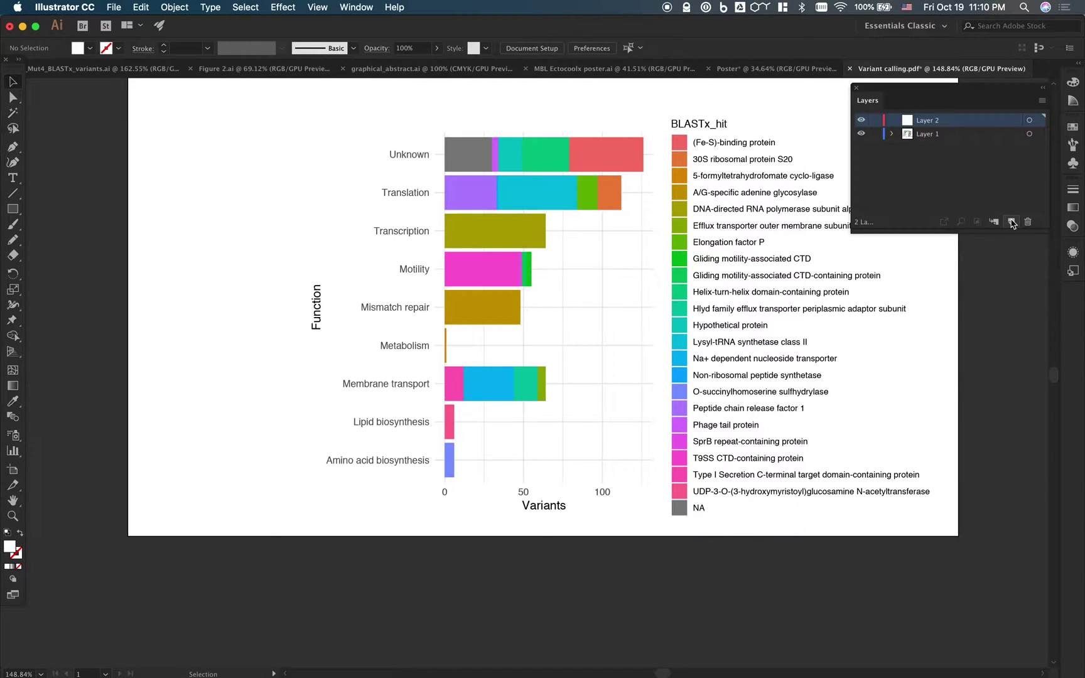
{"action": "left_click_drag", "start_coordinate": [927, 120], "coordinate": [929, 139]}
{"action": "double_click", "coordinate": [932, 134]}
{"action": "type", "text": "backg"}
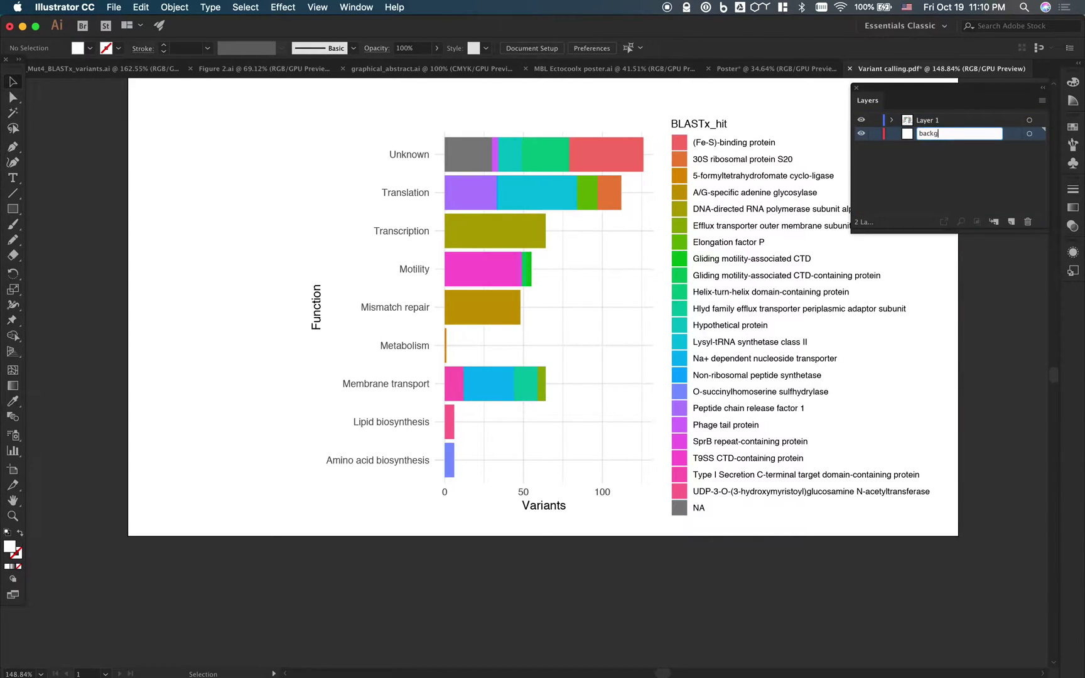
{"action": "type", "text": "round"}
{"action": "key", "text": "Return"}
Rename Layer 1 to Figure and make Background the active layer.
{"action": "double_click", "coordinate": [936, 122]}
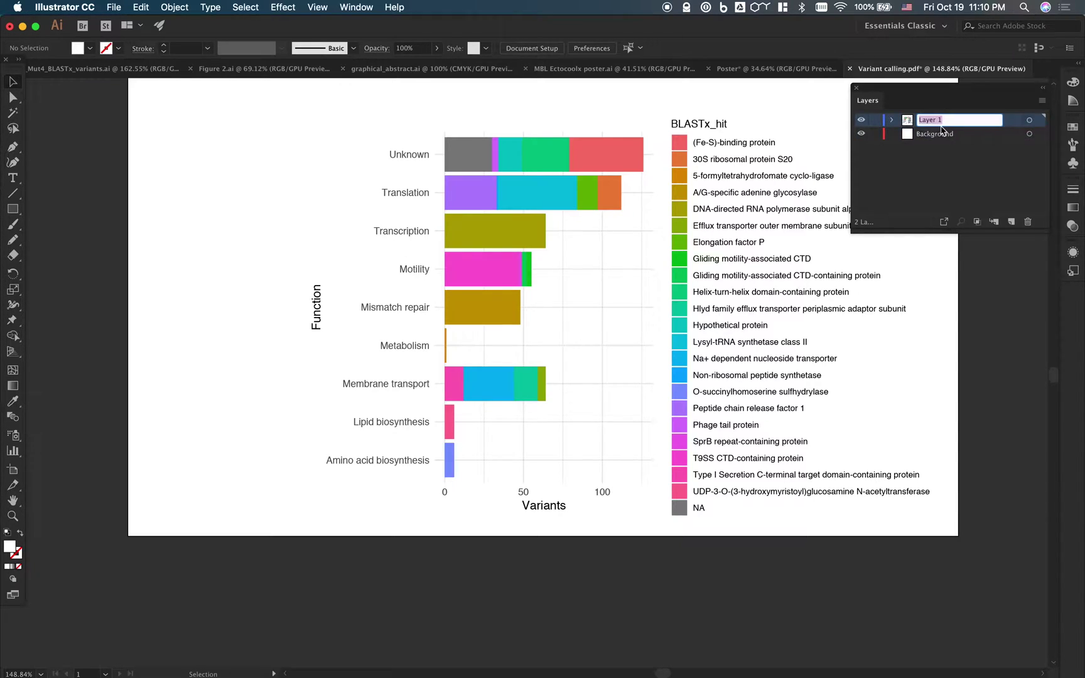
{"action": "type", "text": "D"}
{"action": "type", "text": "F"}
{"action": "type", "text": "igure"}
{"action": "key", "text": "Return"}
{"action": "left_click", "coordinate": [955, 136]}
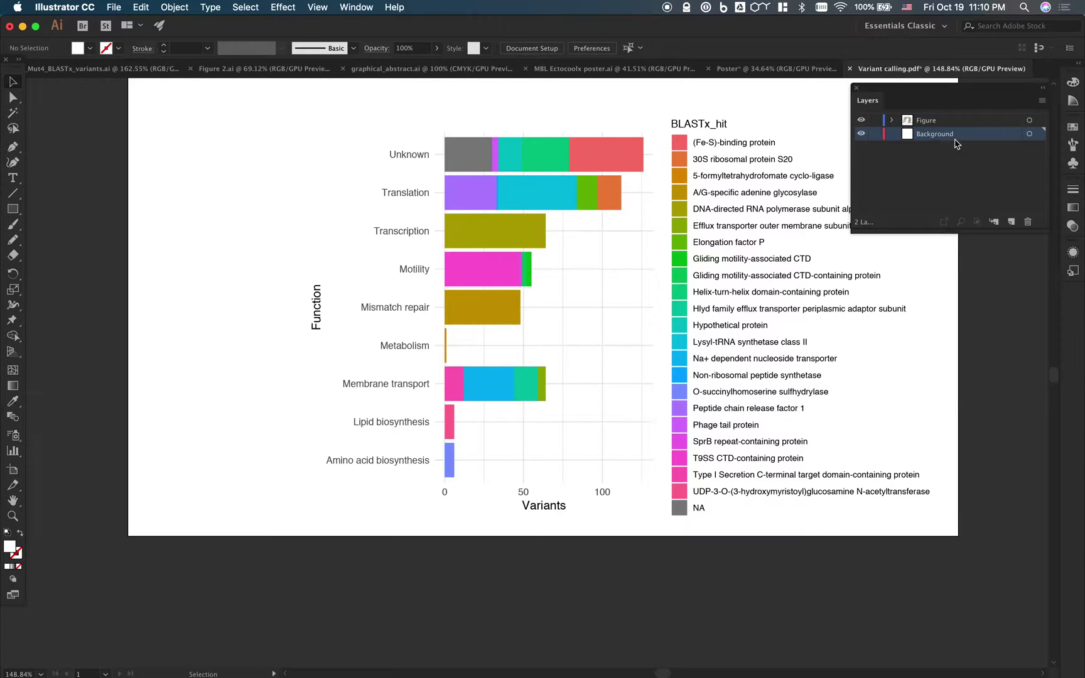
{"action": "scroll", "coordinate": [828, 562], "scroll_direction": "up", "scroll_amount": 5}
{"action": "scroll", "coordinate": [828, 562], "scroll_direction": "right", "scroll_amount": 5}
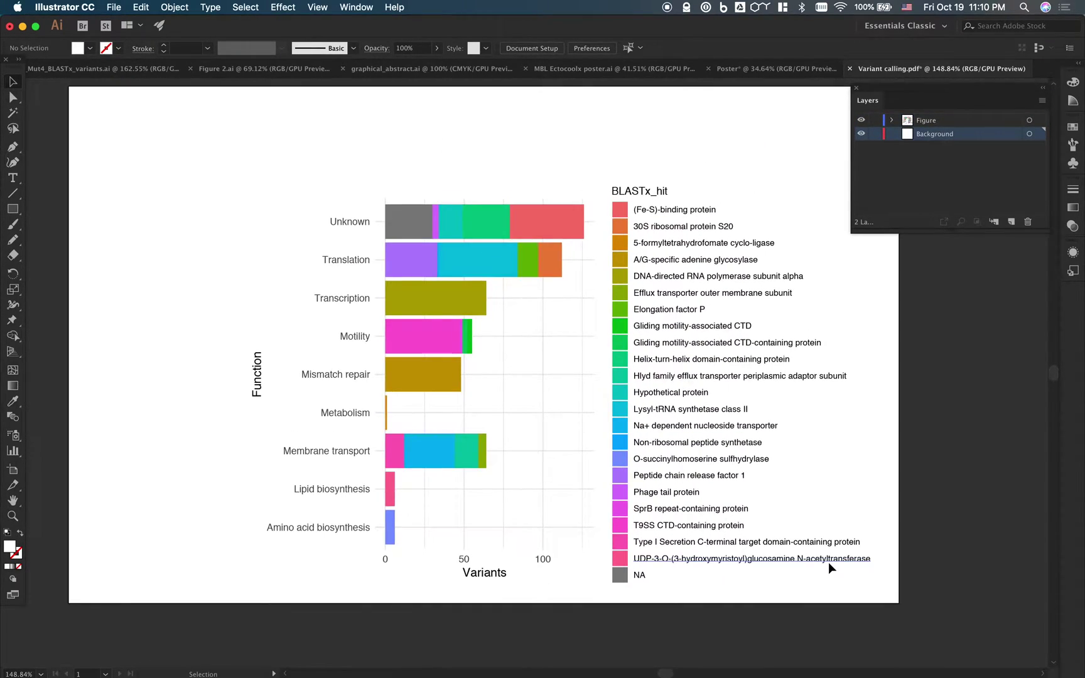
Pull the artboard's top-left corner inward, trimming it to about 9.46 × 6.43 in.
{"action": "left_click", "coordinate": [13, 209]}
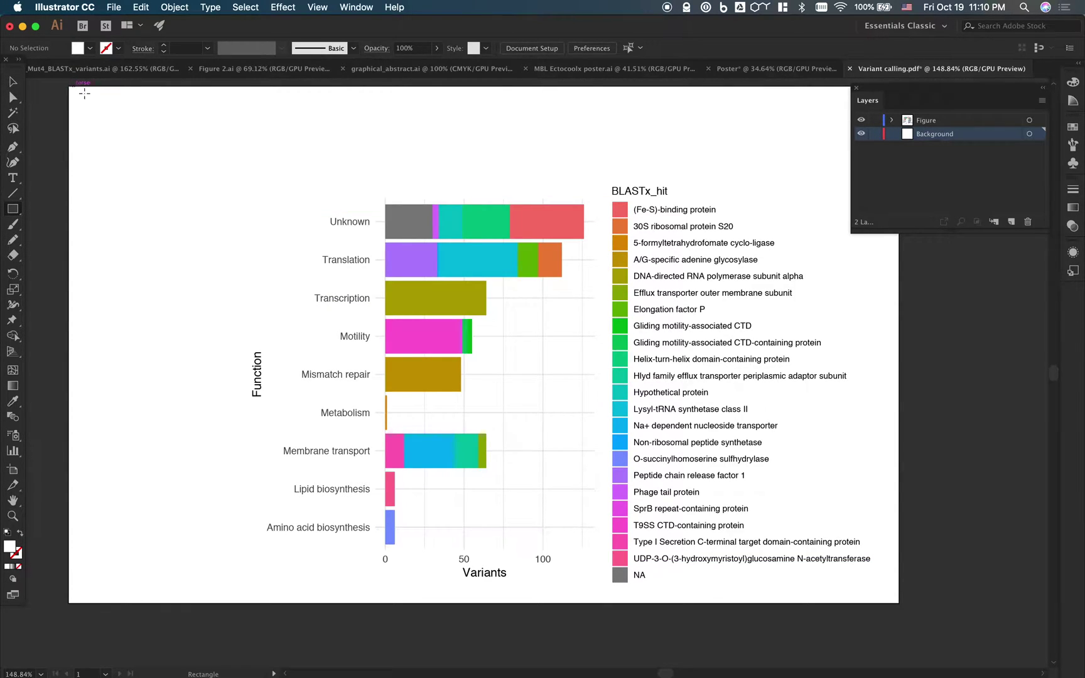
{"action": "left_click", "coordinate": [13, 81]}
{"action": "left_click", "coordinate": [533, 48]}
{"action": "left_click", "coordinate": [277, 128]}
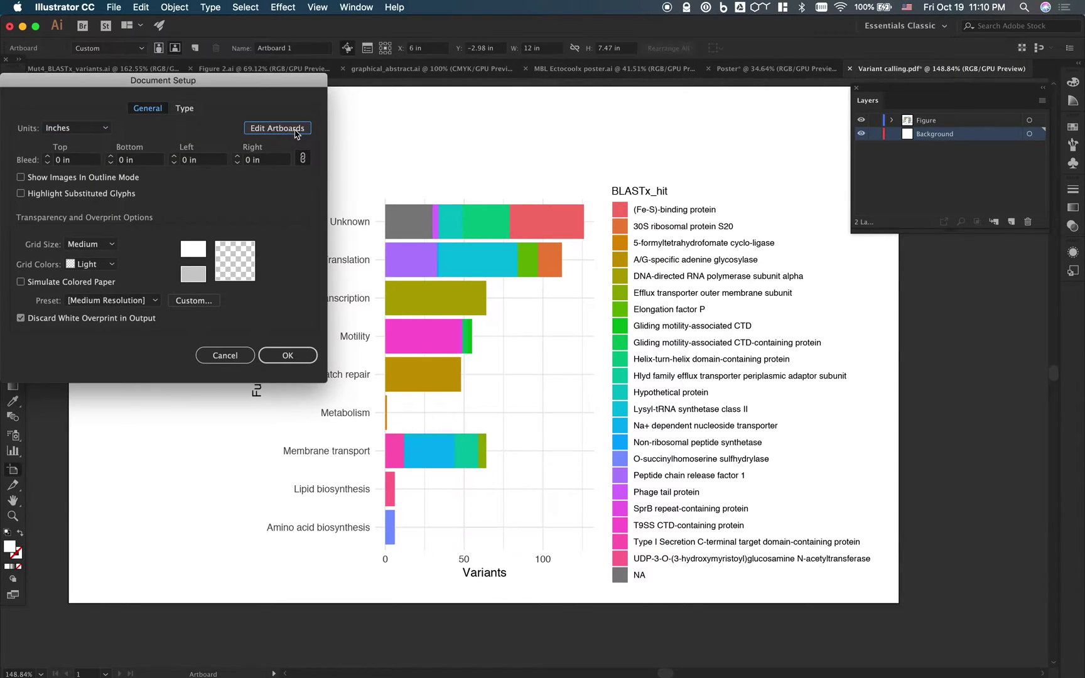
{"action": "left_click_drag", "start_coordinate": [69, 87], "coordinate": [243, 177]}
{"action": "left_click", "coordinate": [13, 84]}
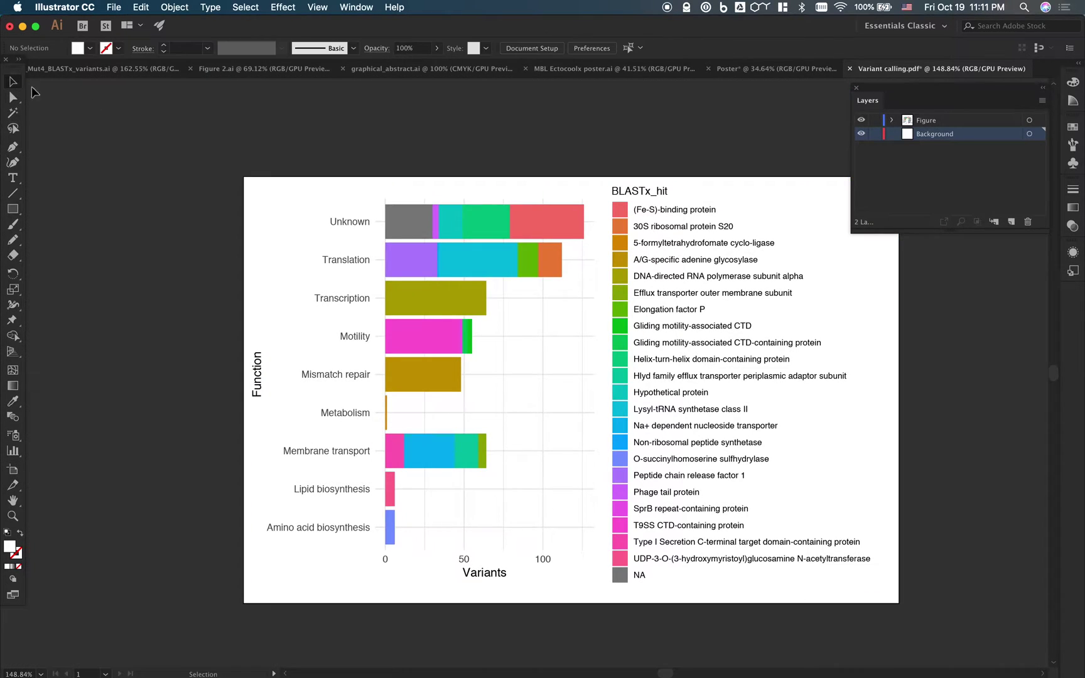
Draw a black-filled rectangle covering the whole artboard.
{"action": "left_click", "coordinate": [23, 208]}
{"action": "mouse_move", "coordinate": [244, 178]}
{"action": "left_mouse_down"}
{"action": "mouse_move", "coordinate": [497, 360]}
{"action": "mouse_move", "coordinate": [884, 572]}
{"action": "mouse_move", "coordinate": [899, 604]}
{"action": "left_mouse_up"}
{"action": "left_click", "coordinate": [90, 49]}
{"action": "left_click", "coordinate": [18, 71]}
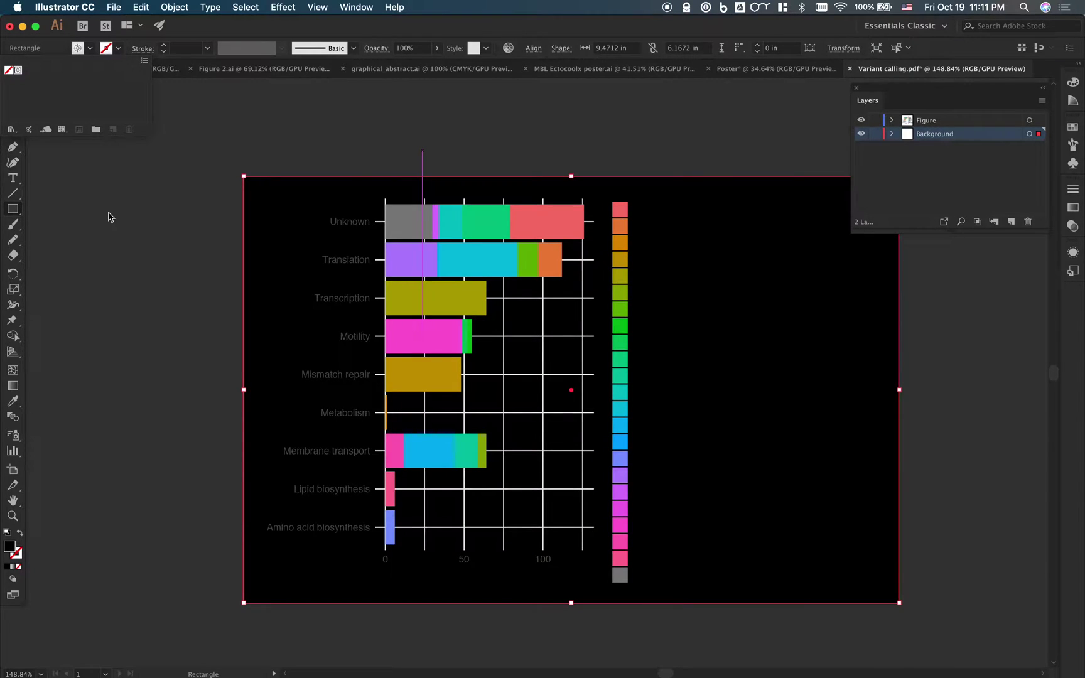
{"action": "left_click", "coordinate": [12, 81]}
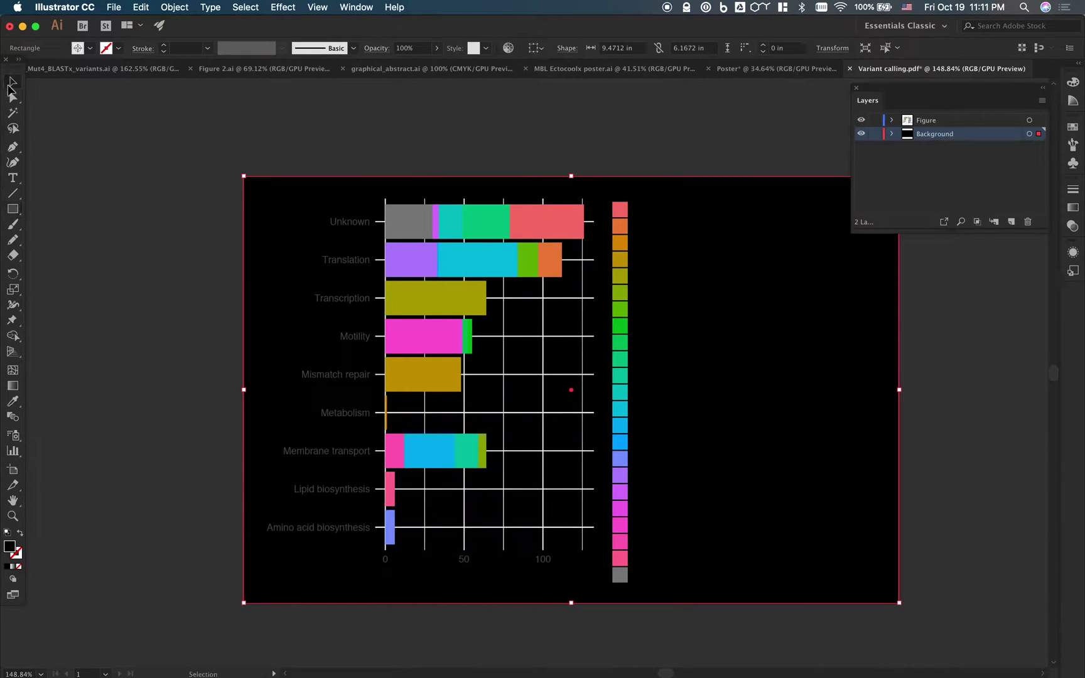
Lock and hide the Background layer.
{"action": "left_click", "coordinate": [671, 122]}
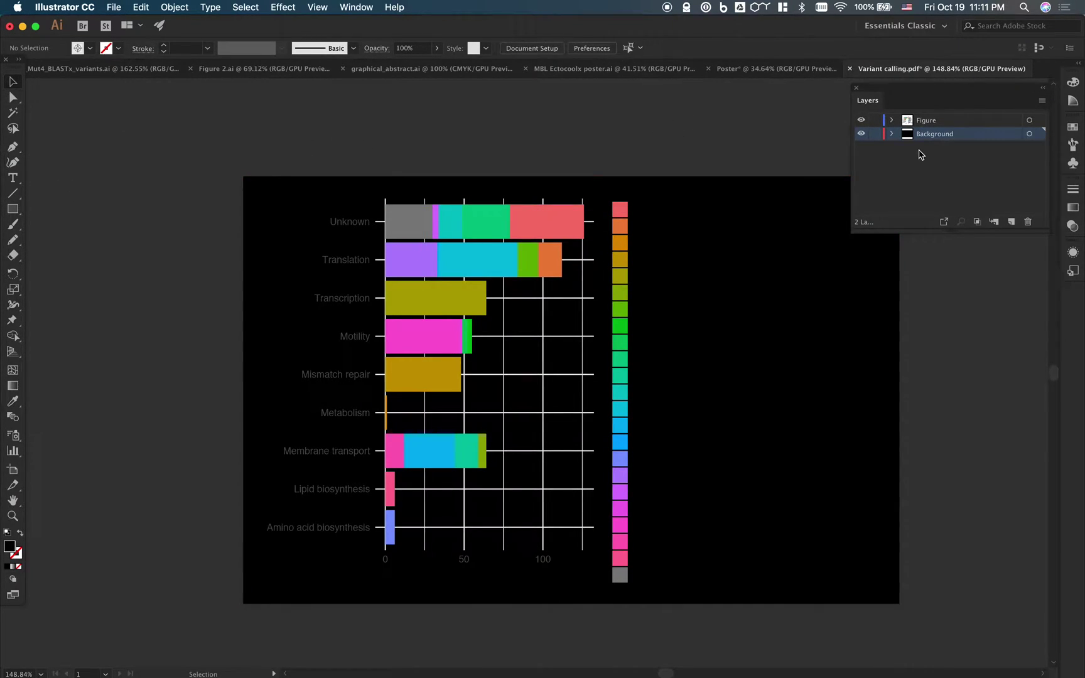
{"action": "left_click", "coordinate": [875, 134]}
{"action": "left_click", "coordinate": [861, 134]}
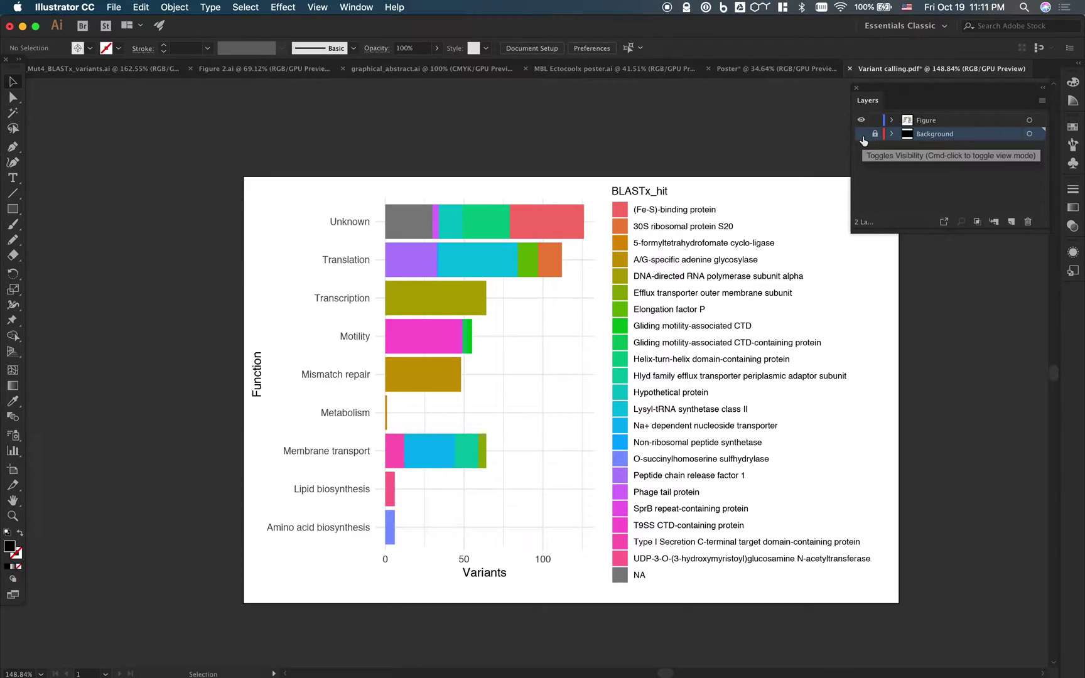
{"action": "left_click", "coordinate": [680, 212]}
Select the Unknown axis label and try selecting objects with the same appearance.
{"action": "double_click", "coordinate": [672, 216]}
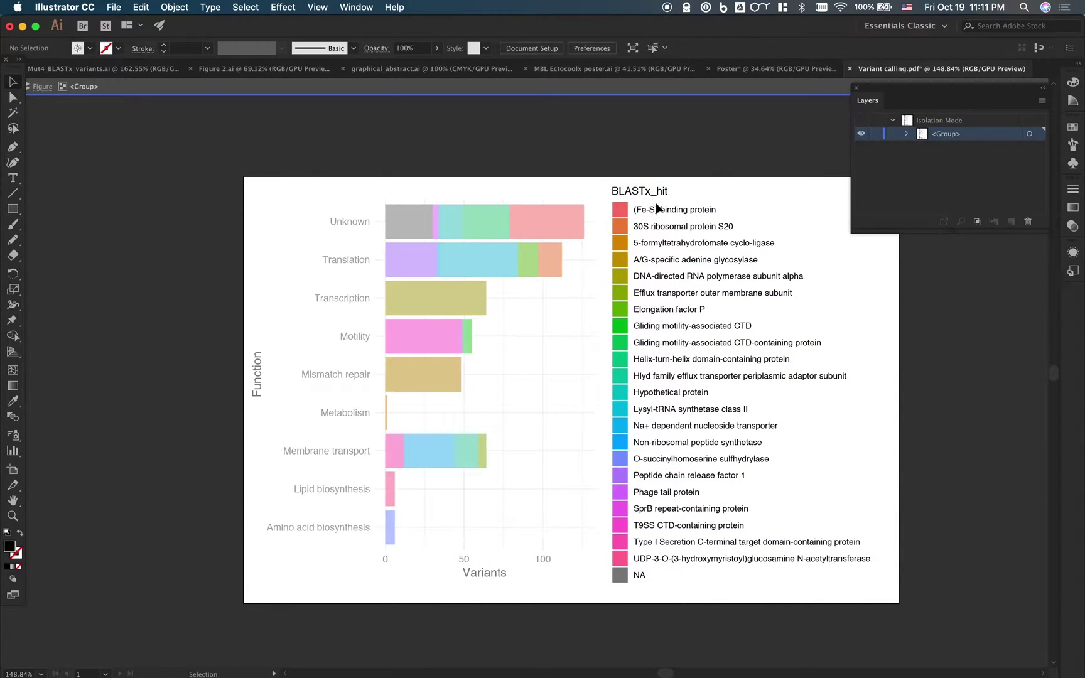
{"action": "double_click", "coordinate": [639, 159]}
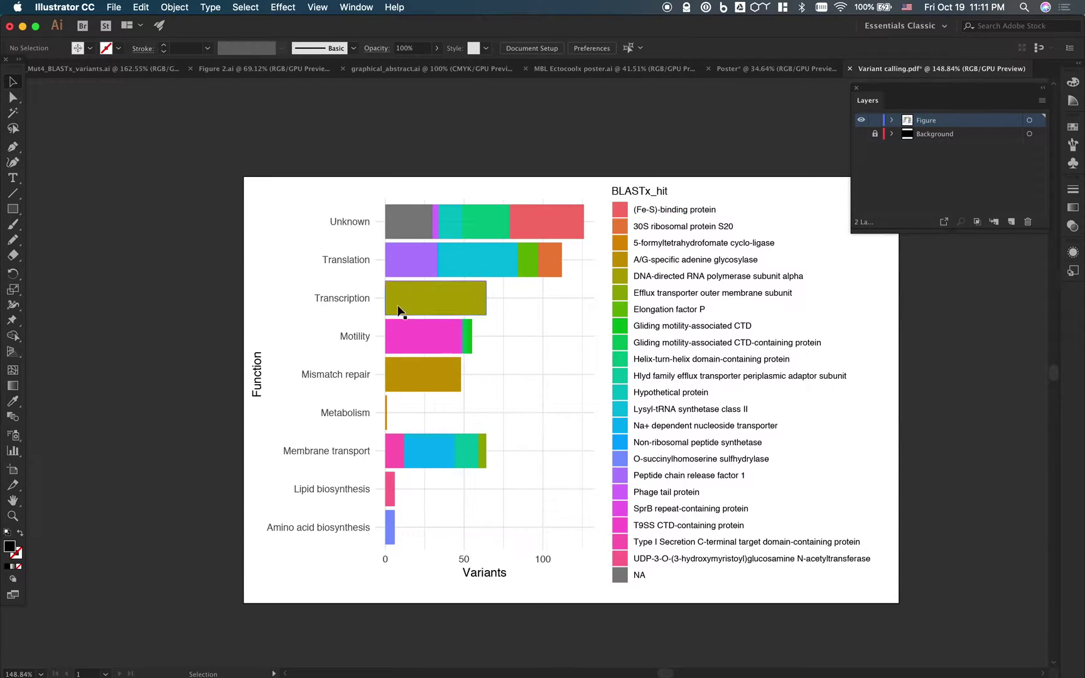
{"action": "left_click", "coordinate": [346, 219]}
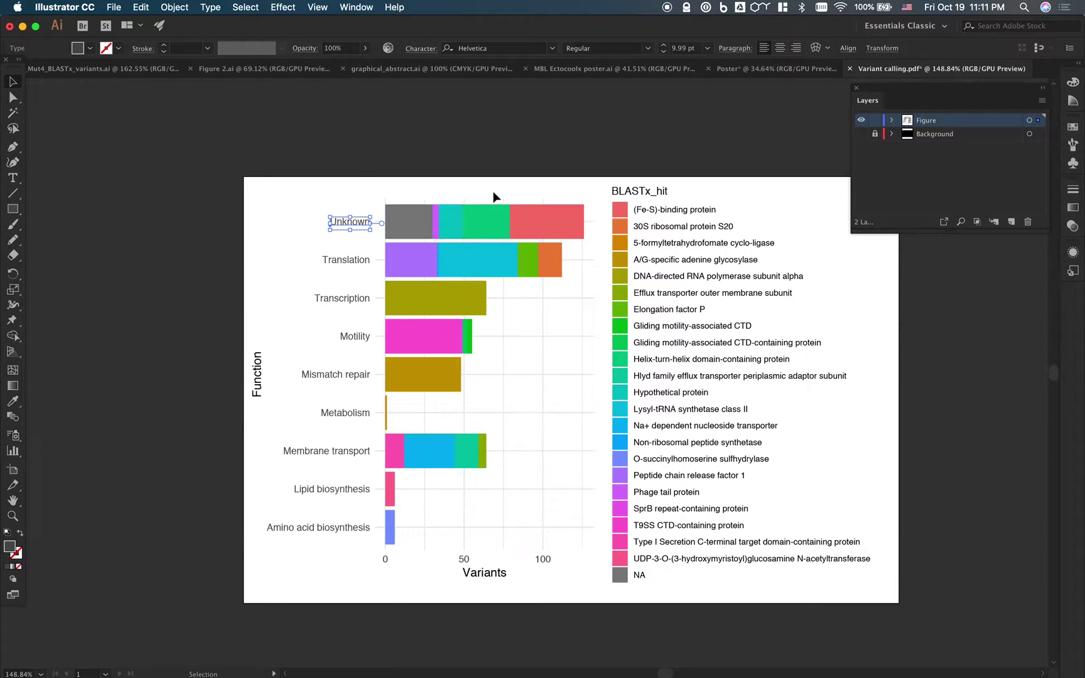
{"action": "left_click", "coordinate": [247, 8]}
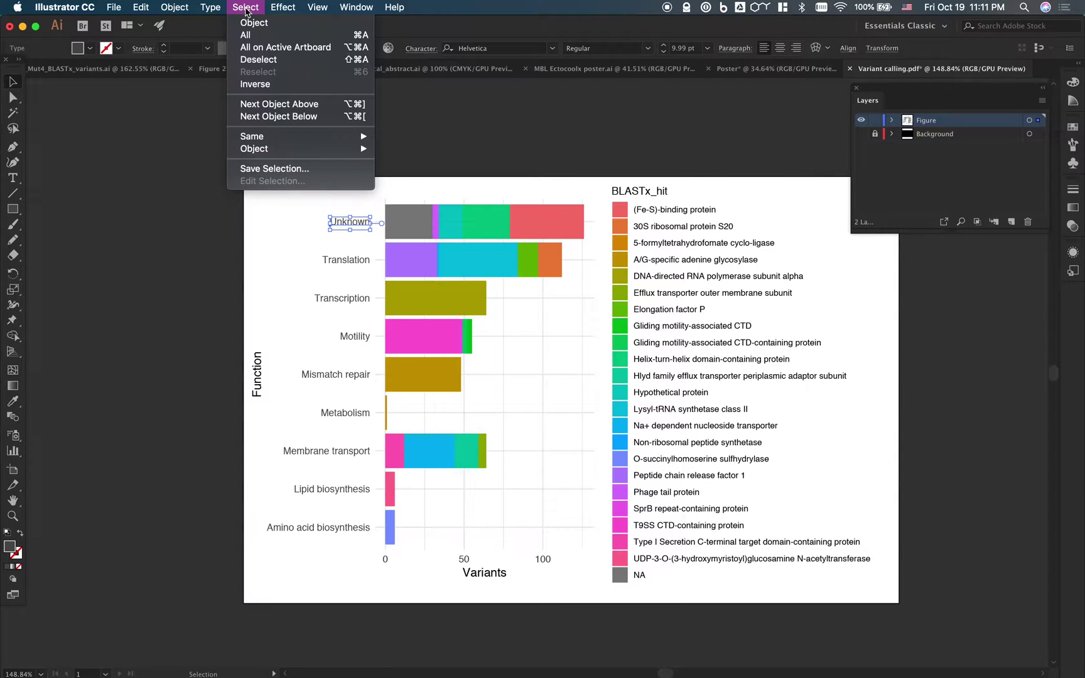
{"action": "mouse_move", "coordinate": [280, 142]}
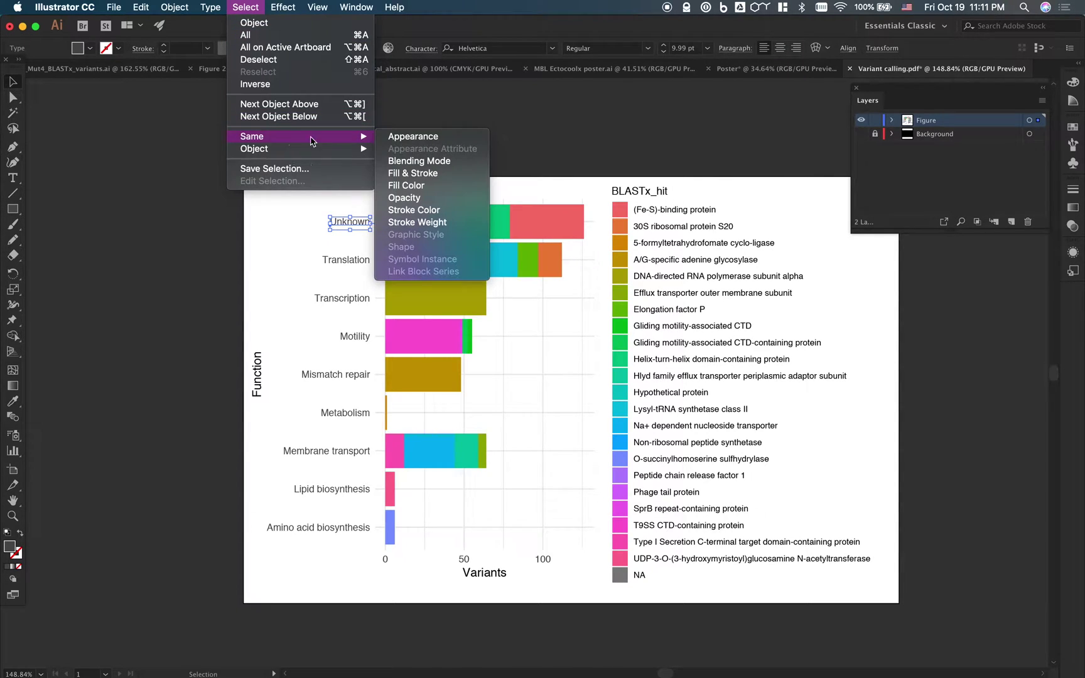
{"action": "left_click", "coordinate": [386, 142]}
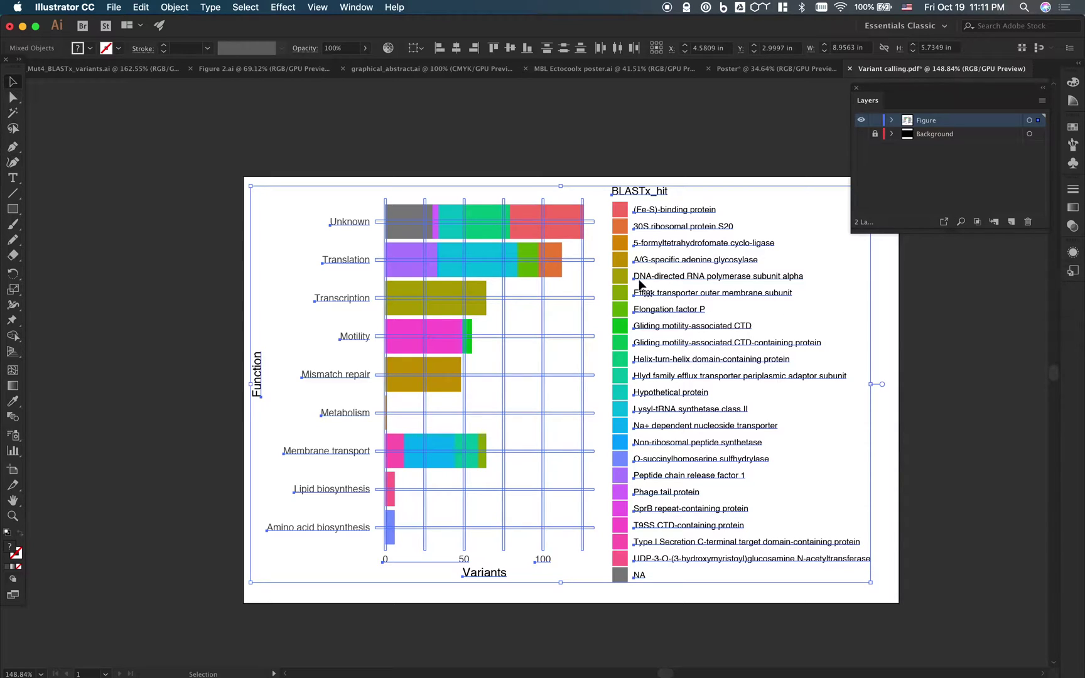
{"action": "left_click", "coordinate": [295, 165]}
Select all labels sharing the Unknown label's fill and eyedrop white from the artboard.
{"action": "left_click", "coordinate": [345, 231]}
{"action": "left_click", "coordinate": [246, 7]}
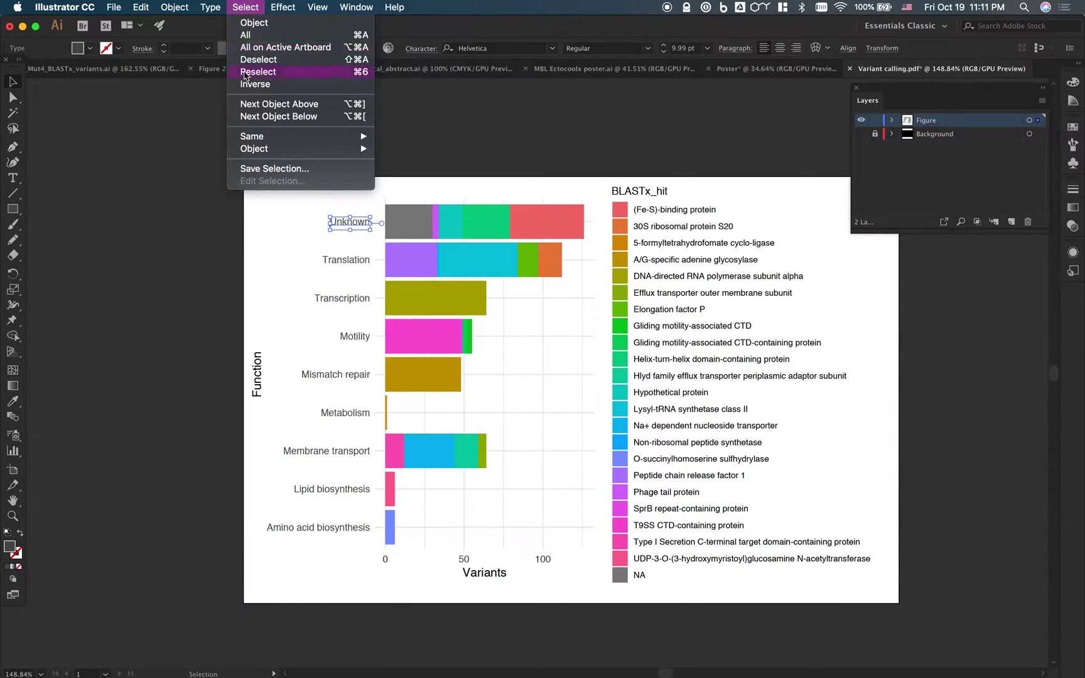
{"action": "mouse_move", "coordinate": [253, 138]}
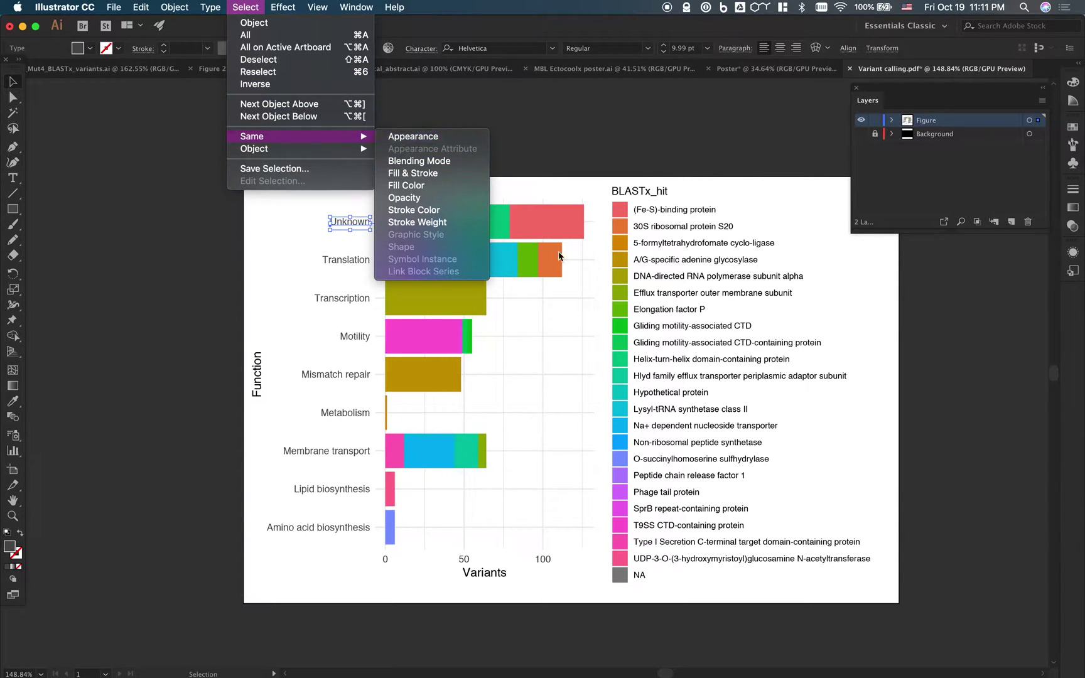
{"action": "left_click", "coordinate": [414, 185]}
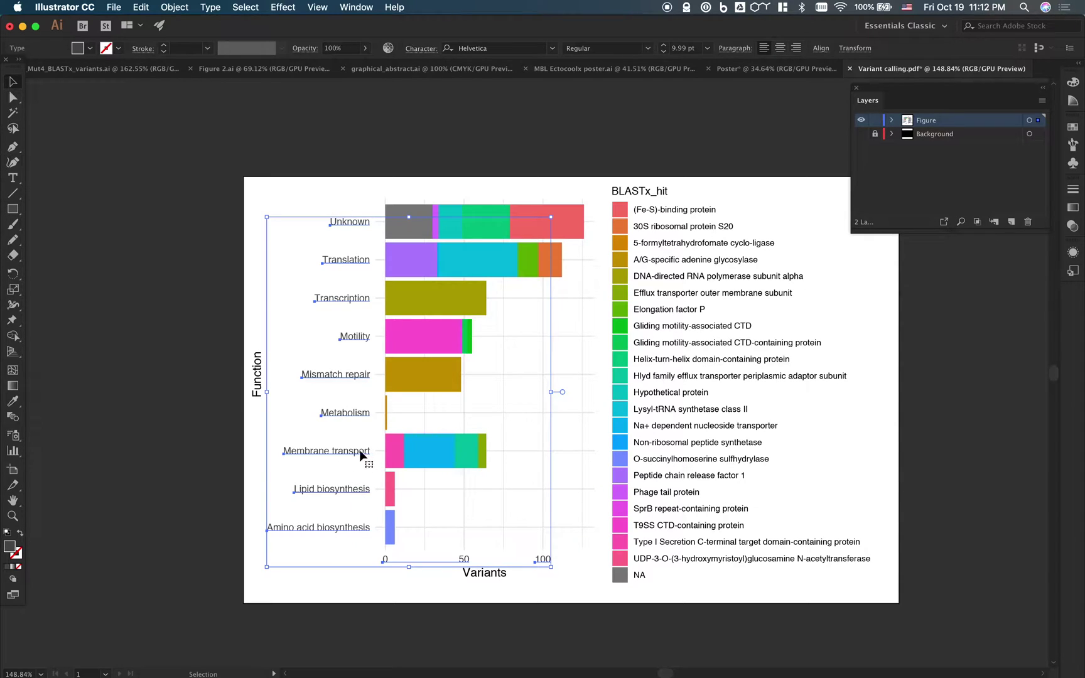
{"action": "left_click", "coordinate": [90, 49]}
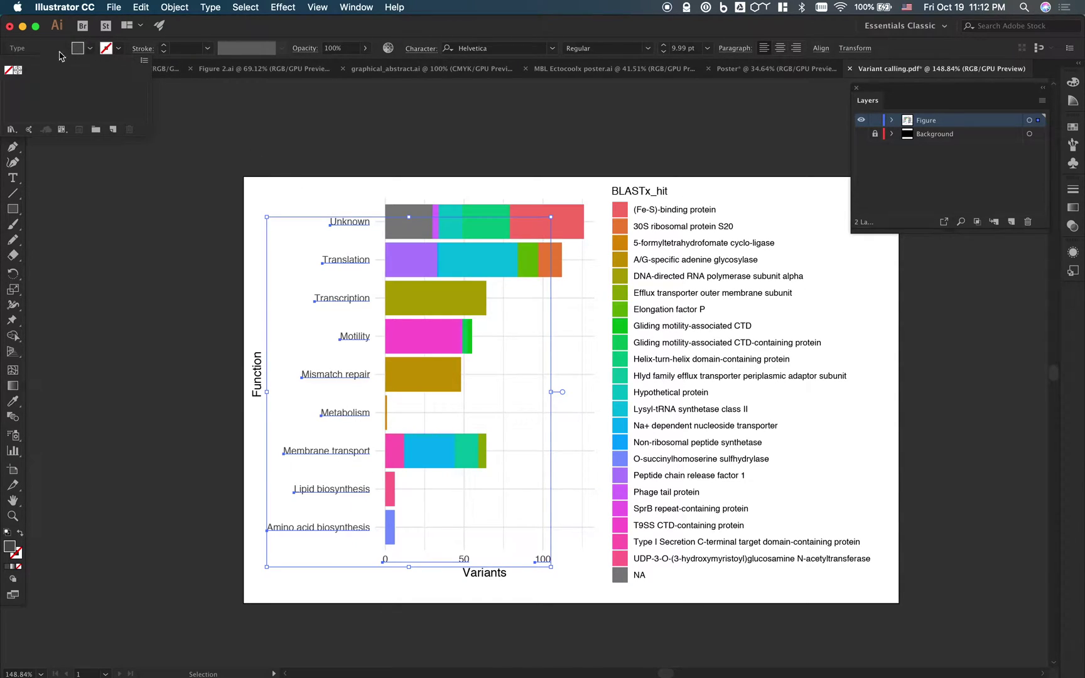
{"action": "left_click", "coordinate": [18, 71]}
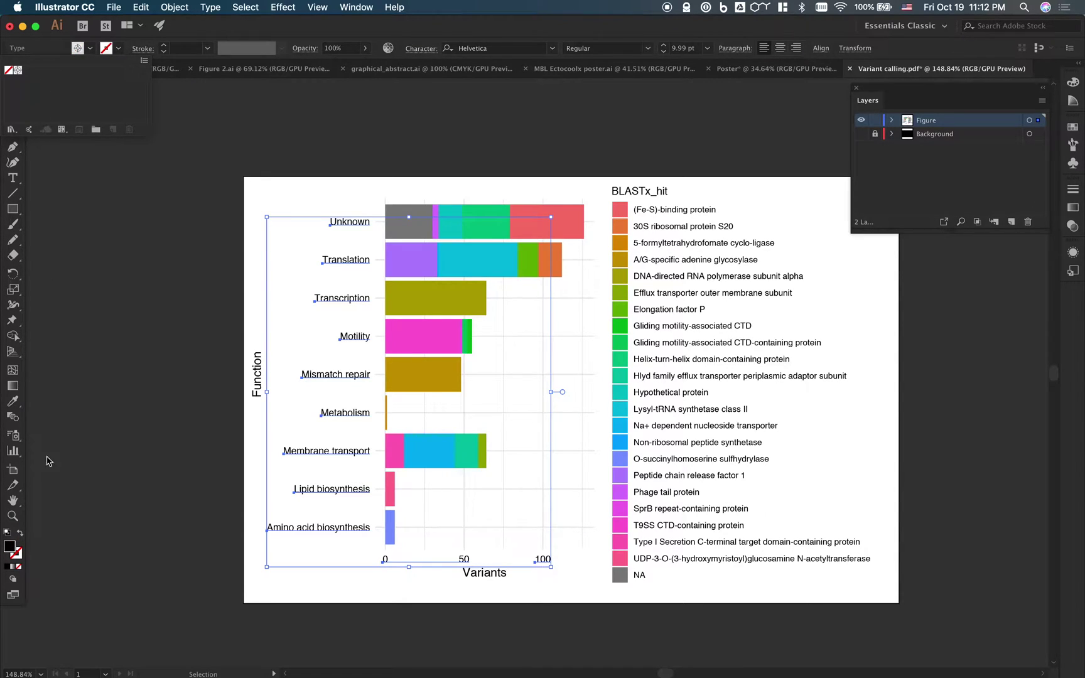
{"action": "left_click", "coordinate": [19, 409]}
{"action": "left_click", "coordinate": [13, 402]}
{"action": "left_click", "coordinate": [258, 184]}
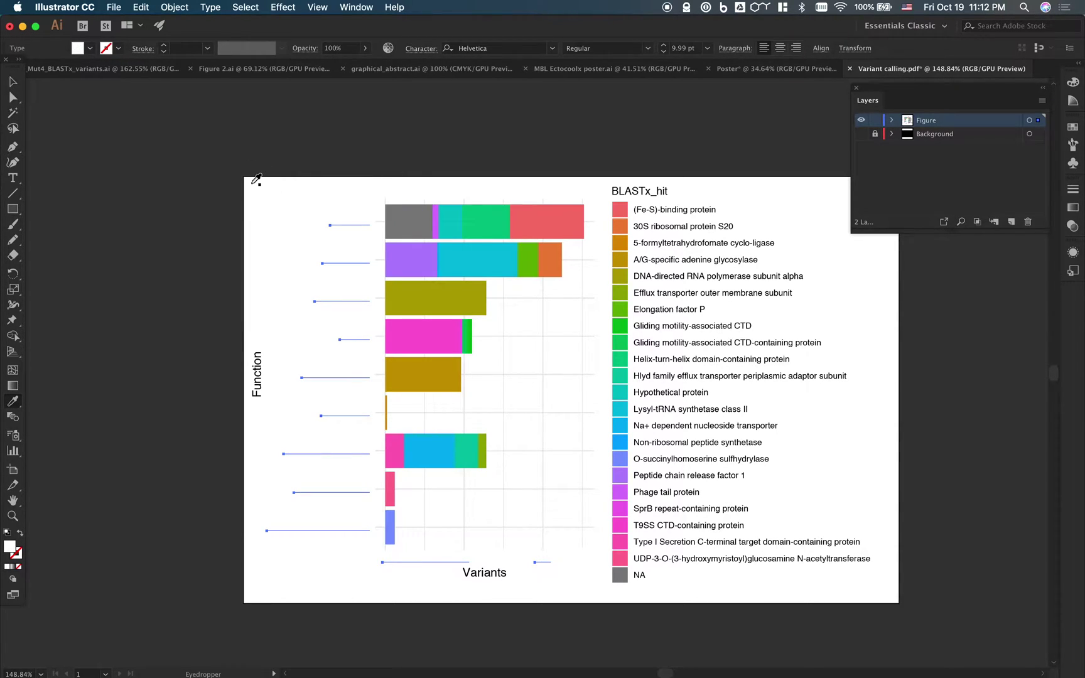
{"action": "left_click", "coordinate": [13, 82]}
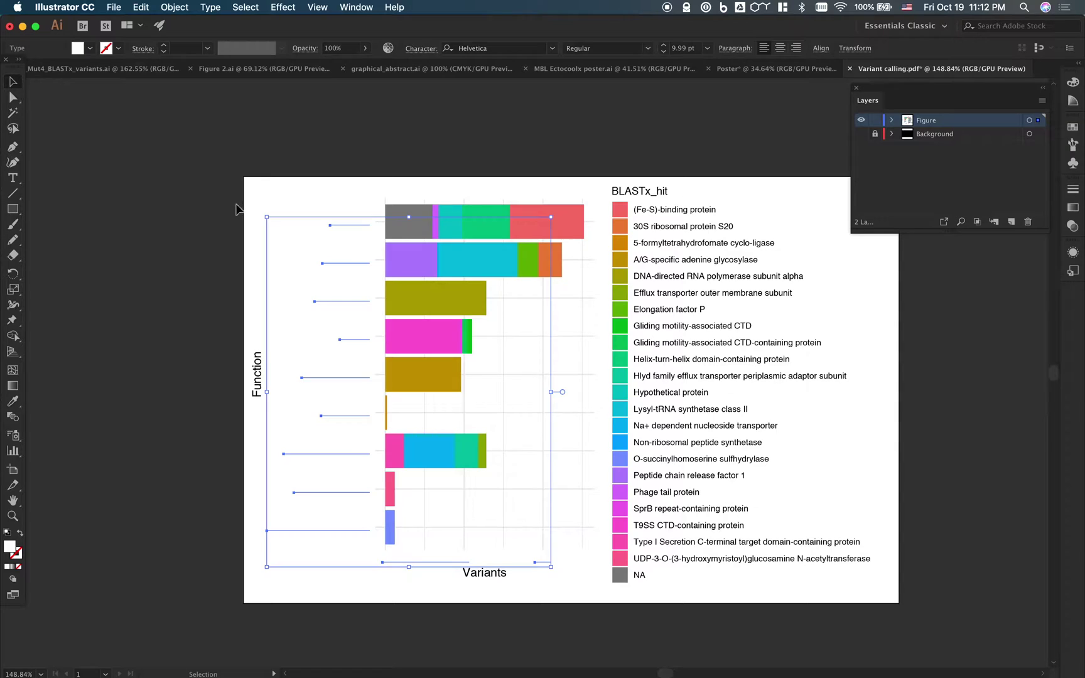
Inside the legend group, select all same-fill labels and make them white with the Eyedropper.
{"action": "left_click", "coordinate": [333, 169]}
{"action": "left_click", "coordinate": [695, 211]}
{"action": "double_click", "coordinate": [675, 212]}
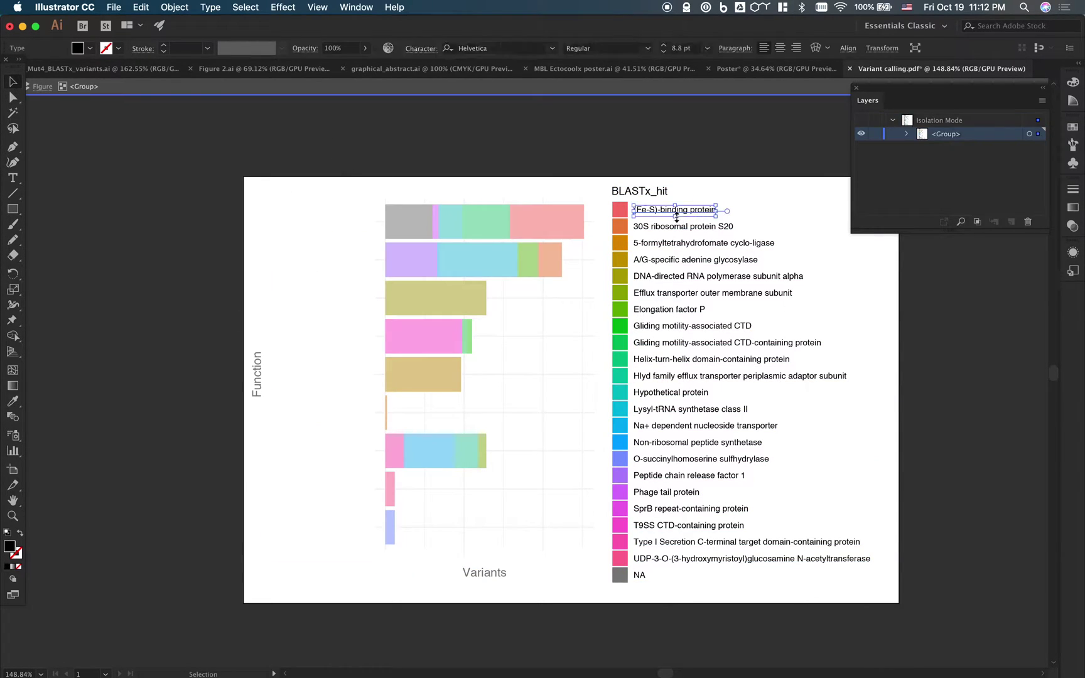
{"action": "left_click", "coordinate": [249, 7]}
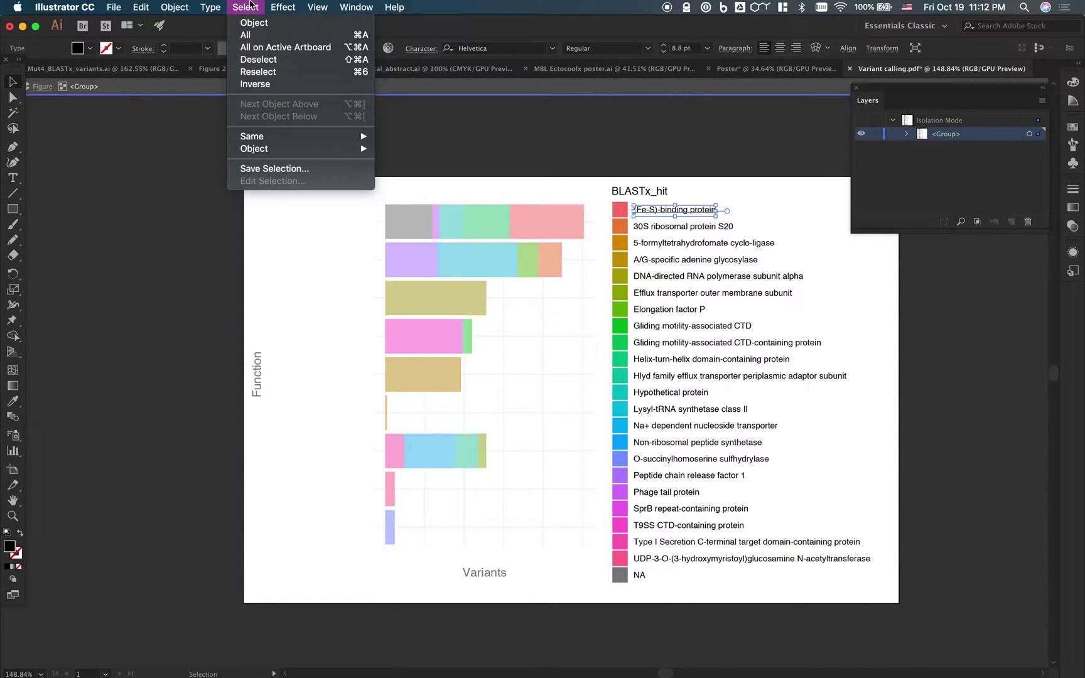
{"action": "mouse_move", "coordinate": [315, 136]}
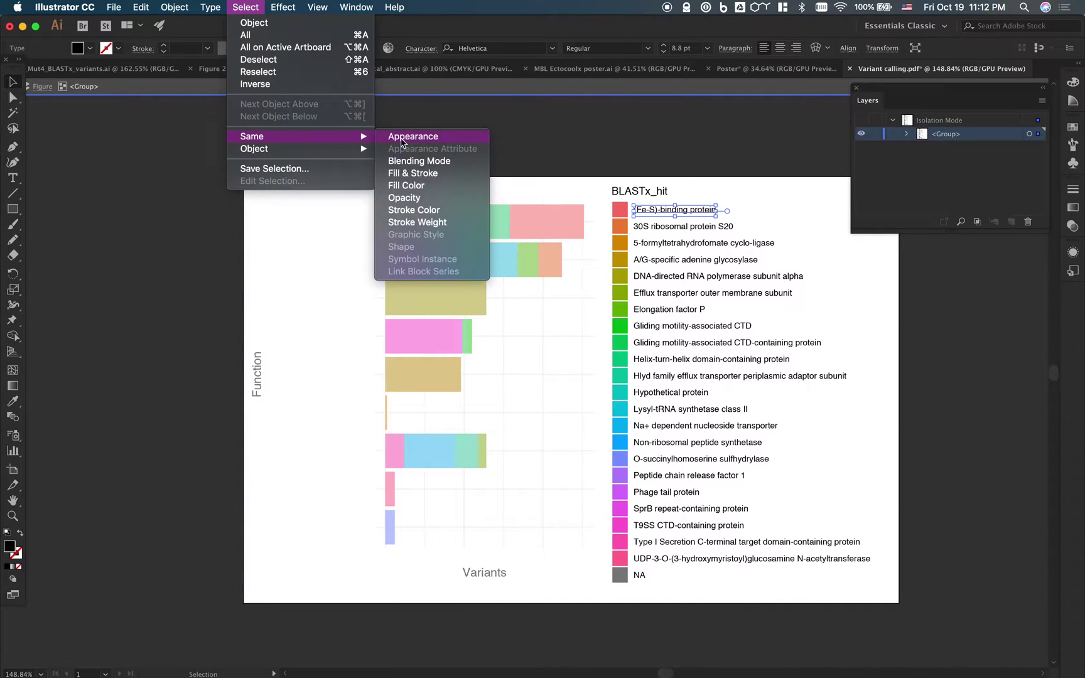
{"action": "left_click", "coordinate": [406, 185]}
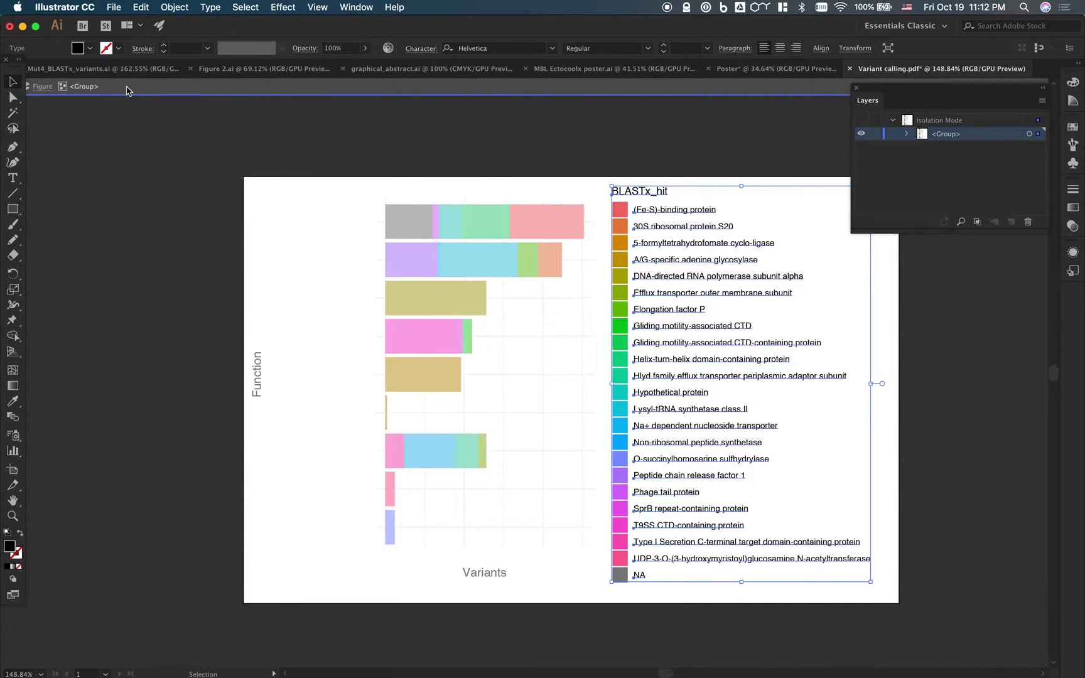
{"action": "left_click", "coordinate": [106, 49]}
{"action": "left_click", "coordinate": [17, 71]}
{"action": "left_click", "coordinate": [13, 402]}
{"action": "left_click", "coordinate": [280, 182]}
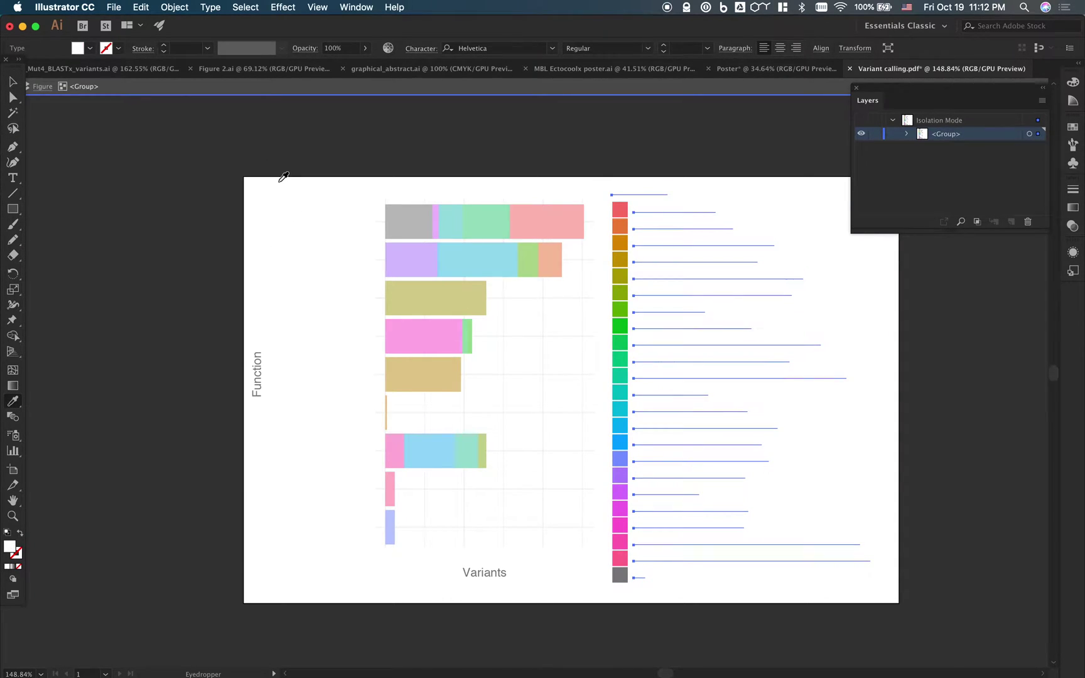
{"action": "left_click", "coordinate": [12, 83]}
{"action": "left_click", "coordinate": [162, 227]}
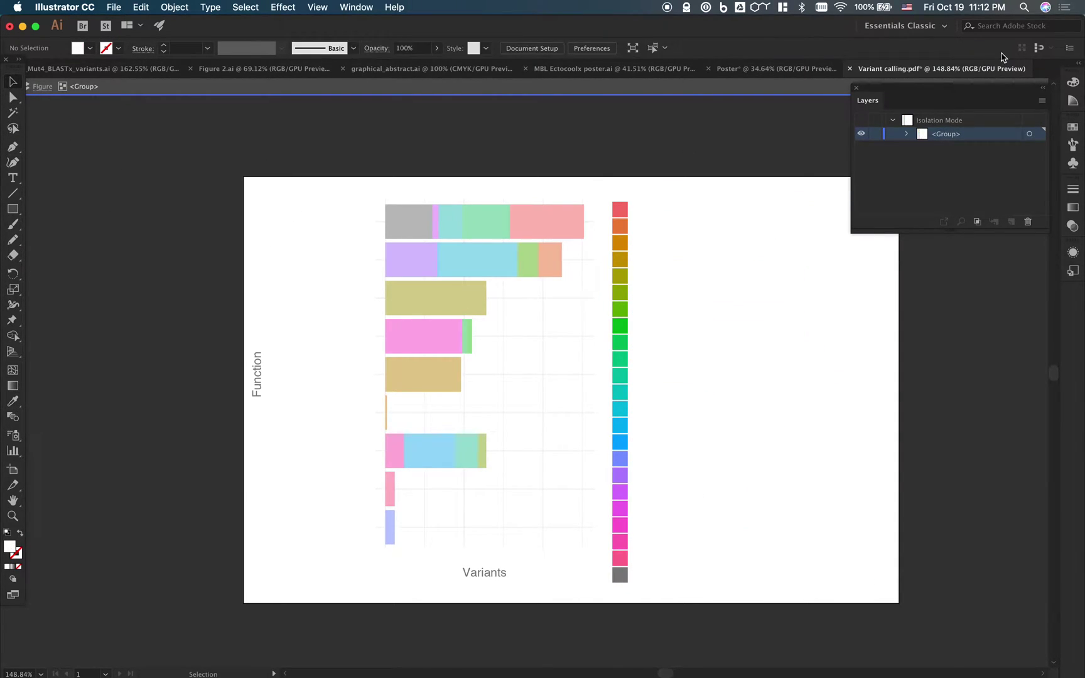
{"action": "double_click", "coordinate": [968, 276]}
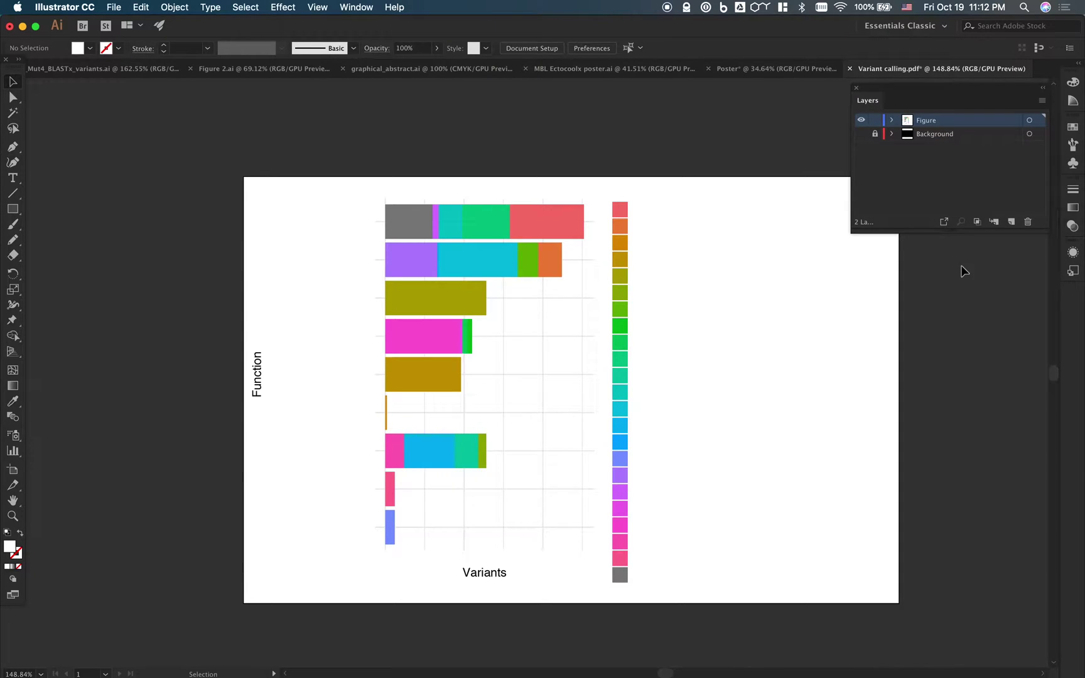
Show the black Background layer and eyedrop the Unknown label's white onto the Function title.
{"action": "left_click", "coordinate": [860, 135]}
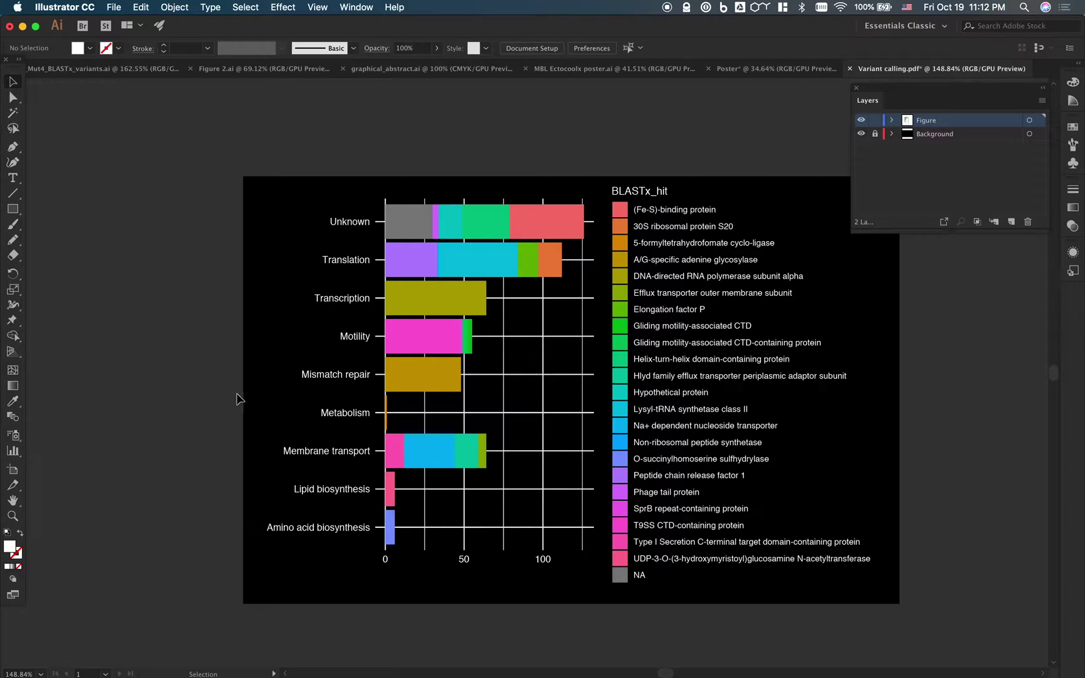
{"action": "left_click", "coordinate": [259, 386]}
{"action": "left_click", "coordinate": [89, 49]}
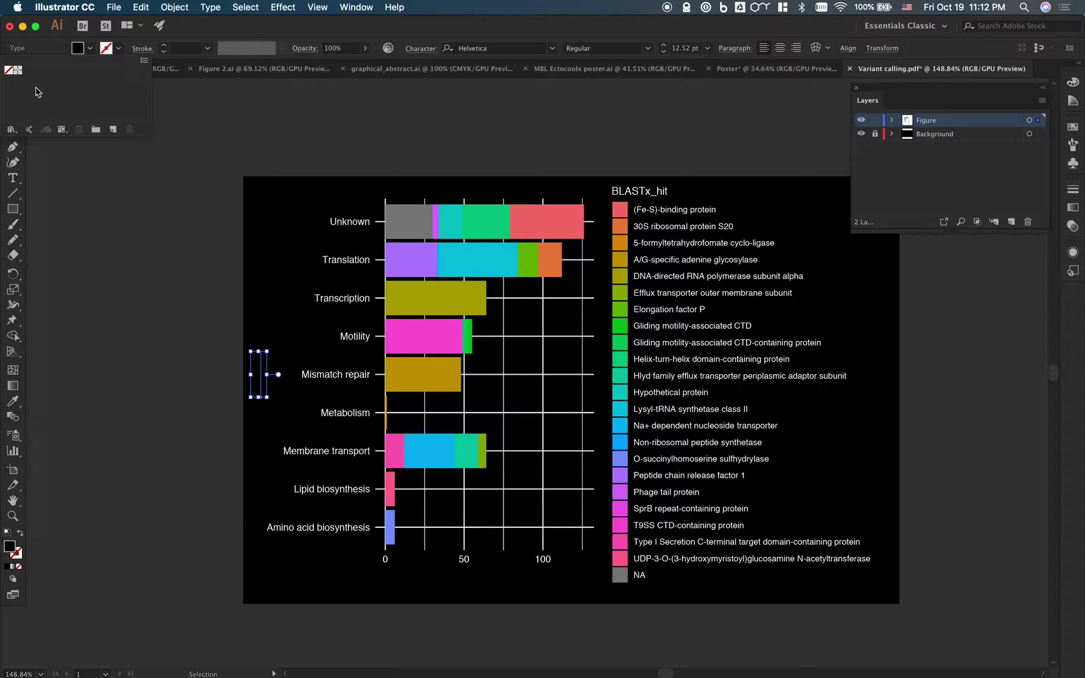
{"action": "left_click", "coordinate": [10, 73]}
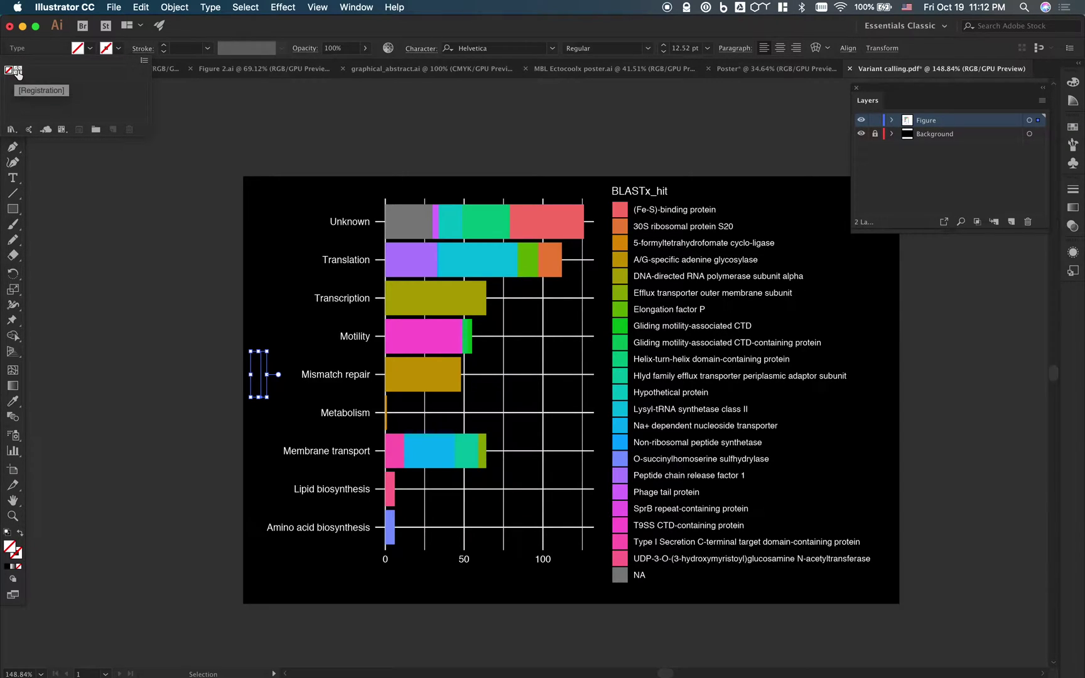
{"action": "left_click", "coordinate": [17, 71]}
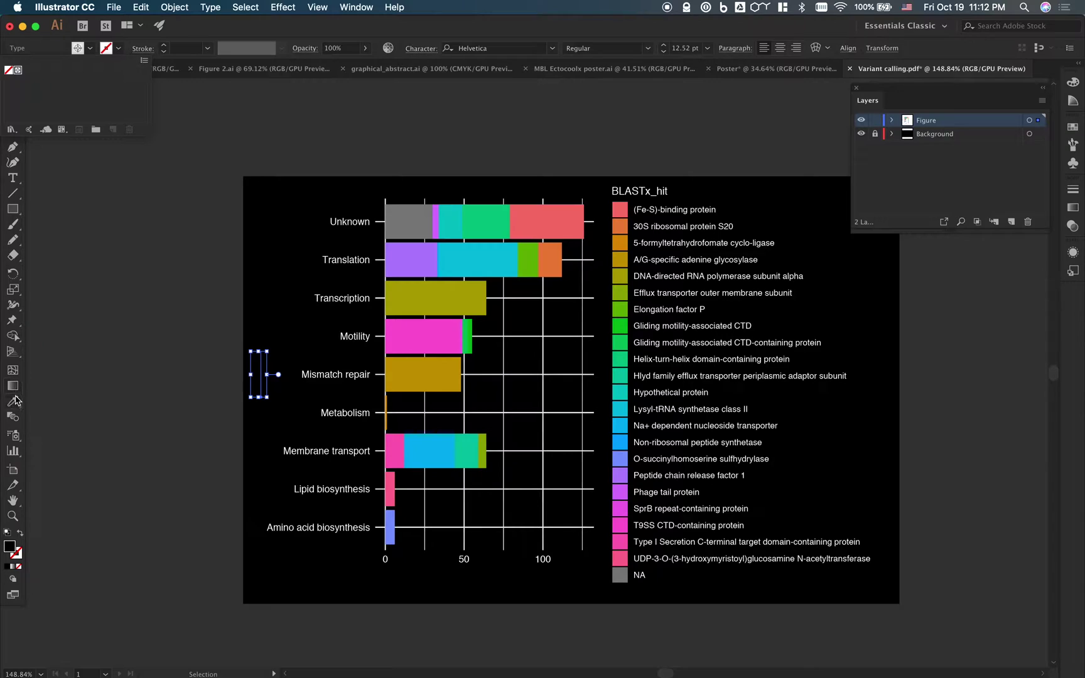
{"action": "key", "text": "Escape"}
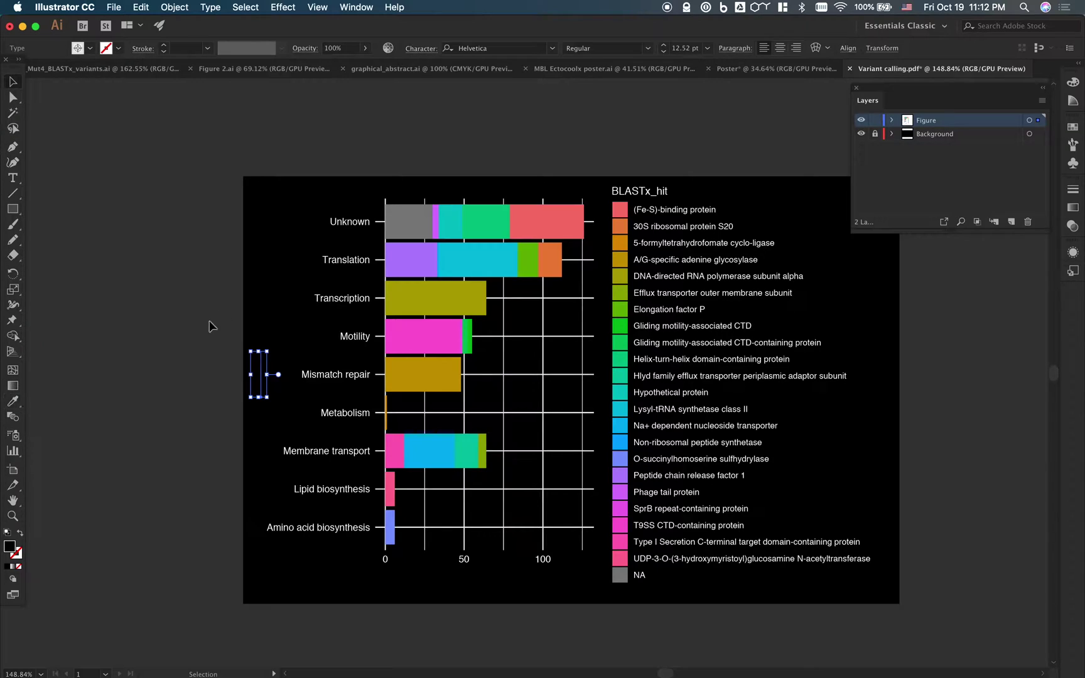
{"action": "left_click", "coordinate": [13, 401]}
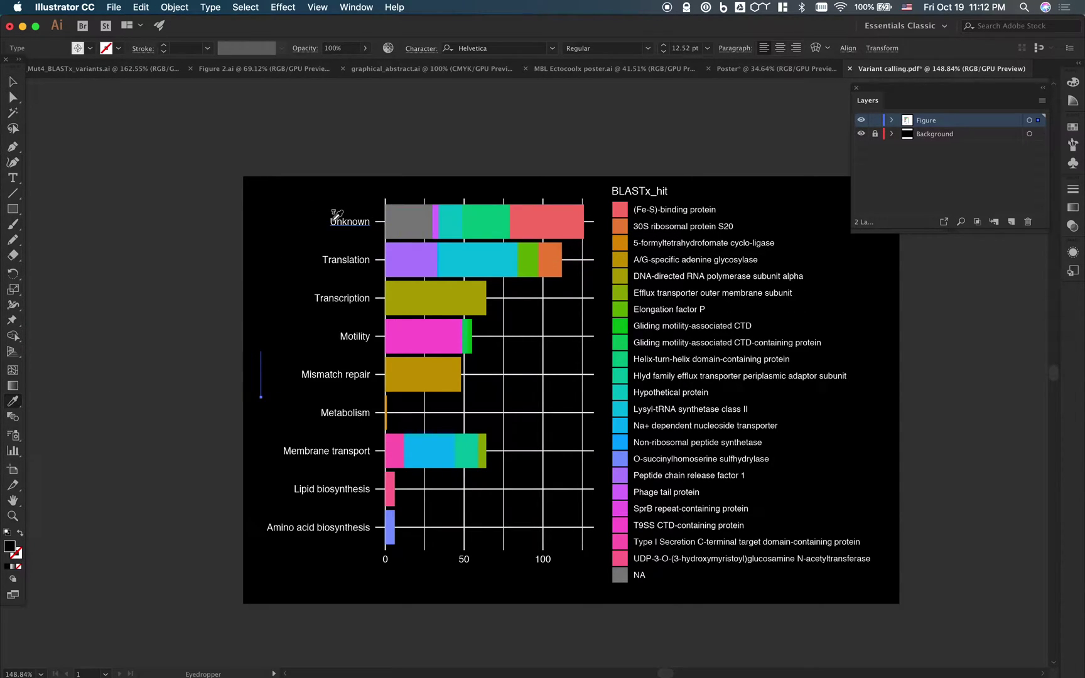
{"action": "left_click", "coordinate": [336, 215]}
{"action": "left_click", "coordinate": [11, 82]}
Set the Function axis title to 20 pt and shift it right beside the category labels.
{"action": "double_click", "coordinate": [256, 379]}
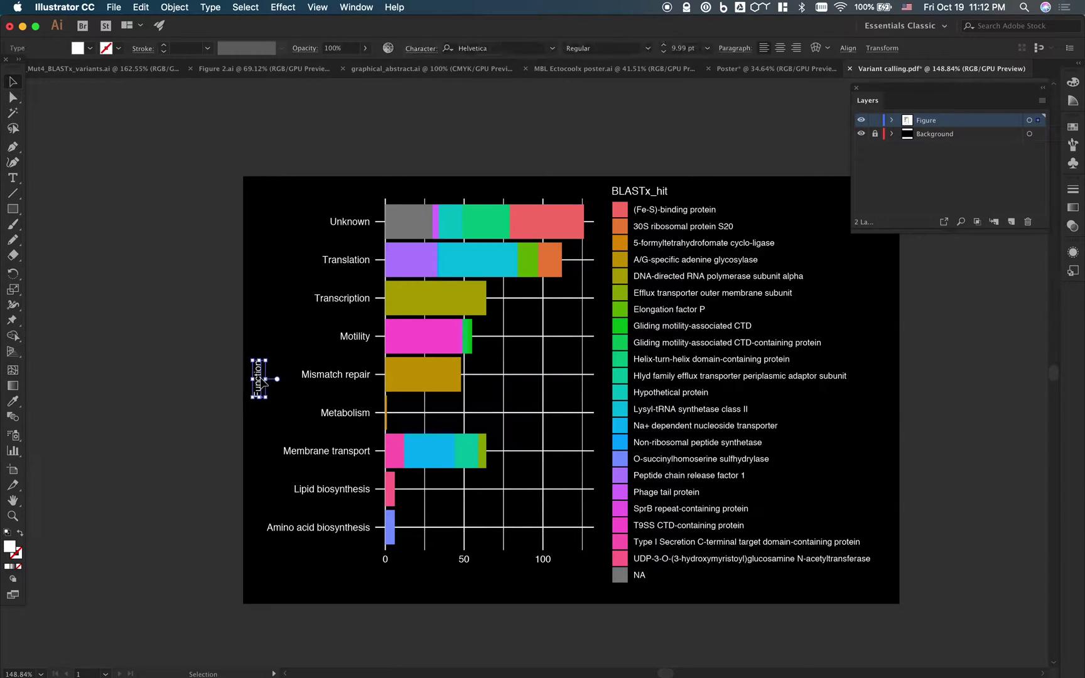
{"action": "double_click", "coordinate": [255, 380]}
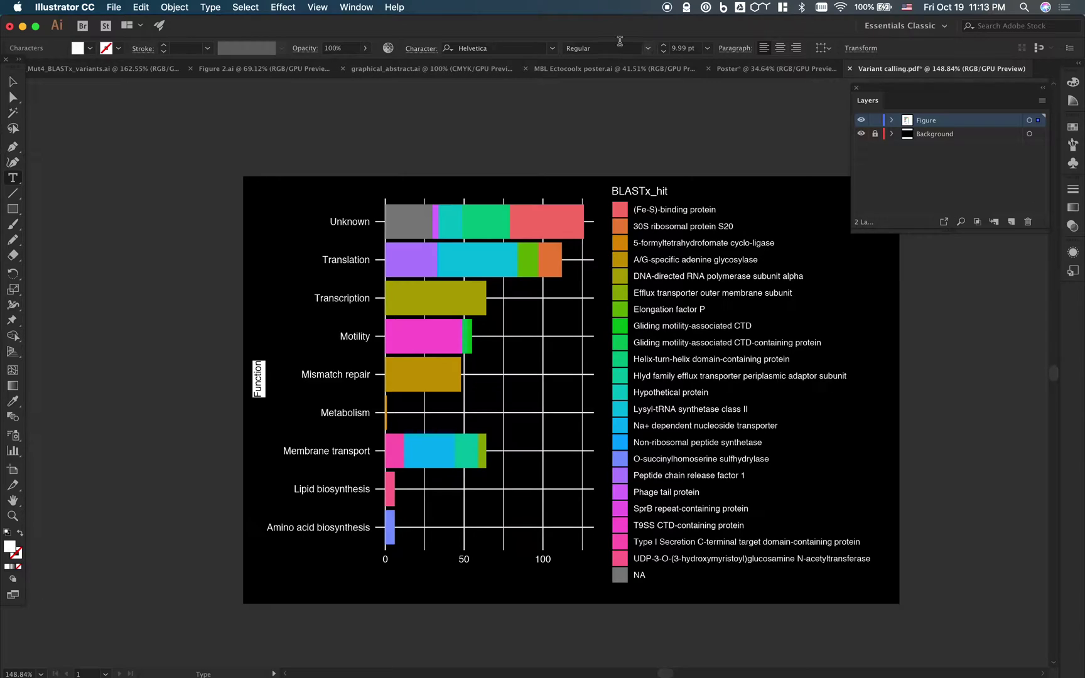
{"action": "left_click", "coordinate": [667, 45]}
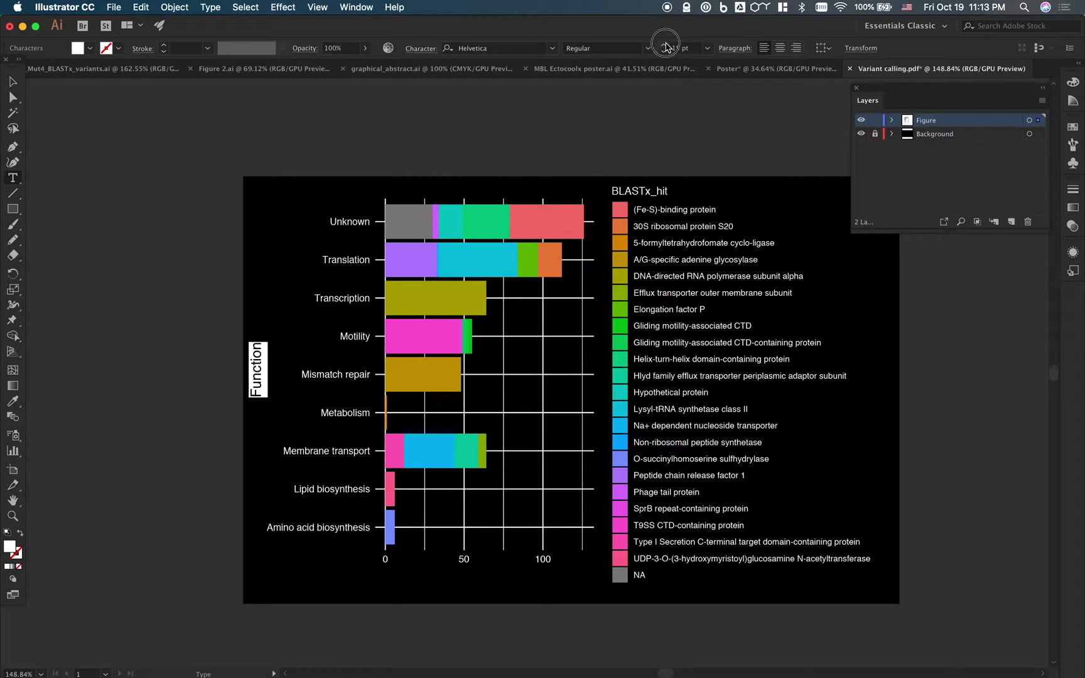
{"action": "left_click", "coordinate": [663, 45]}
{"action": "left_click", "coordinate": [664, 46]}
{"action": "left_click", "coordinate": [663, 45]}
{"action": "left_click", "coordinate": [664, 45]}
{"action": "left_click", "coordinate": [663, 46]}
{"action": "left_click", "coordinate": [12, 81]}
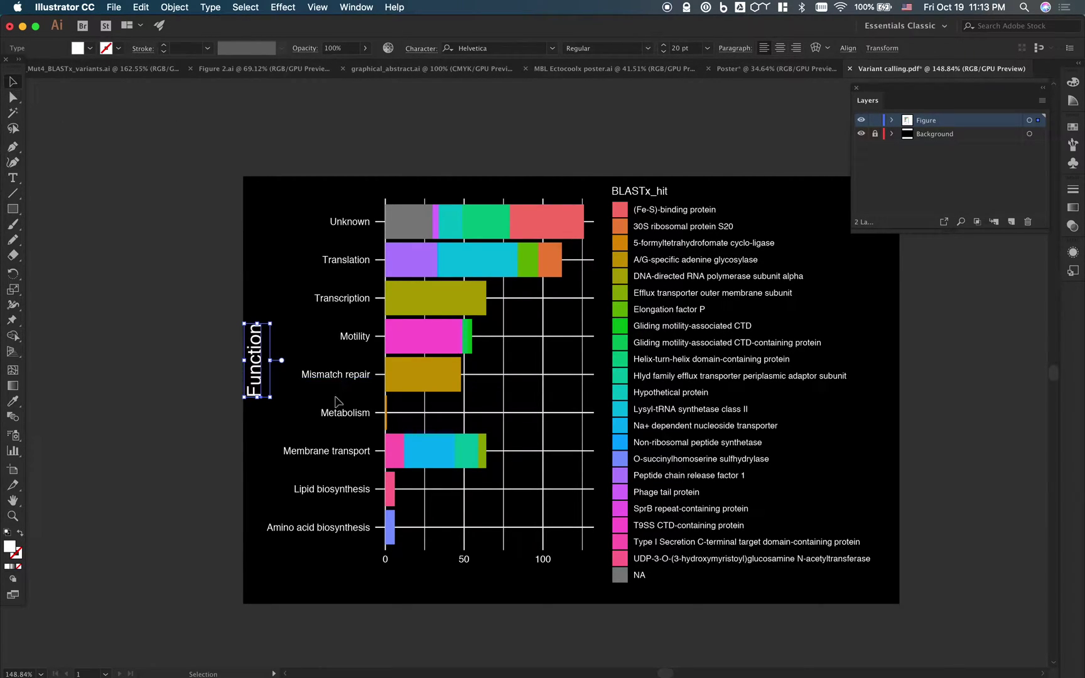
{"action": "left_click_drag", "start_coordinate": [261, 363], "coordinate": [280, 362]}
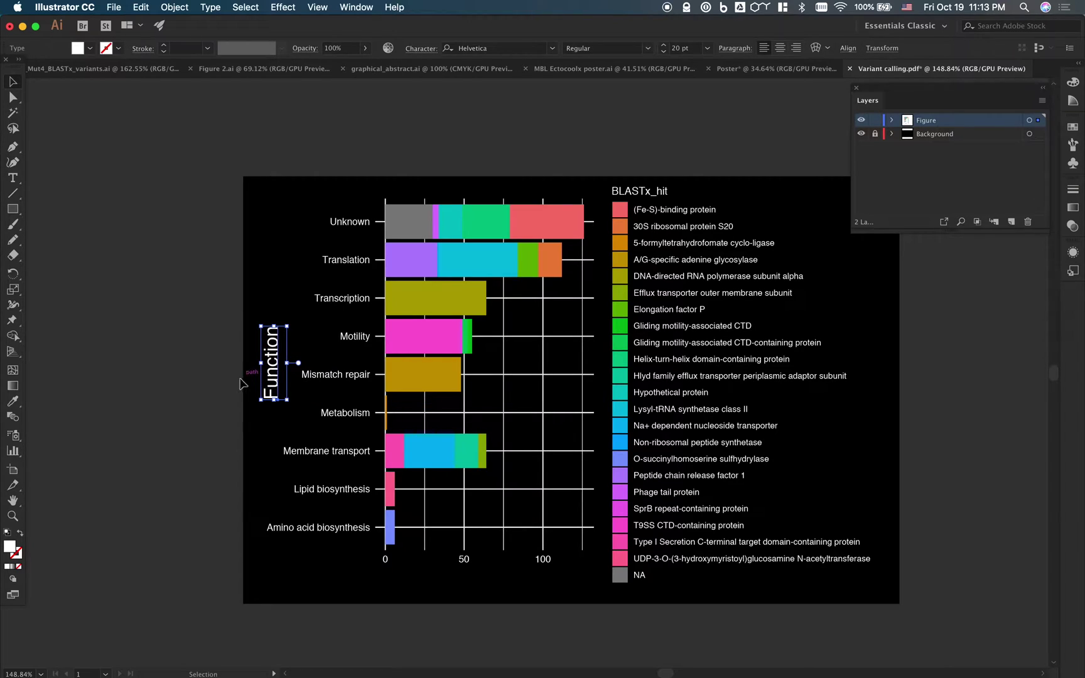
{"action": "left_click", "coordinate": [192, 380]}
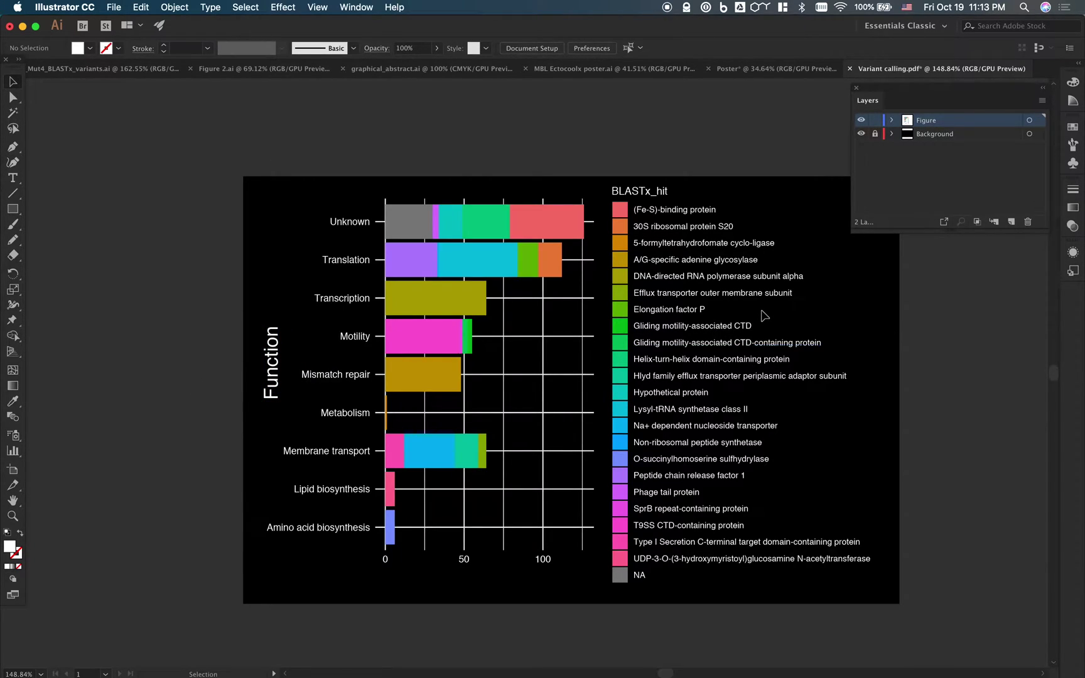
{"action": "left_click", "coordinate": [543, 314]}
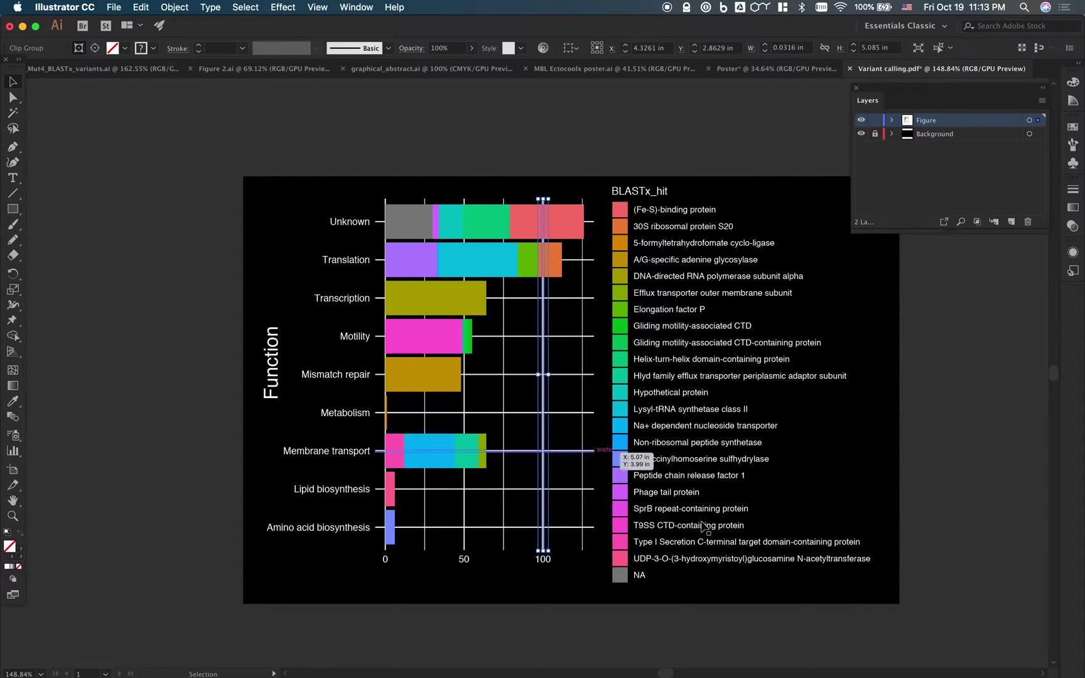
{"action": "left_click", "coordinate": [983, 608]}
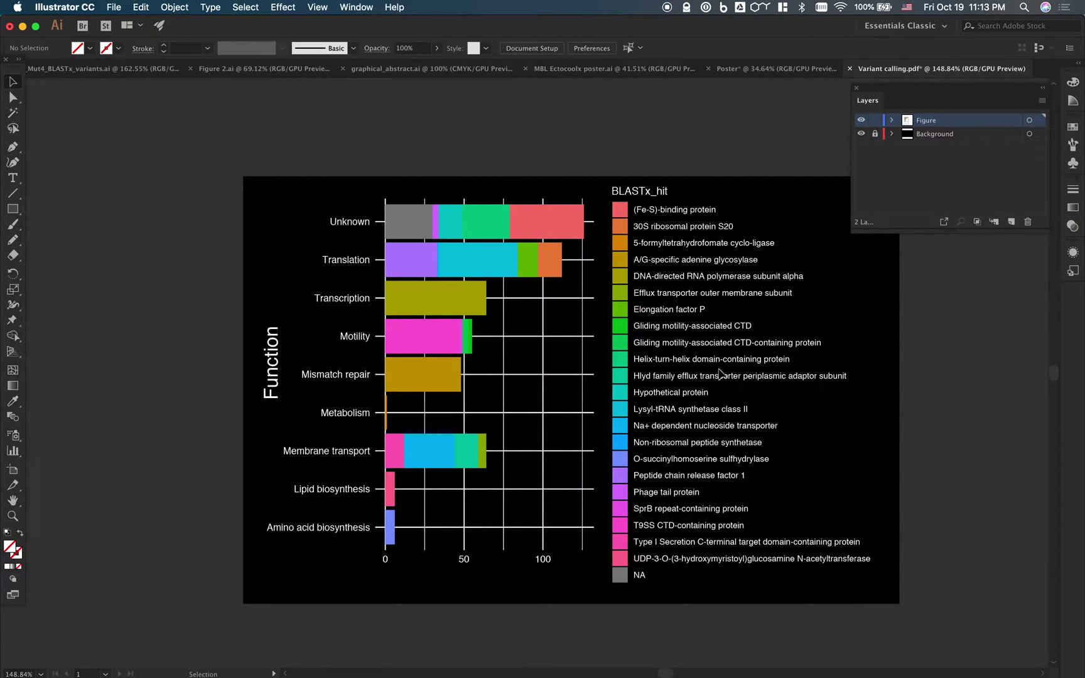
Group all the Variant calling chart objects into a single object.
{"action": "key", "text": "super+a"}
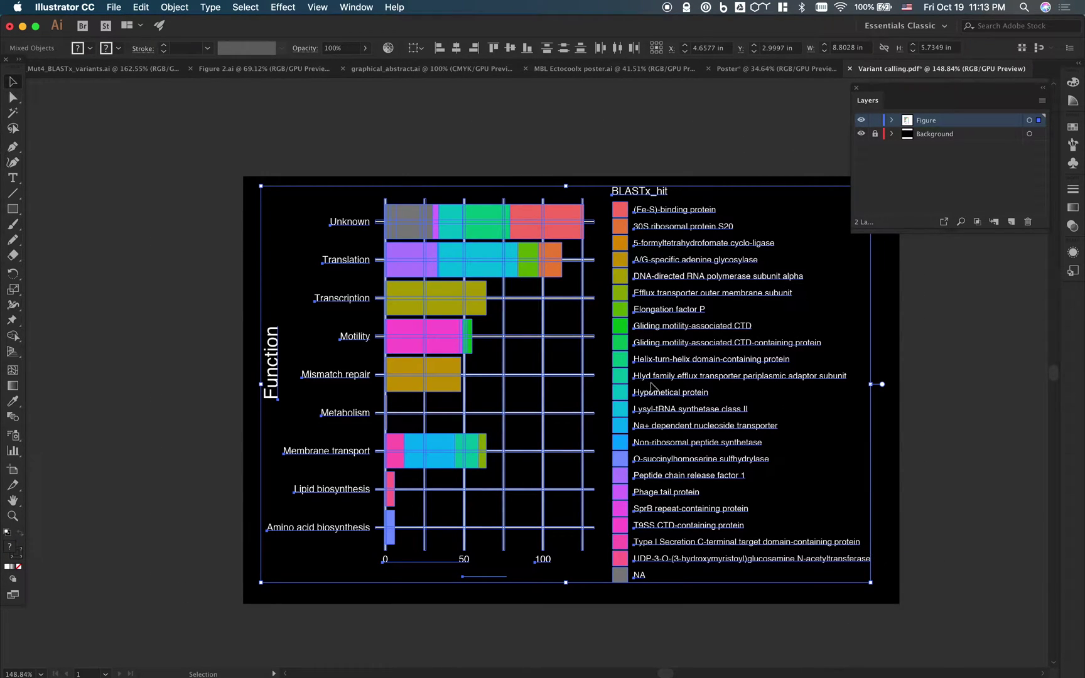
{"action": "right_click", "coordinate": [638, 299]}
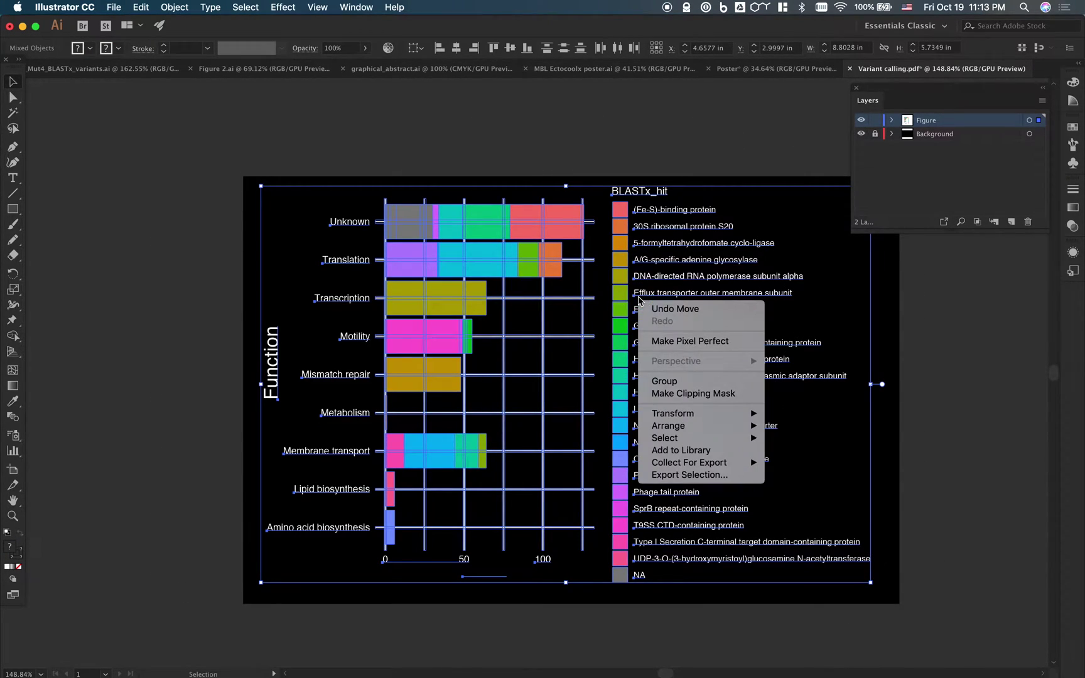
{"action": "left_click", "coordinate": [678, 378]}
Copy the grouped chart, paste it into the Poster document, then undo that paste.
{"action": "key", "text": "a"}
{"action": "left_click", "coordinate": [796, 70]}
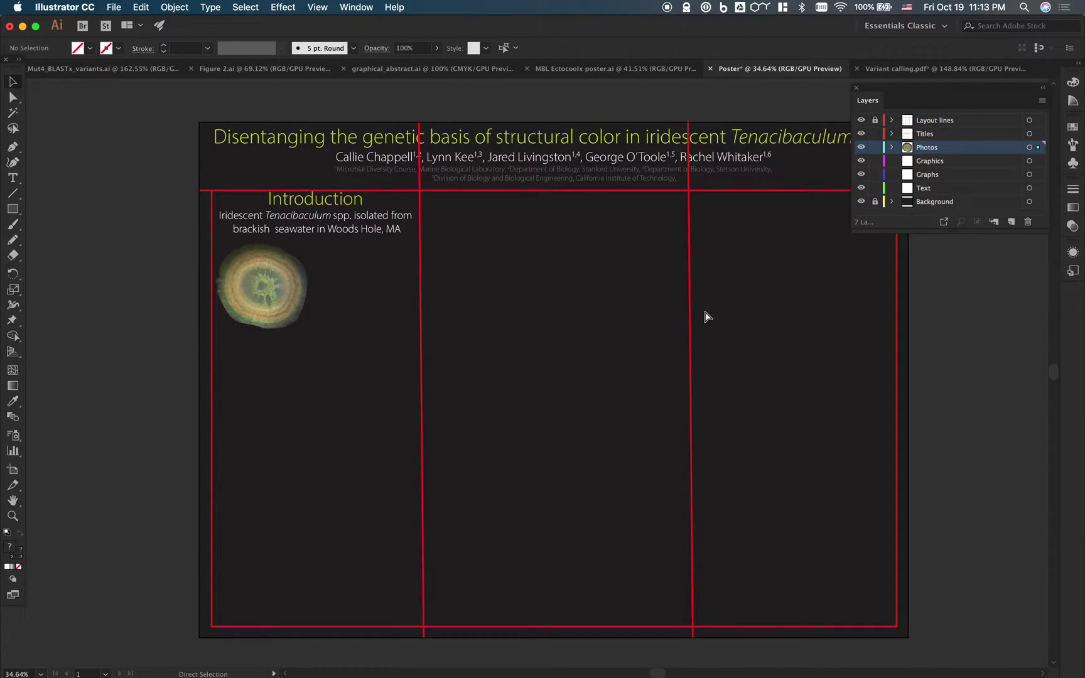
{"action": "key", "text": "super+v"}
{"action": "left_click_drag", "start_coordinate": [509, 350], "coordinate": [497, 229]}
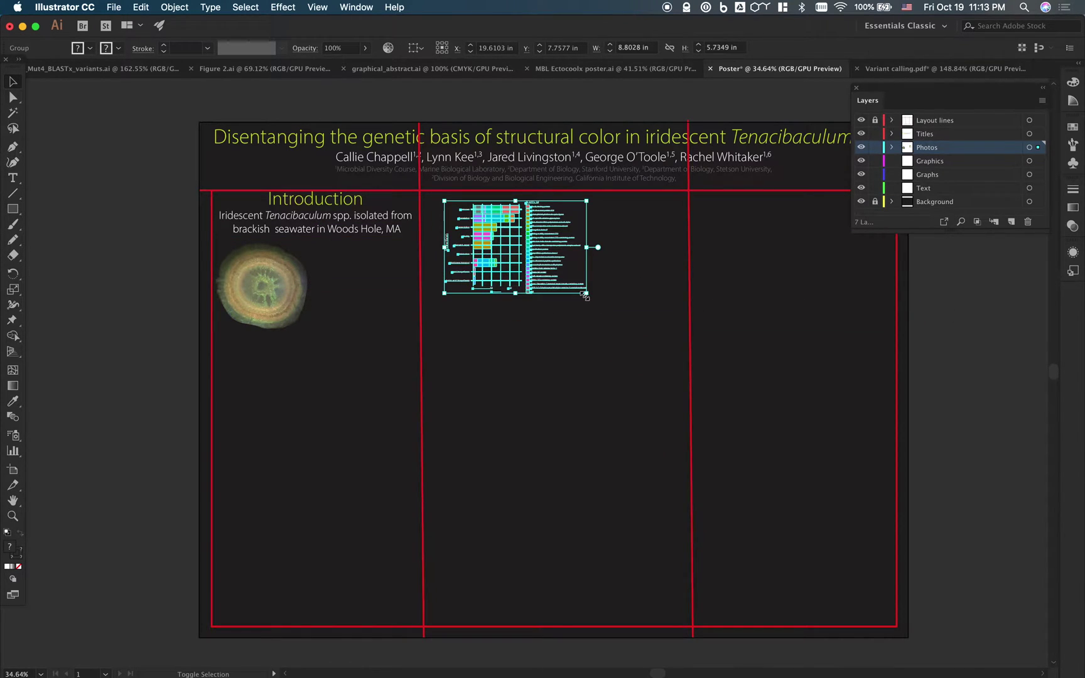
{"action": "key", "text": "super+z"}
{"action": "key", "text": "super+z"}
{"action": "key", "text": "super+z"}
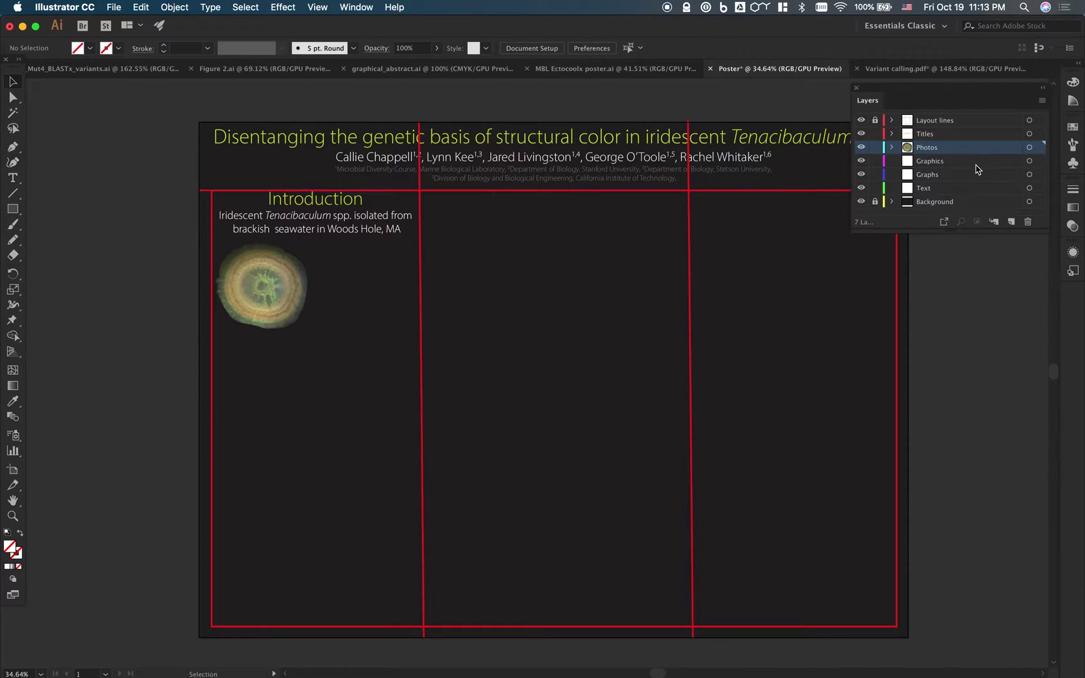
Paste the chart onto the Graphs layer and scale it down into the right-hand column.
{"action": "left_click", "coordinate": [976, 165]}
{"action": "left_click", "coordinate": [933, 179]}
{"action": "key", "text": "super+v"}
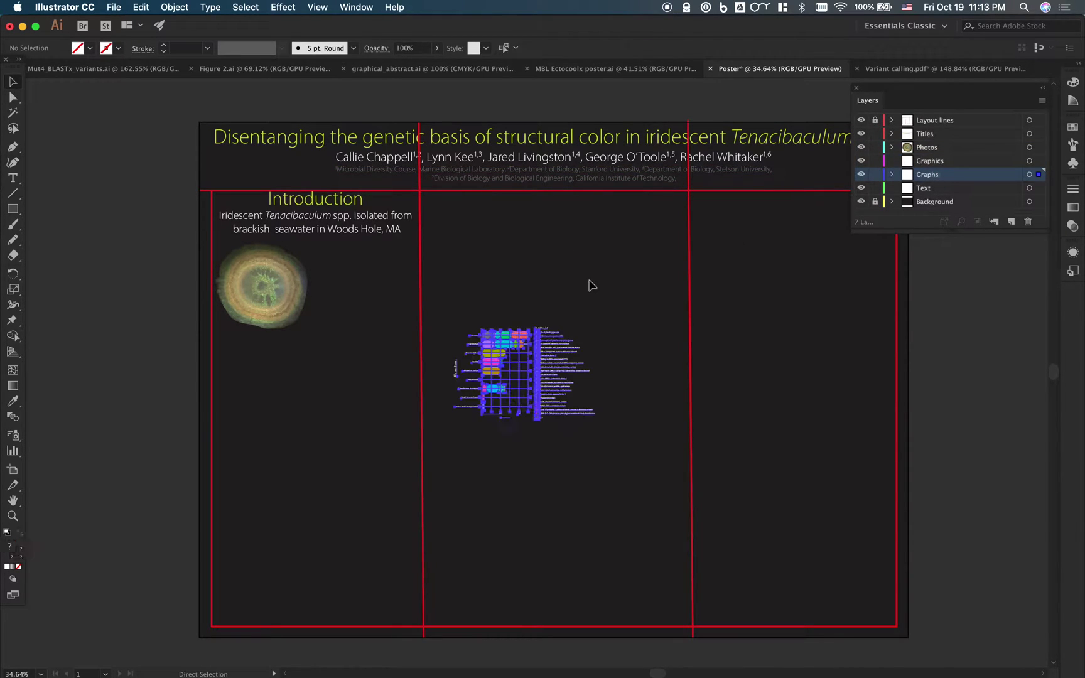
{"action": "left_click_drag", "start_coordinate": [586, 419], "coordinate": [663, 431]}
{"action": "left_click_drag", "start_coordinate": [609, 369], "coordinate": [811, 370]}
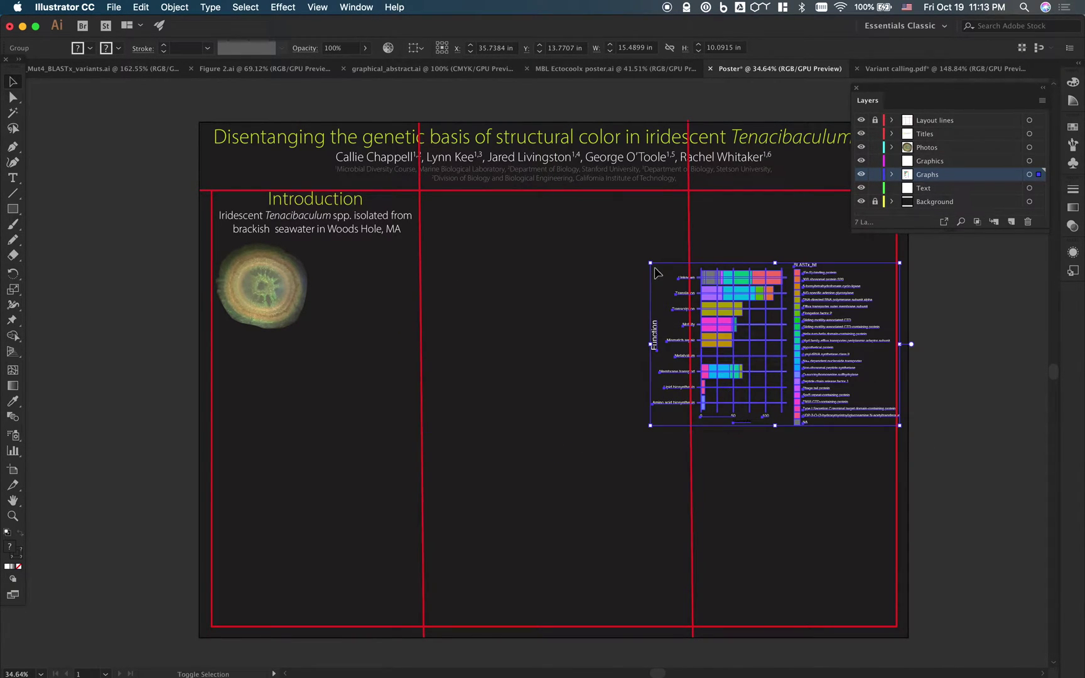
{"action": "left_click_drag", "start_coordinate": [651, 263], "coordinate": [691, 286]}
{"action": "left_click", "coordinate": [948, 68]}
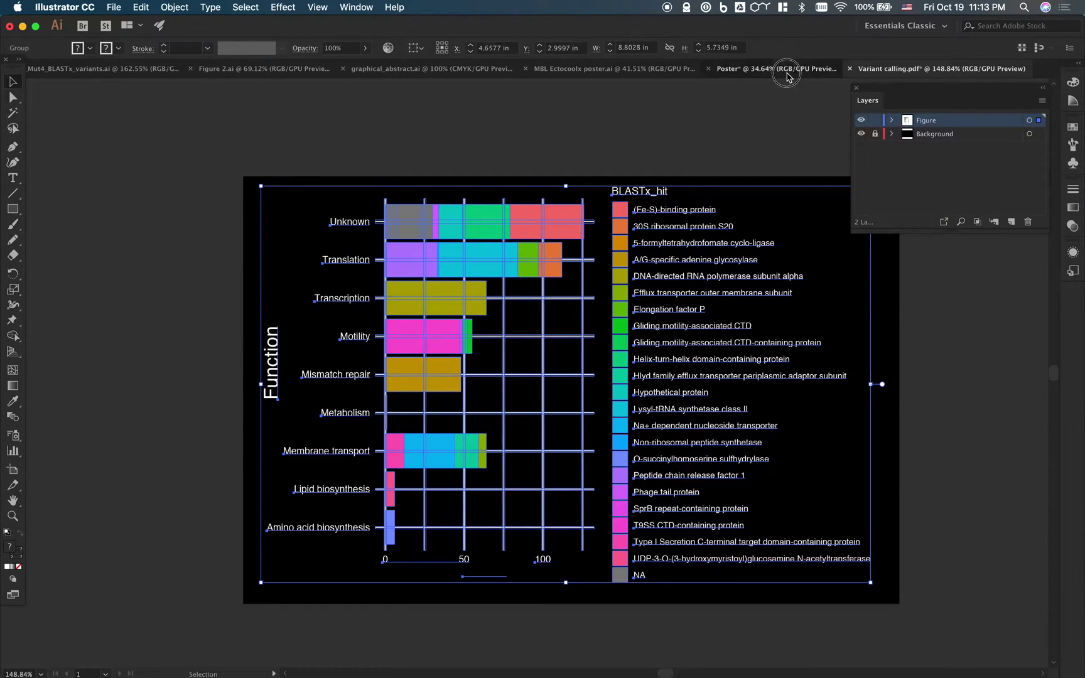
{"action": "left_click", "coordinate": [779, 69]}
{"action": "left_click", "coordinate": [771, 266]}
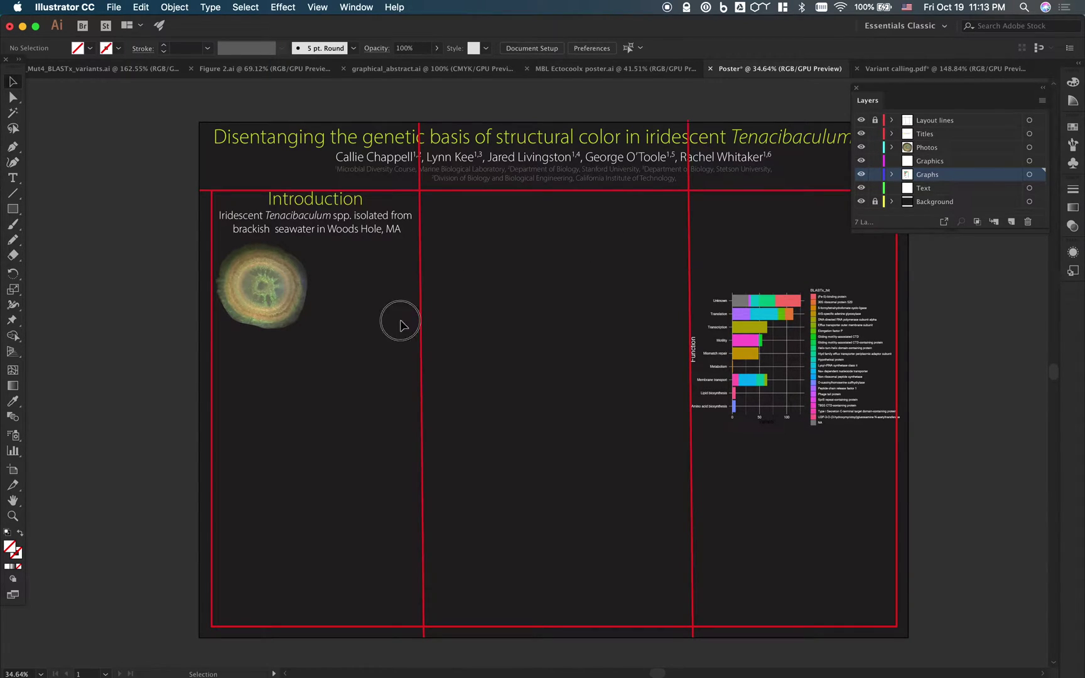
Inspect the empty area below the Introduction photo, then show all open windows.
{"action": "left_click", "coordinate": [302, 310]}
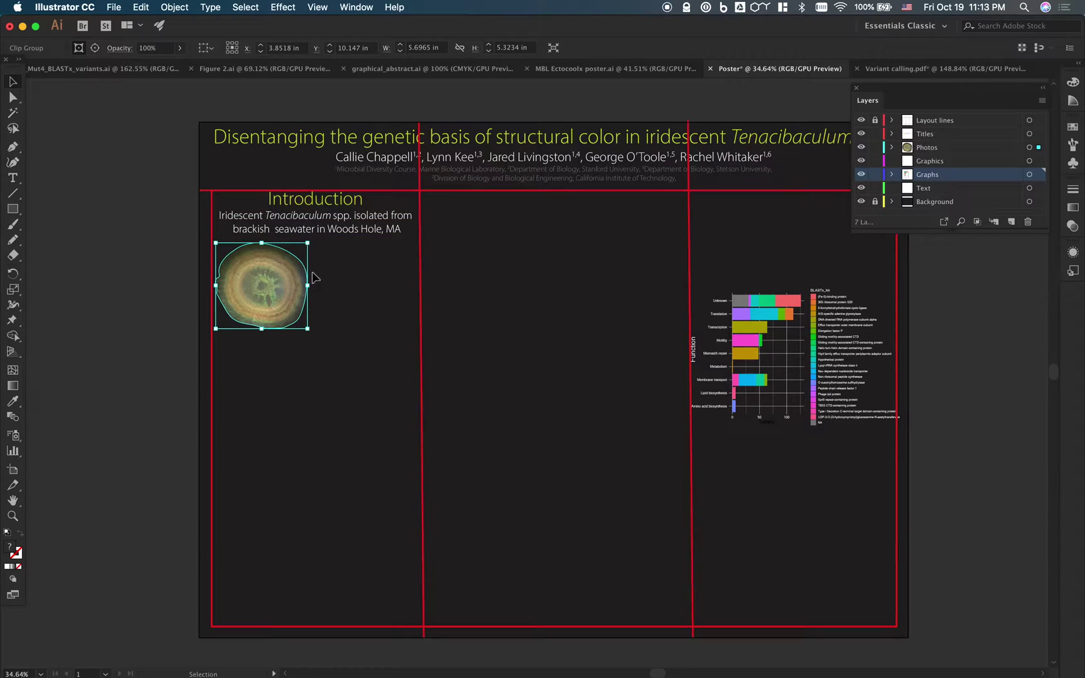
{"action": "left_click", "coordinate": [292, 378]}
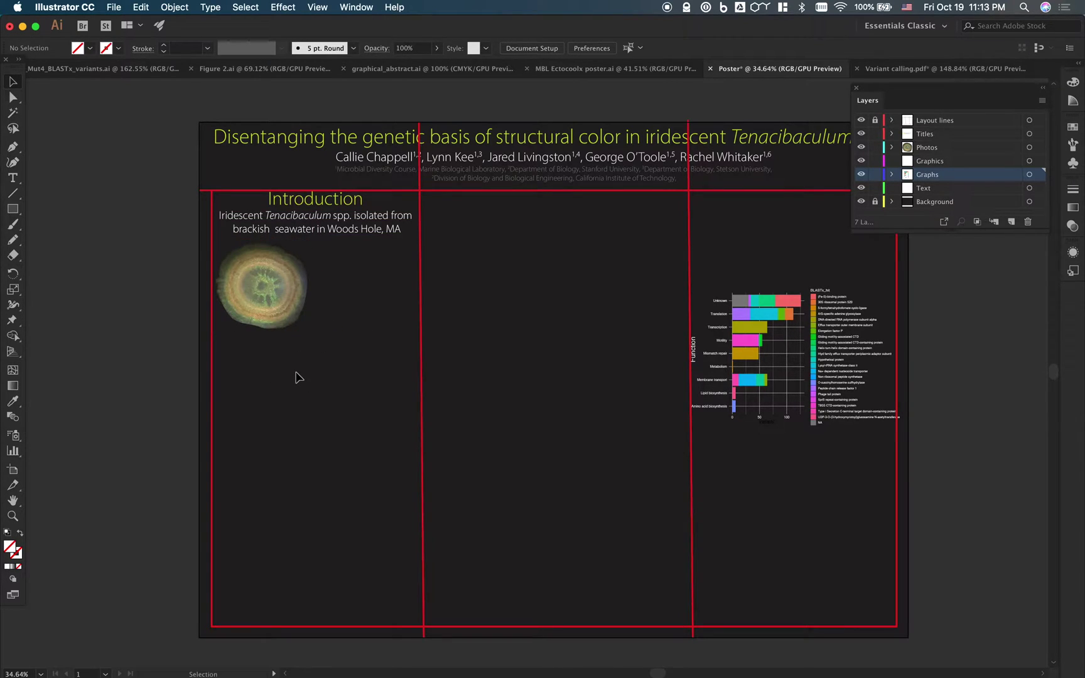
{"action": "scroll", "coordinate": [296, 376], "scroll_direction": "up", "scroll_amount": 3}
{"action": "scroll", "coordinate": [296, 377], "scroll_direction": "down", "scroll_amount": 5}
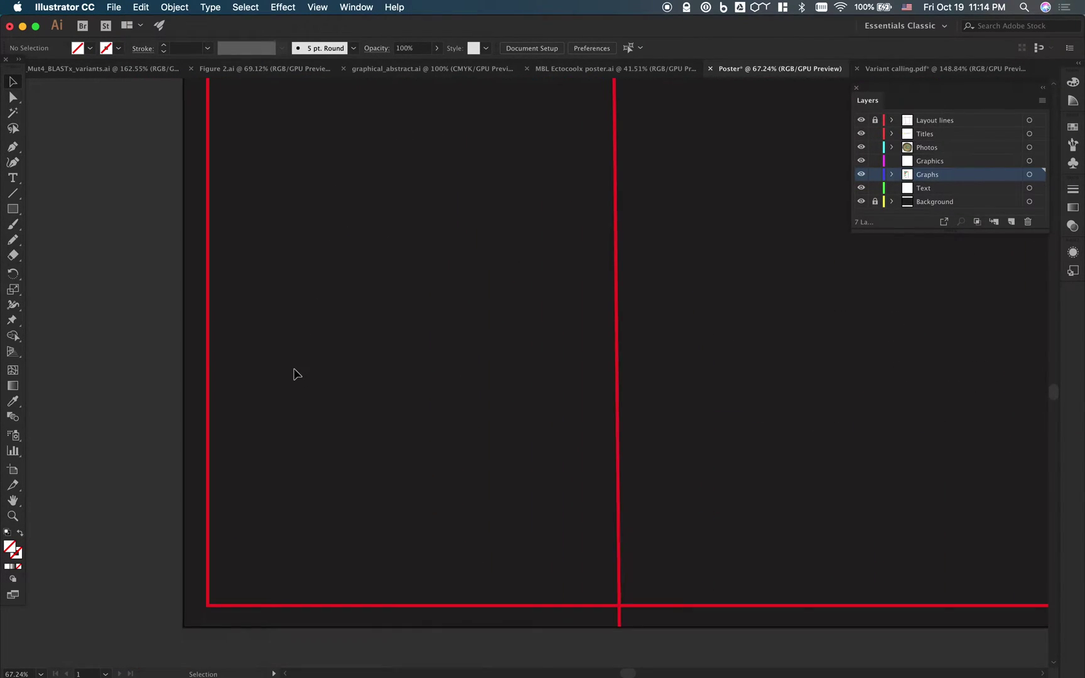
{"action": "scroll", "coordinate": [296, 374], "scroll_direction": "up", "scroll_amount": 3}
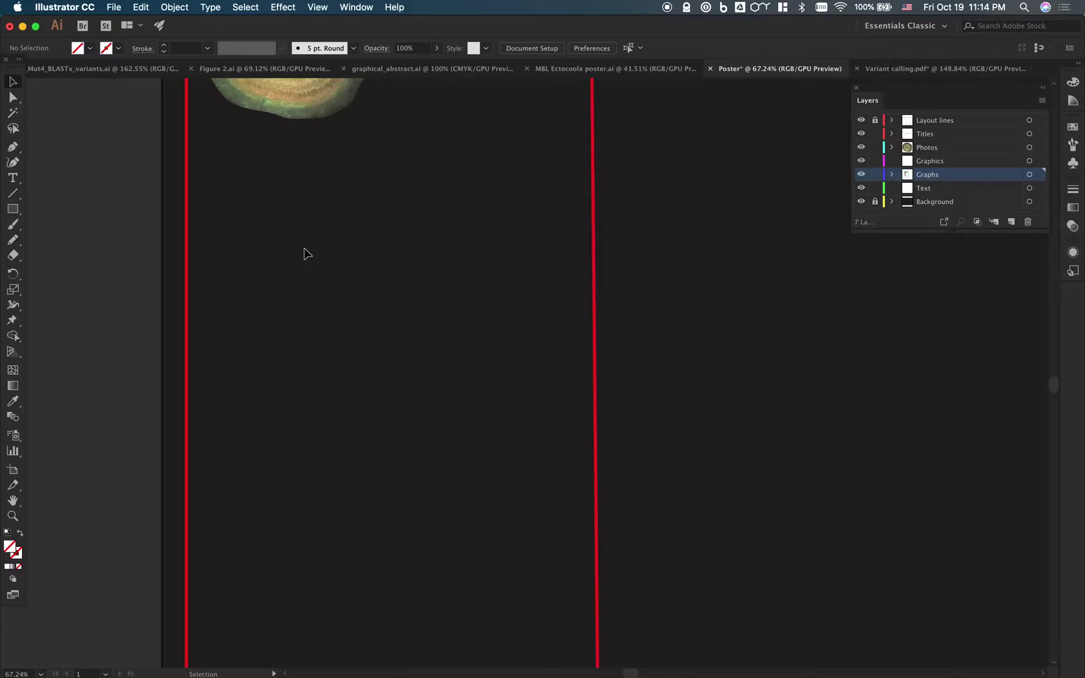
{"action": "key", "text": "ctrl+Up"}
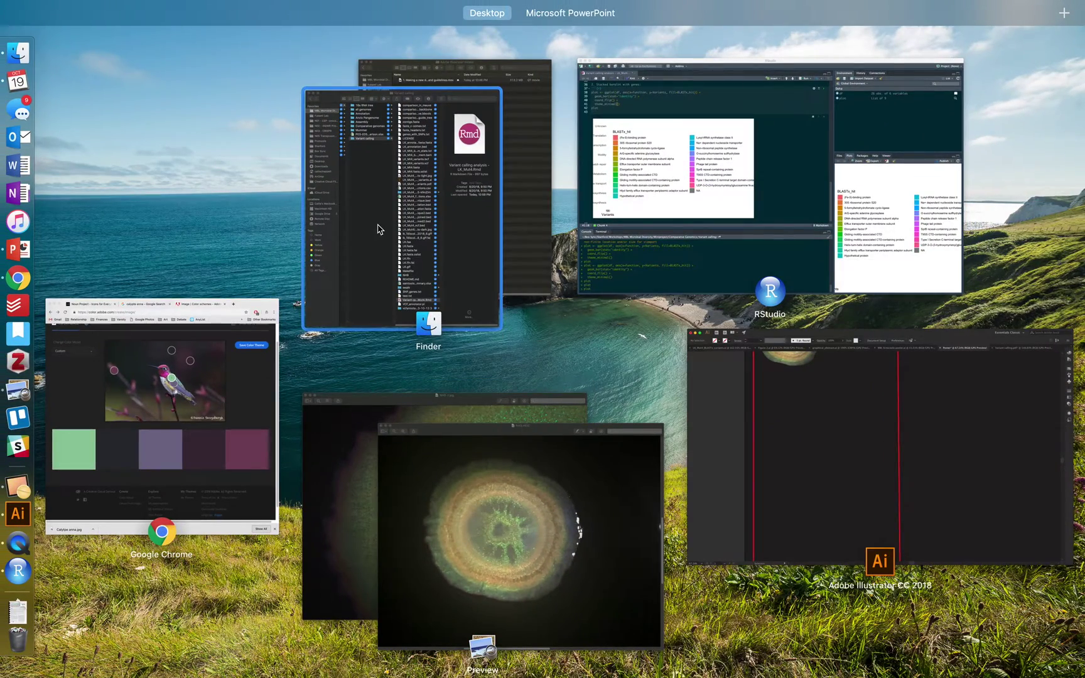
Open the .pptx talk from Finder's Miniproject Talk > Submitted folder in PowerPoint.
{"action": "left_click", "coordinate": [377, 229]}
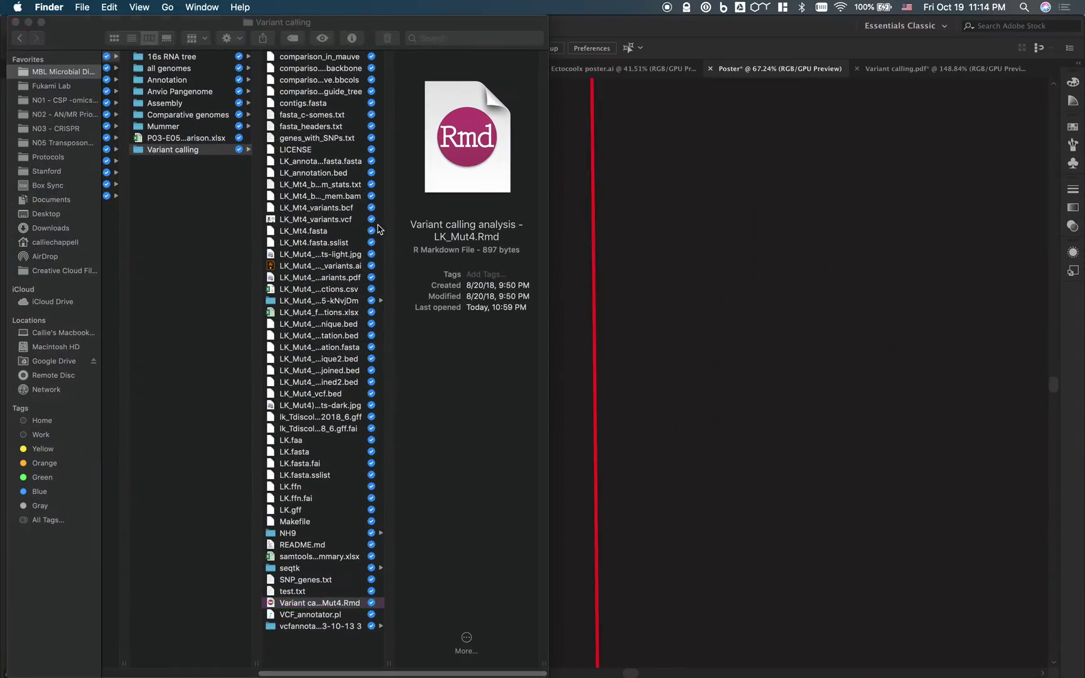
{"action": "scroll", "coordinate": [307, 244], "scroll_direction": "left", "scroll_amount": 5}
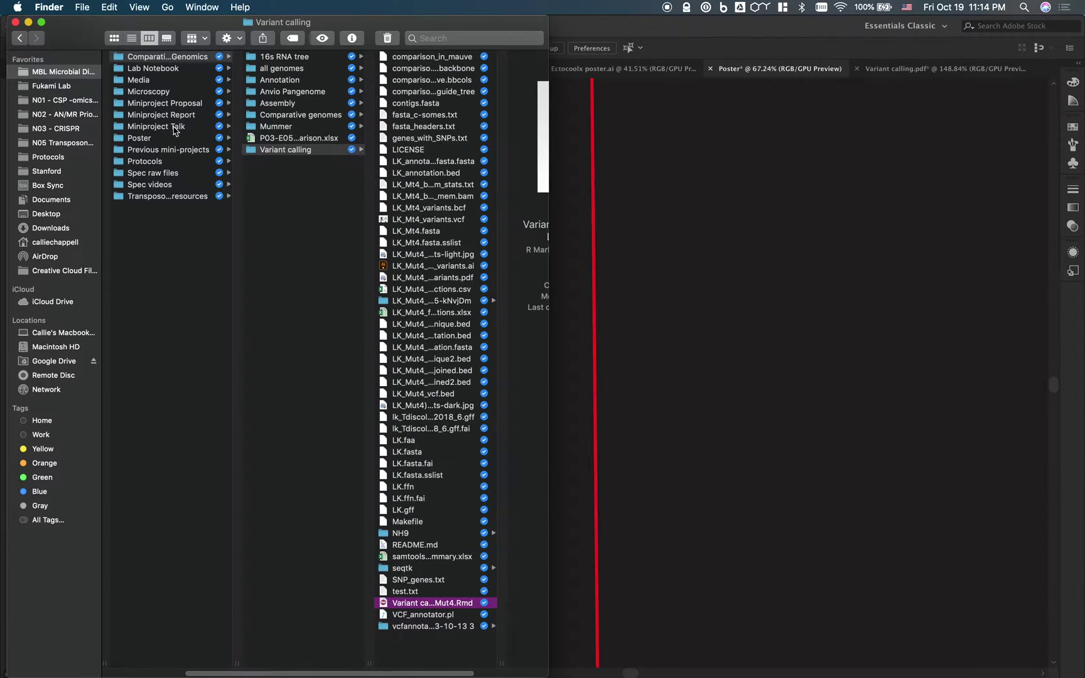
{"action": "left_click", "coordinate": [172, 126]}
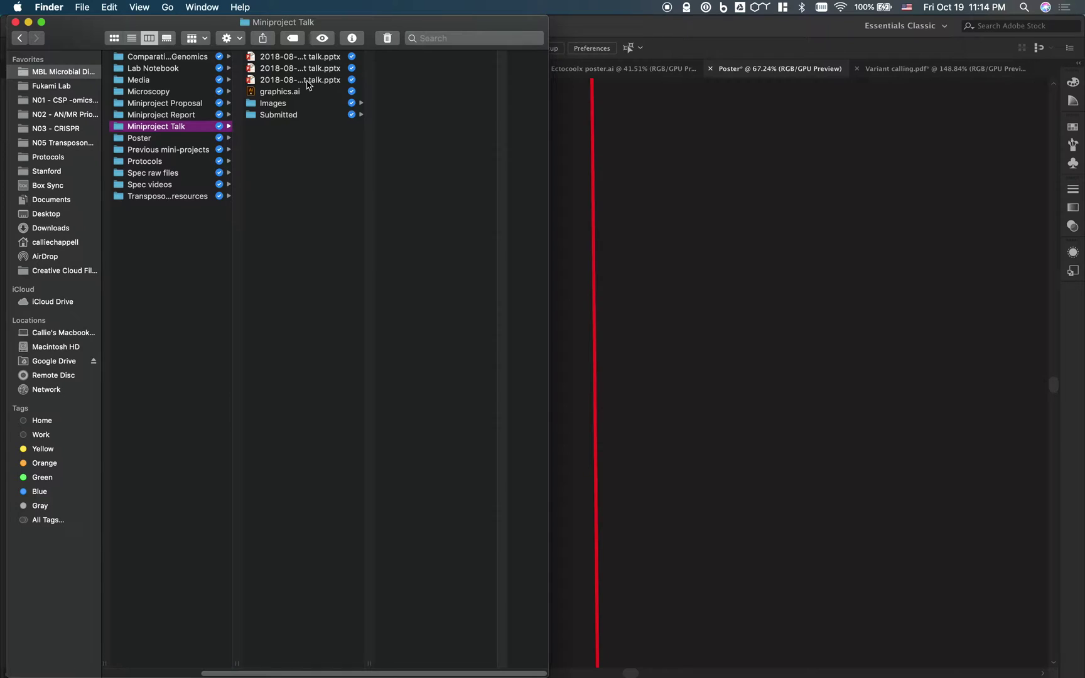
{"action": "left_click", "coordinate": [279, 116]}
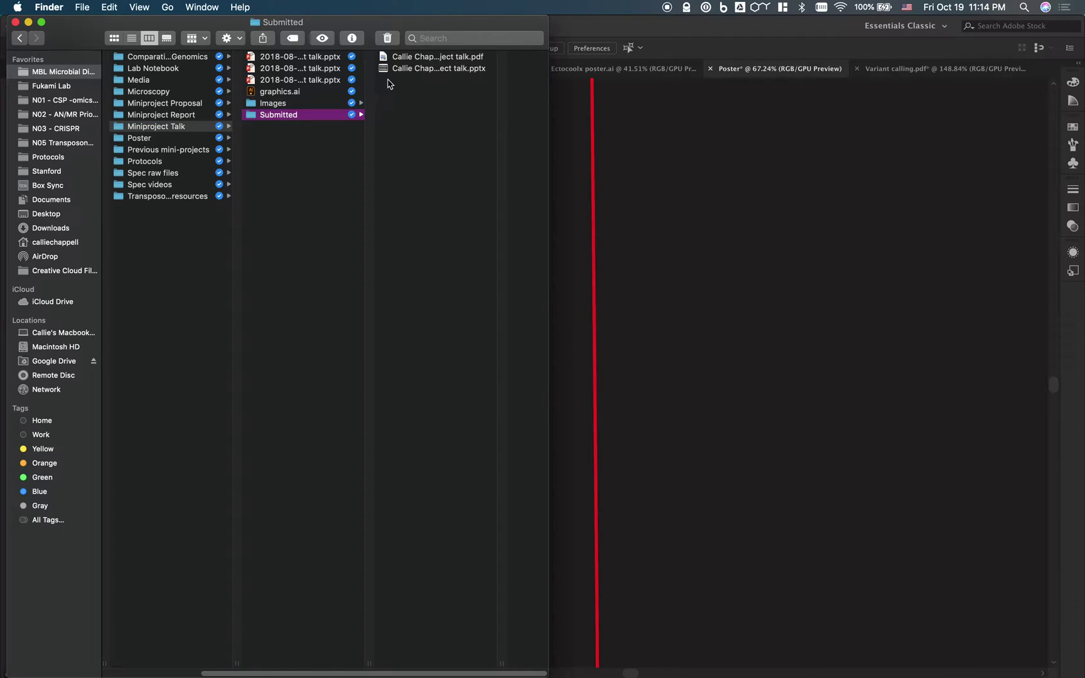
{"action": "left_click", "coordinate": [413, 69]}
{"action": "key", "text": "super+o"}
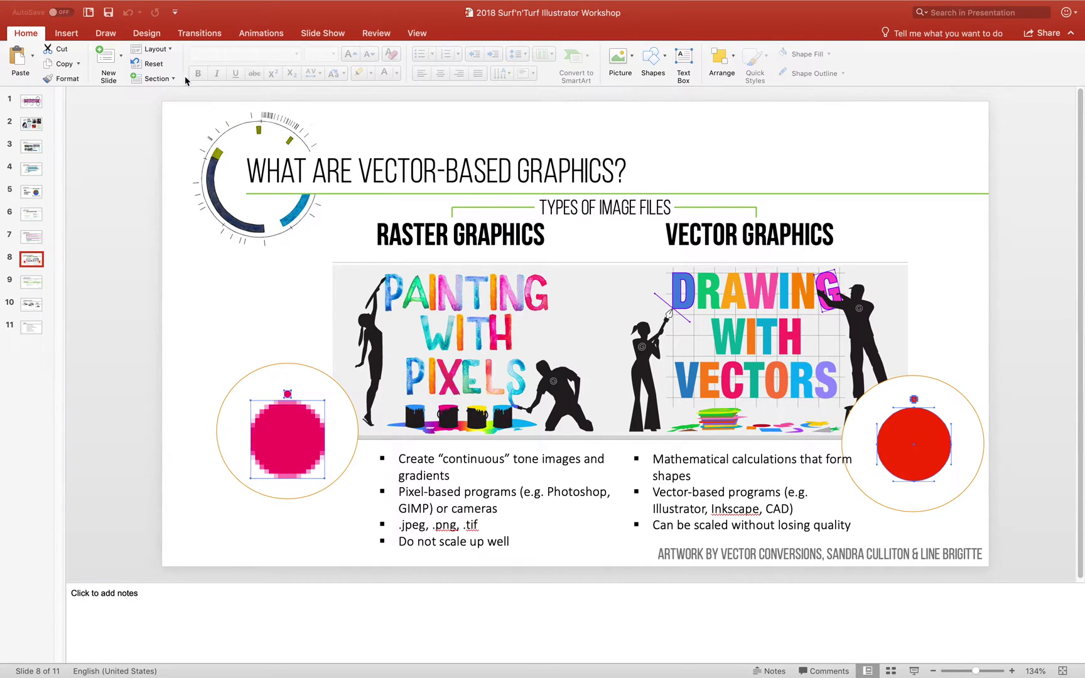
Reopen the submitted talk presentation from the Finder window.
{"action": "key", "text": "ctrl+Up"}
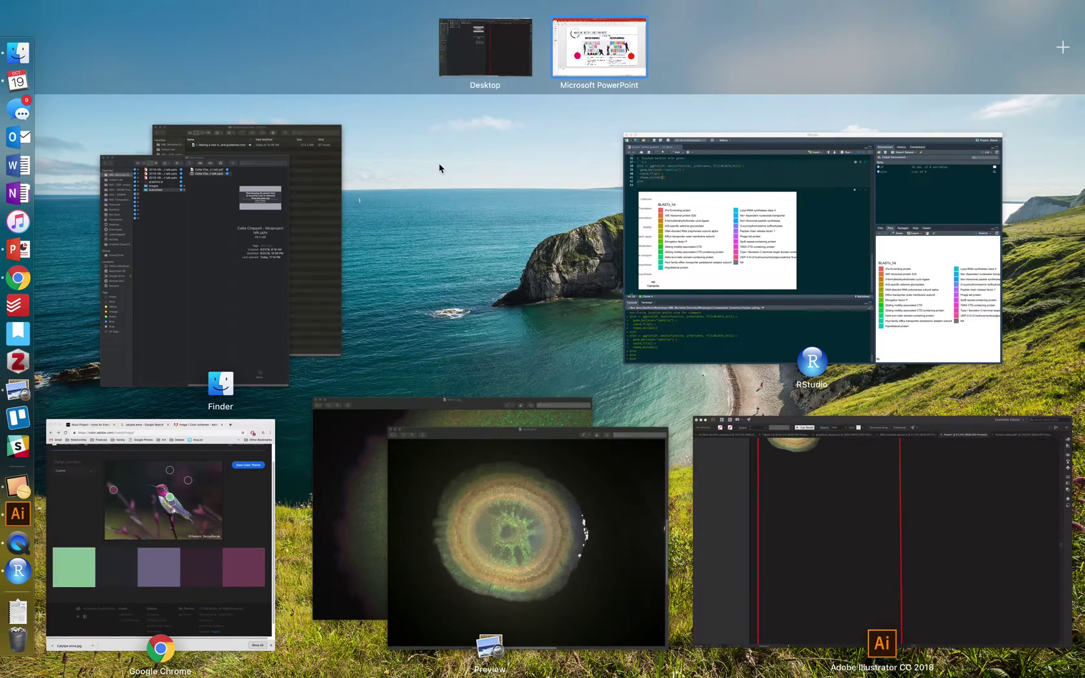
{"action": "left_click", "coordinate": [320, 257]}
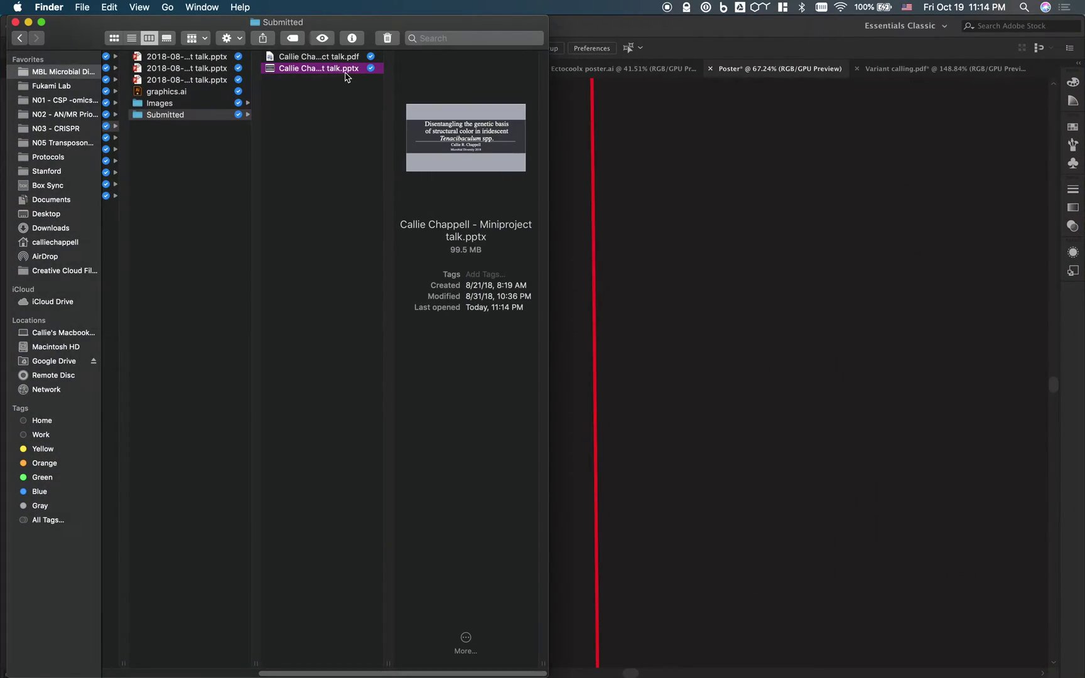
{"action": "double_click", "coordinate": [346, 69]}
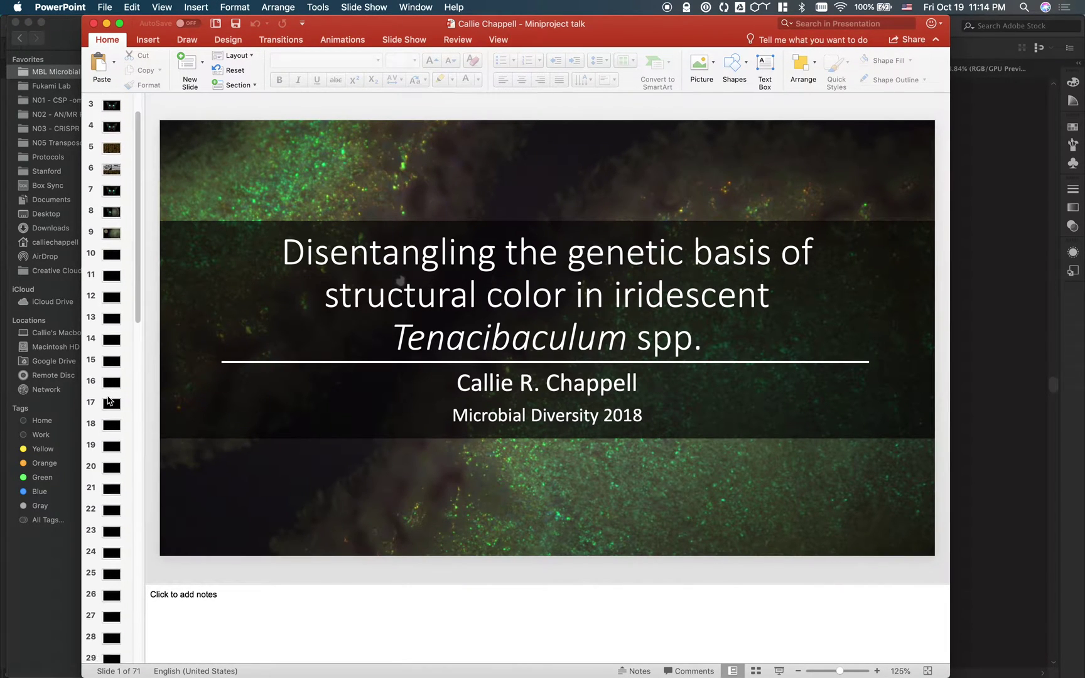
Go to slide 34, Chemical Mutagenesis, and snap PowerPoint to the left half of the screen.
{"action": "scroll", "coordinate": [114, 376], "scroll_direction": "down", "scroll_amount": 5}
{"action": "scroll", "coordinate": [116, 369], "scroll_direction": "down", "scroll_amount": 4}
{"action": "left_click", "coordinate": [110, 404]}
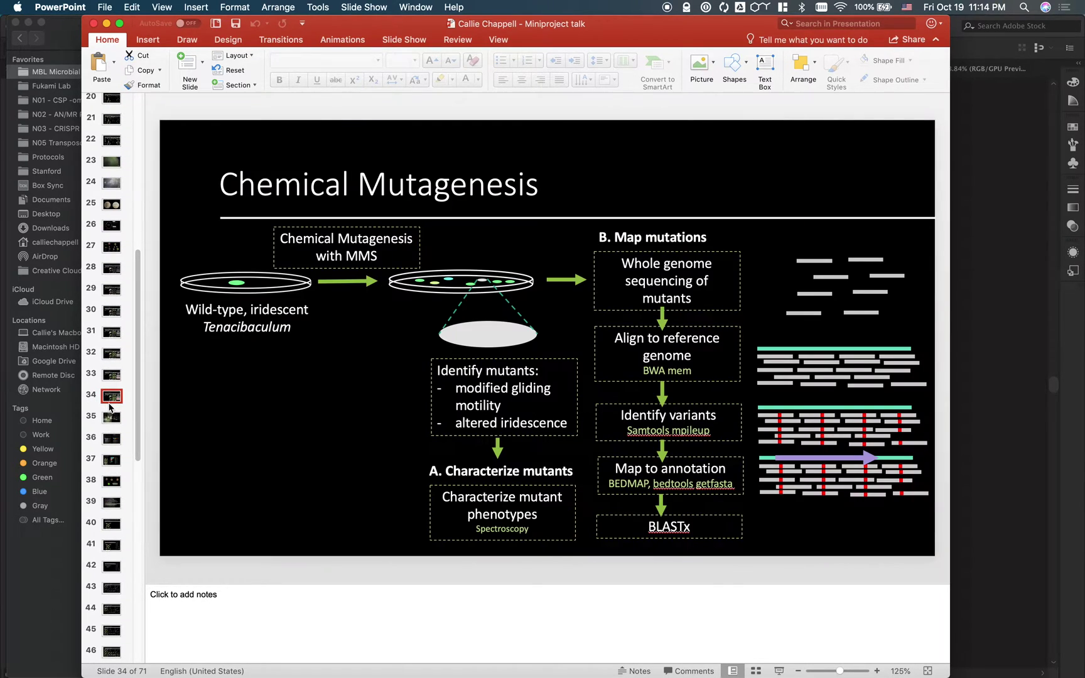
{"action": "scroll", "coordinate": [646, 255], "scroll_direction": "down", "scroll_amount": 1}
{"action": "scroll", "coordinate": [646, 254], "scroll_direction": "up", "scroll_amount": 1}
{"action": "key", "text": "ctrl+alt+Left"}
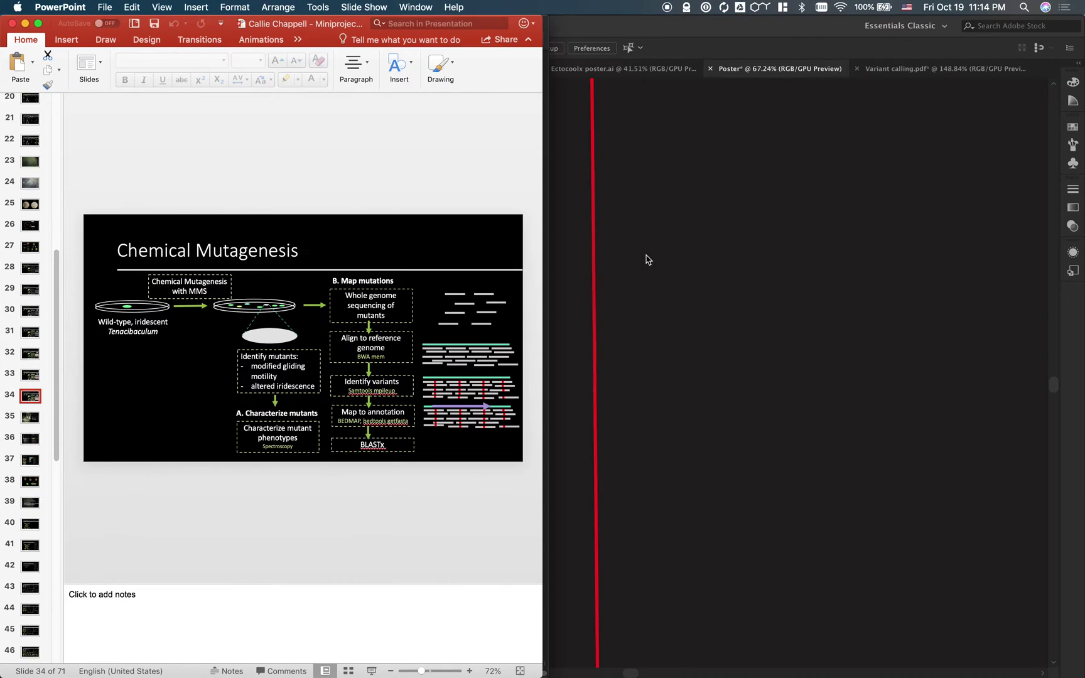
Snap the Illustrator poster window to the right half beside PowerPoint.
{"action": "left_click", "coordinate": [793, 362]}
{"action": "key", "text": "ctrl+alt+Left"}
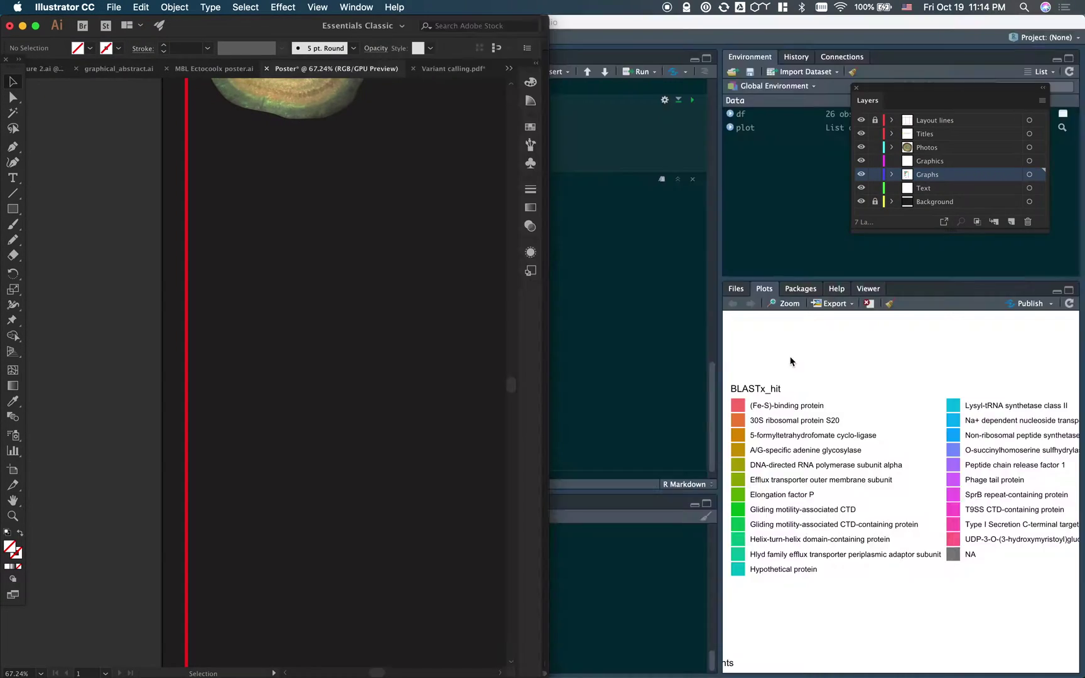
{"action": "key", "text": "ctrl+alt+Right"}
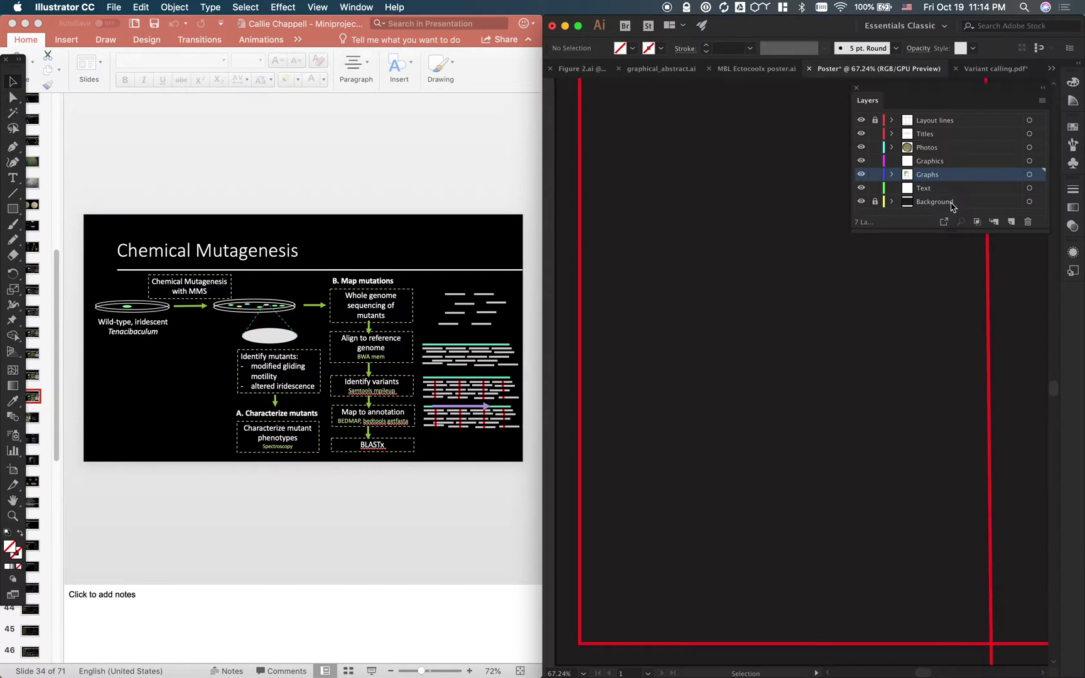
Make Graphics the target layer, move the Layers panel up, and maximize the poster window.
{"action": "left_click", "coordinate": [954, 165]}
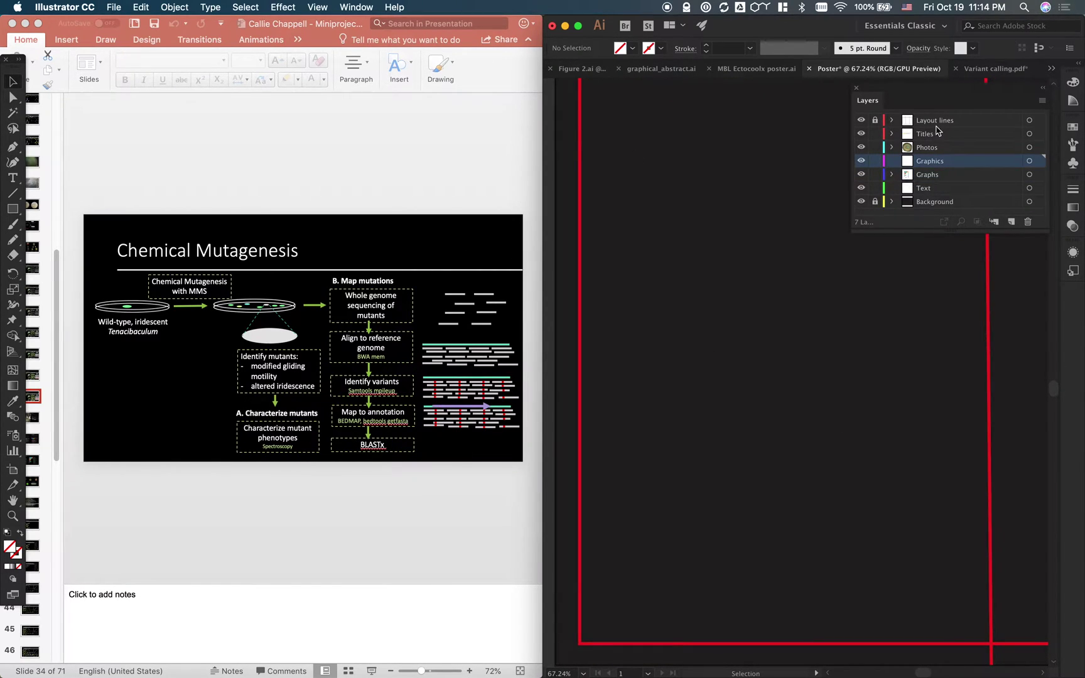
{"action": "left_click_drag", "start_coordinate": [953, 95], "coordinate": [916, 44]}
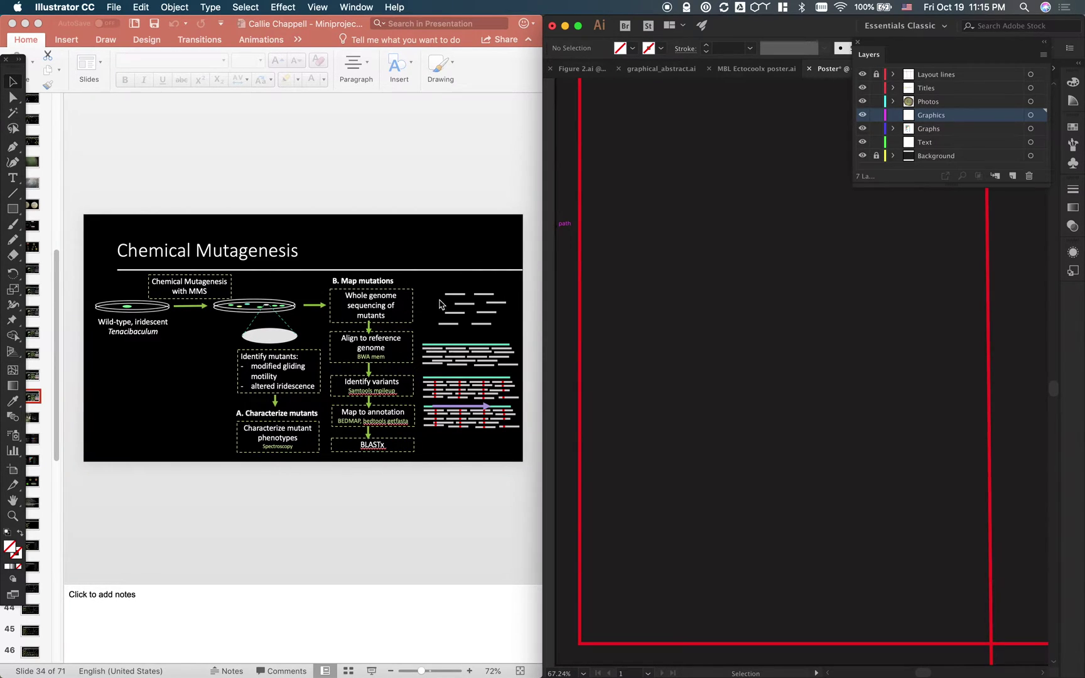
{"action": "left_click", "coordinate": [782, 323]}
{"action": "left_click", "coordinate": [578, 28]}
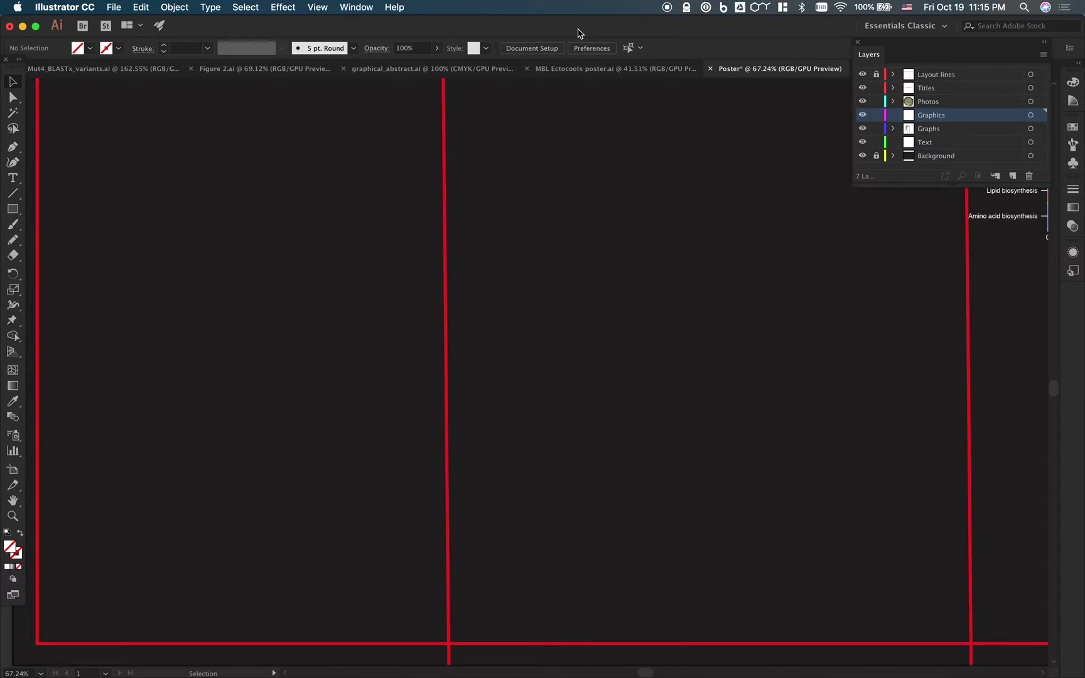
{"action": "scroll", "coordinate": [477, 267], "scroll_direction": "left", "scroll_amount": 5}
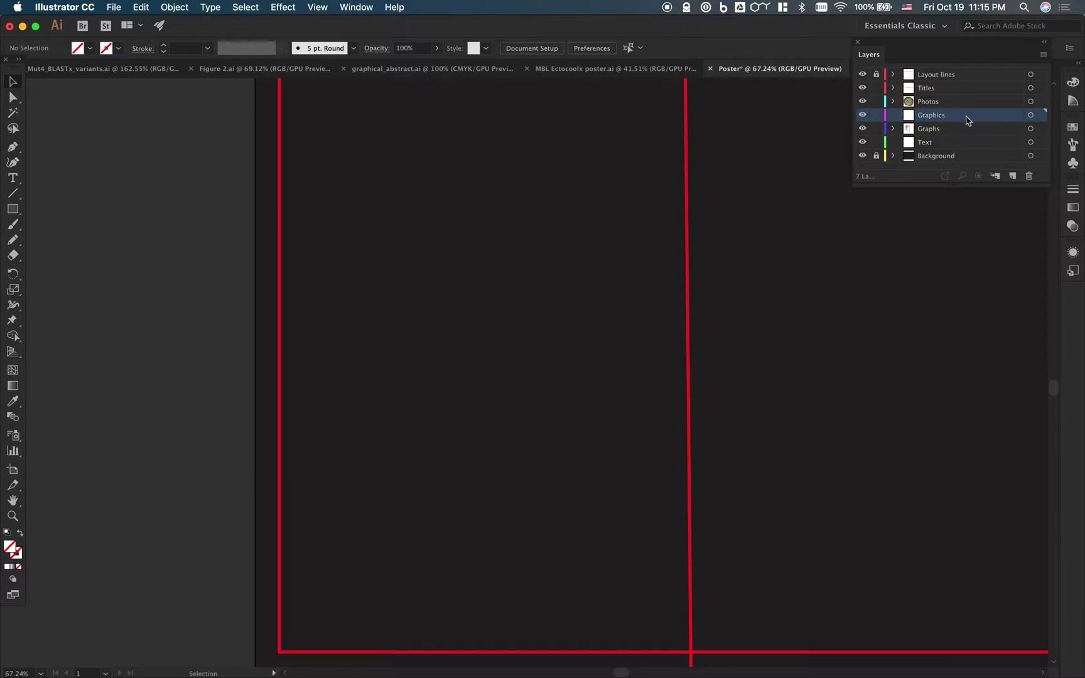
Create a text area at the top of the Introduction column with 30 pt font size.
{"action": "left_click", "coordinate": [19, 178]}
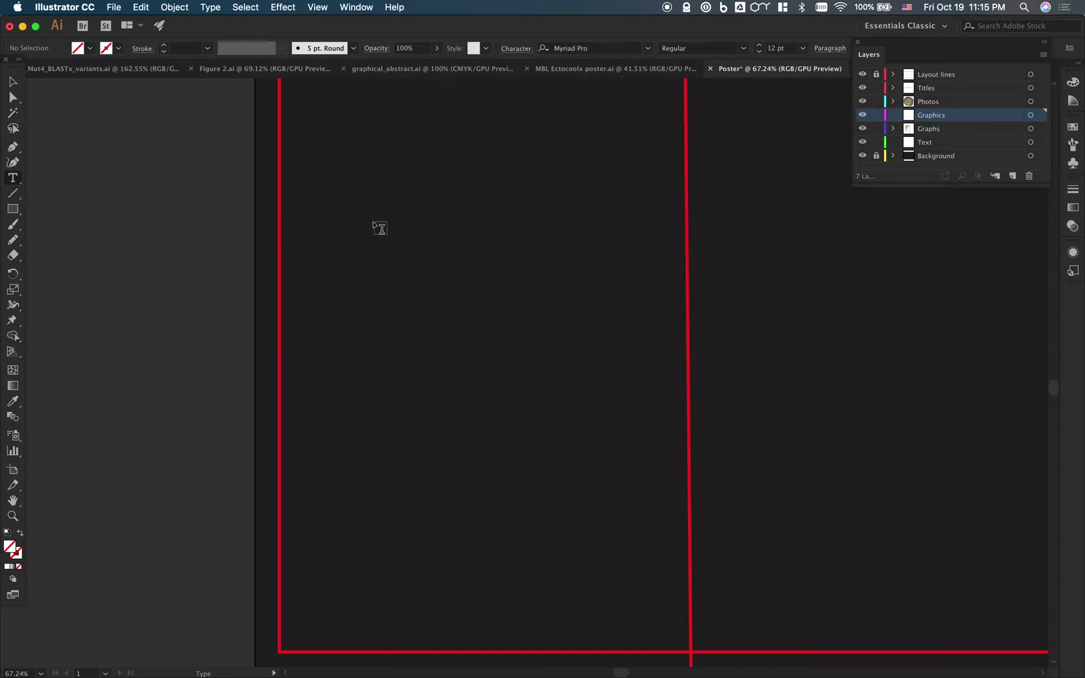
{"action": "left_click_drag", "start_coordinate": [324, 125], "coordinate": [660, 263]}
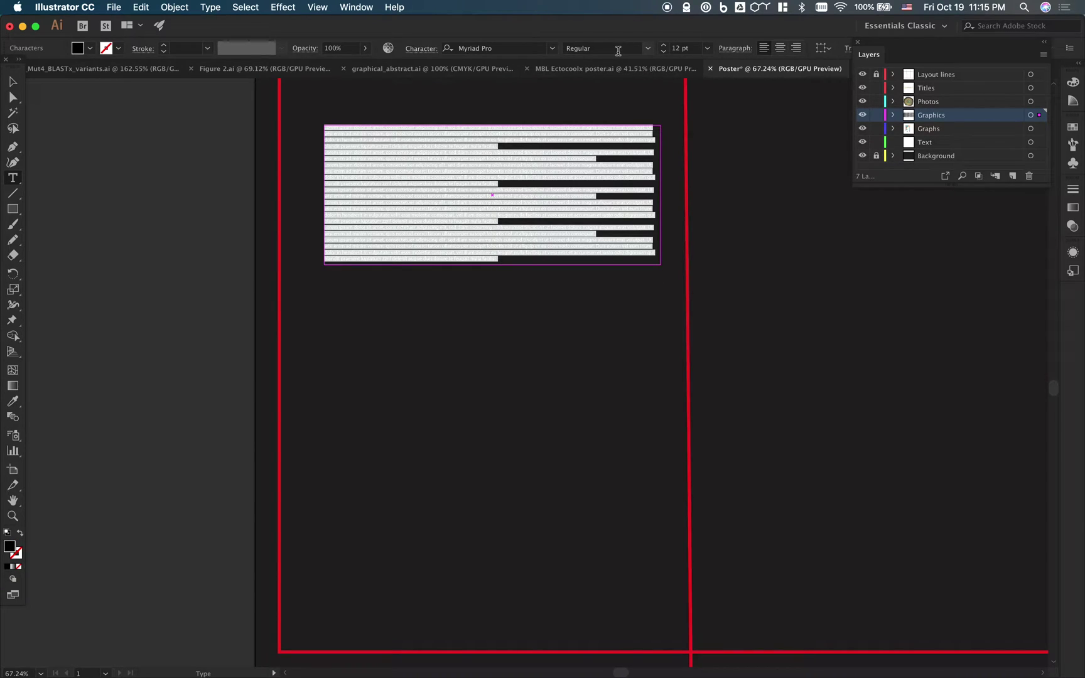
{"action": "left_click", "coordinate": [619, 48]}
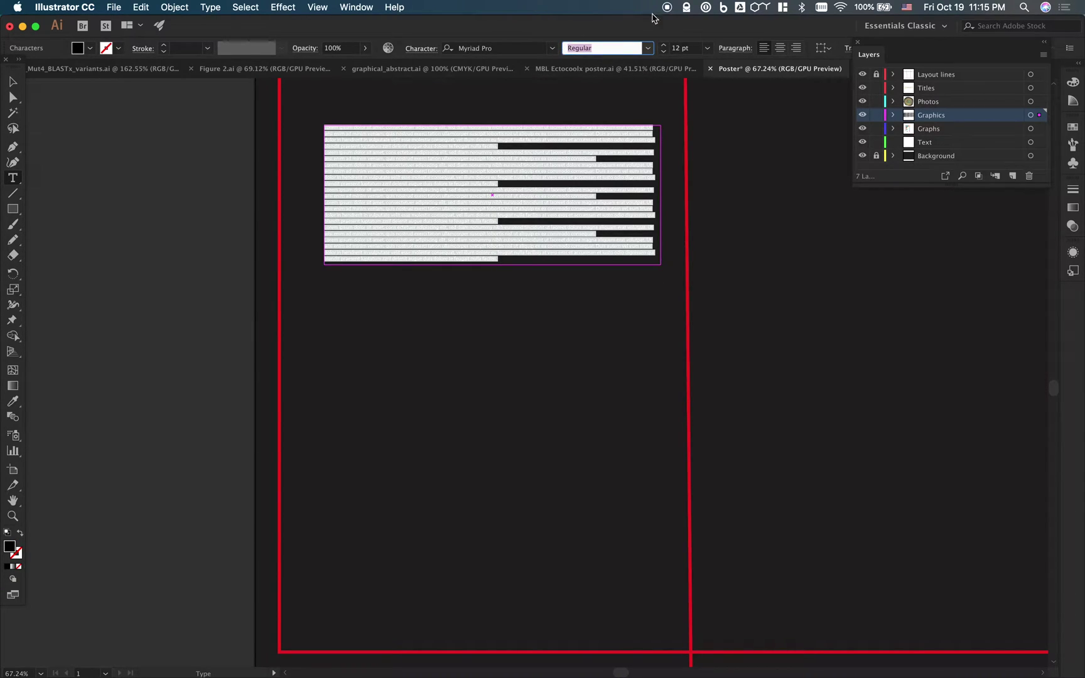
{"action": "double_click", "coordinate": [678, 48]}
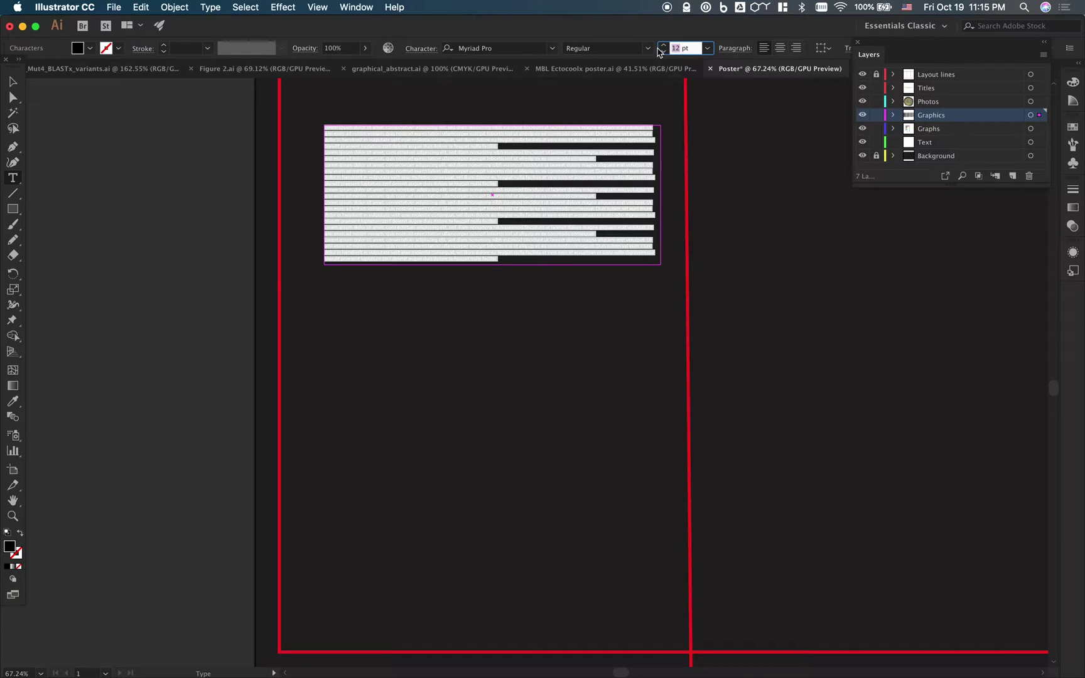
{"action": "type", "text": "30"}
{"action": "key", "text": "Return"}
Replace the placeholder with the title 'Whole genome sequencing of mutants', checking the reference slide.
{"action": "left_click", "coordinate": [532, 239]}
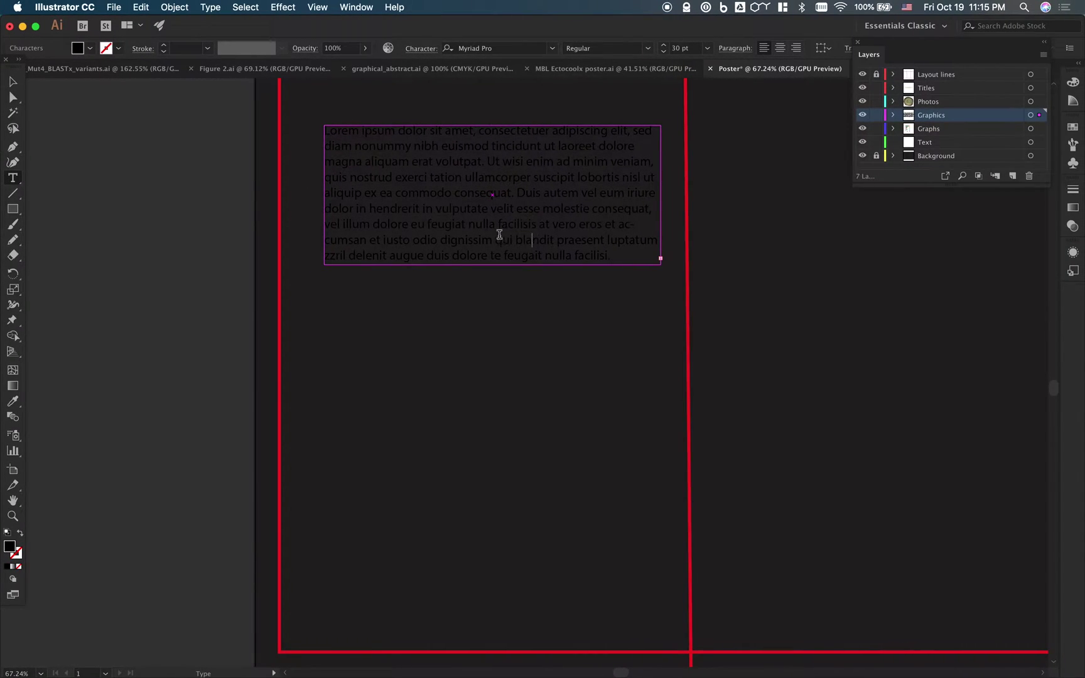
{"action": "key", "text": "super+a"}
{"action": "key", "text": "ctrl+Up"}
{"action": "left_click", "coordinate": [177, 508]}
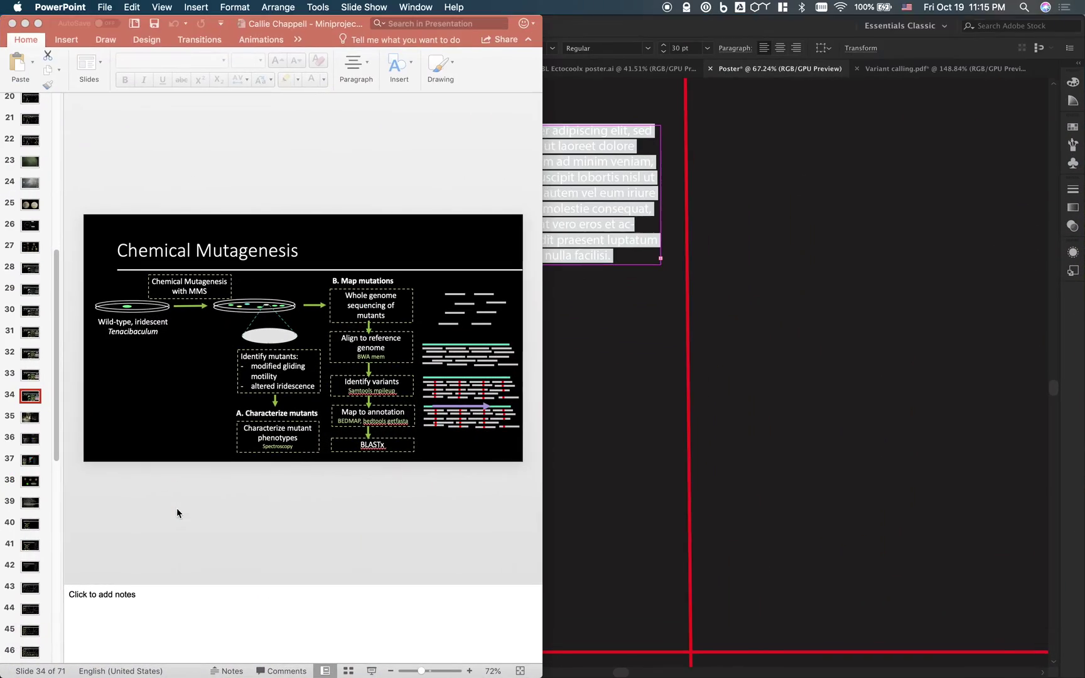
{"action": "key", "text": "super+Tab"}
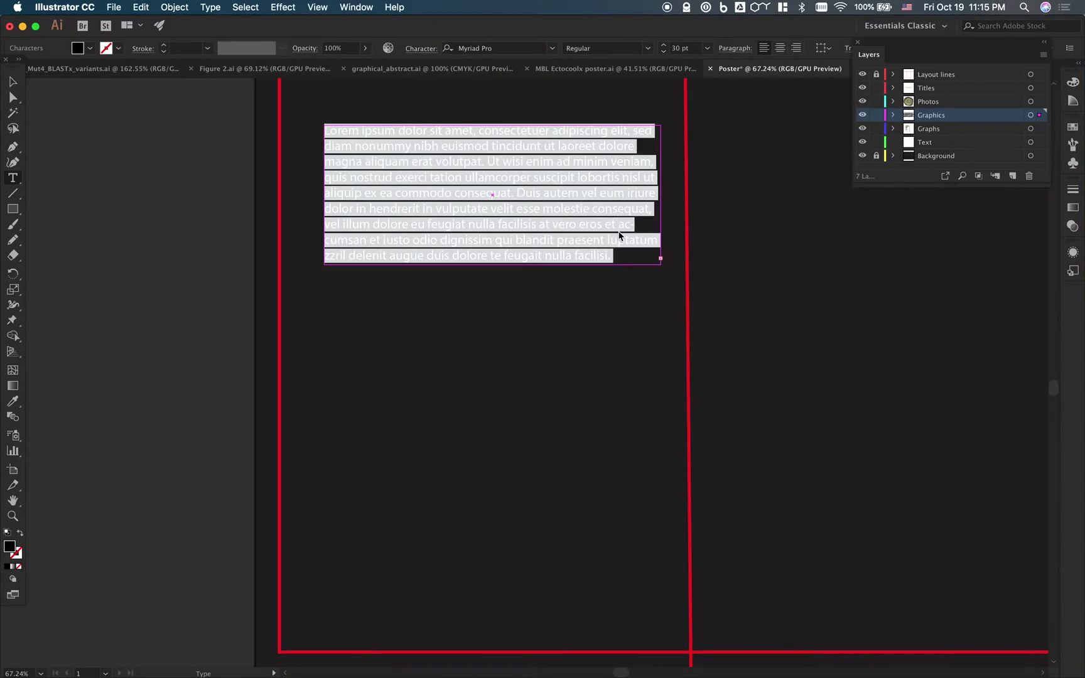
{"action": "key", "text": "super+v"}
{"action": "key", "text": "super+a"}
{"action": "type", "text": "Wh"}
{"action": "key", "text": "super+a"}
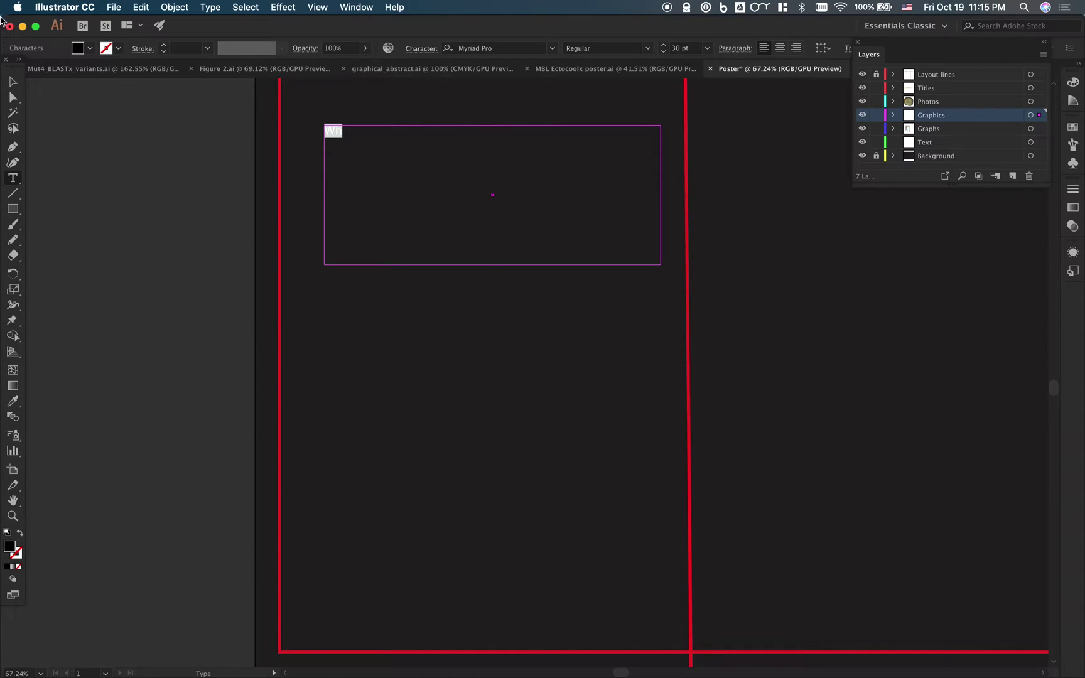
Make the title text white.
{"action": "left_click", "coordinate": [89, 47]}
{"action": "left_click", "coordinate": [27, 70]}
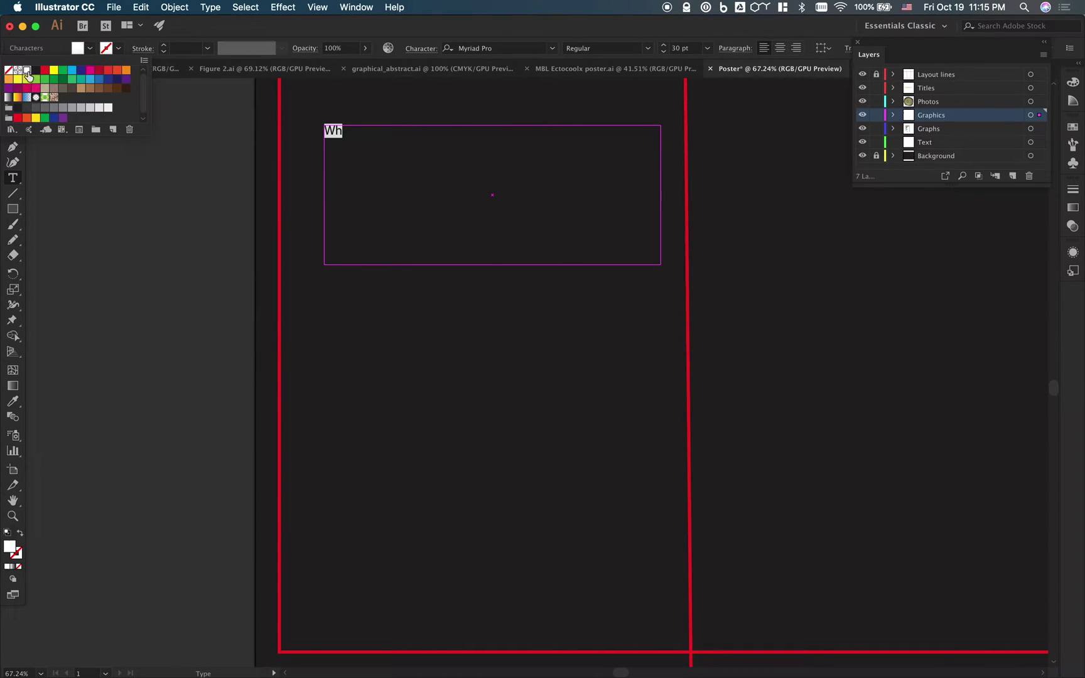
{"action": "left_click", "coordinate": [375, 161]}
{"action": "left_click", "coordinate": [342, 133]}
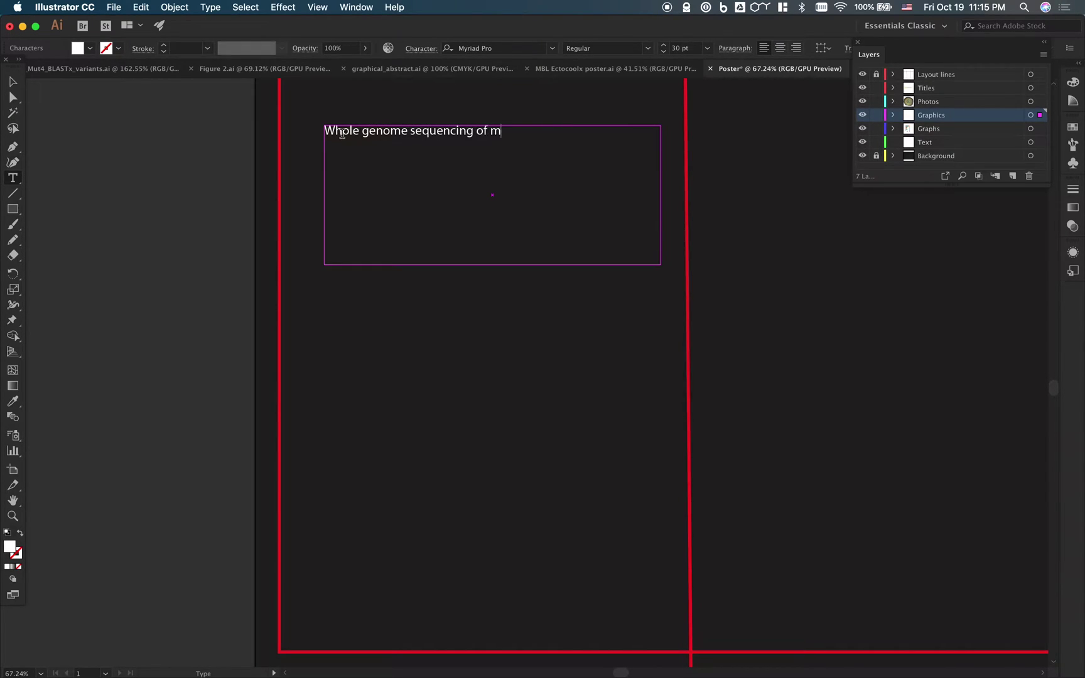
Enlarge the title to 42 pt and centre it within its text box.
{"action": "key", "text": "super+a"}
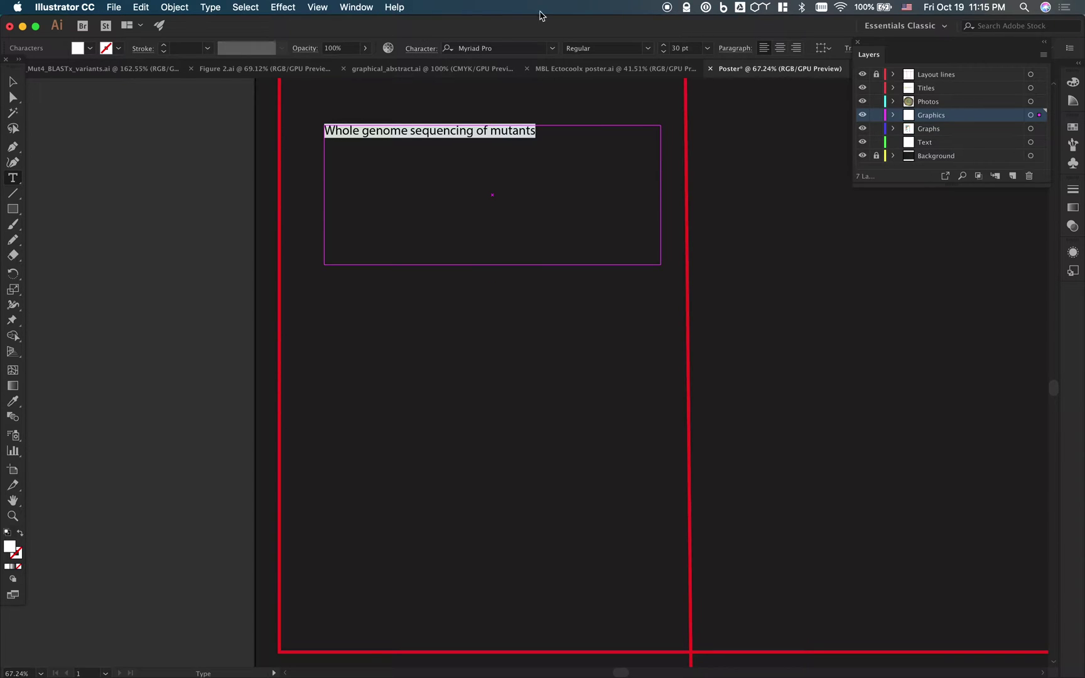
{"action": "left_click", "coordinate": [663, 45]}
{"action": "left_click", "coordinate": [663, 45]}
{"action": "left_click", "coordinate": [664, 45]}
{"action": "left_click", "coordinate": [664, 45]}
{"action": "left_click", "coordinate": [779, 48]}
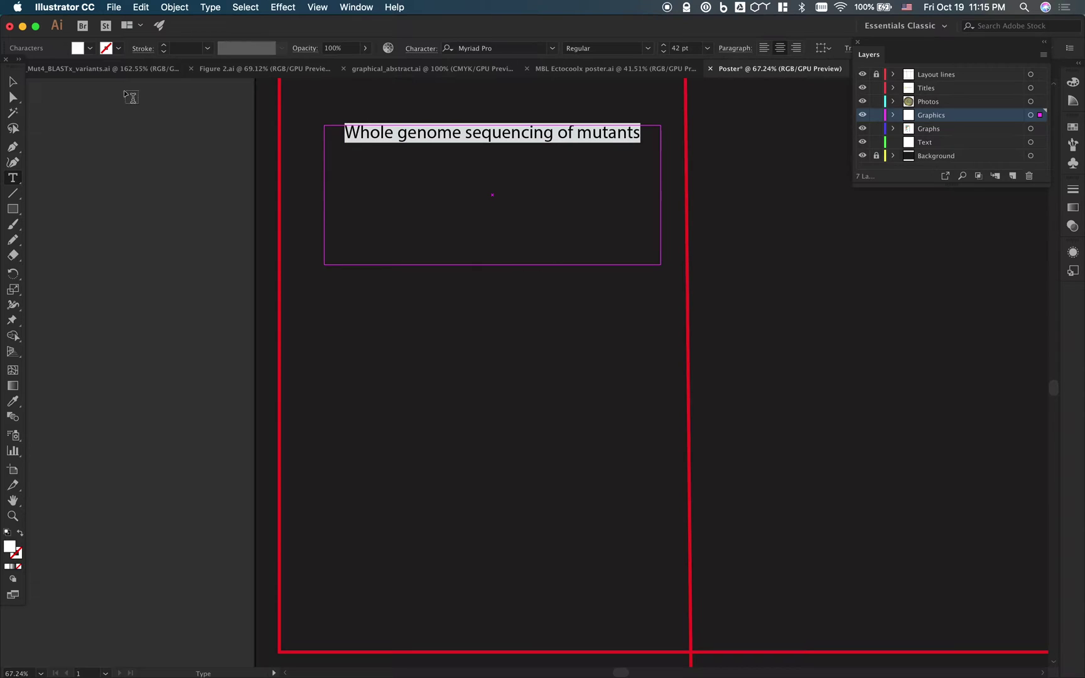
{"action": "left_click", "coordinate": [15, 82]}
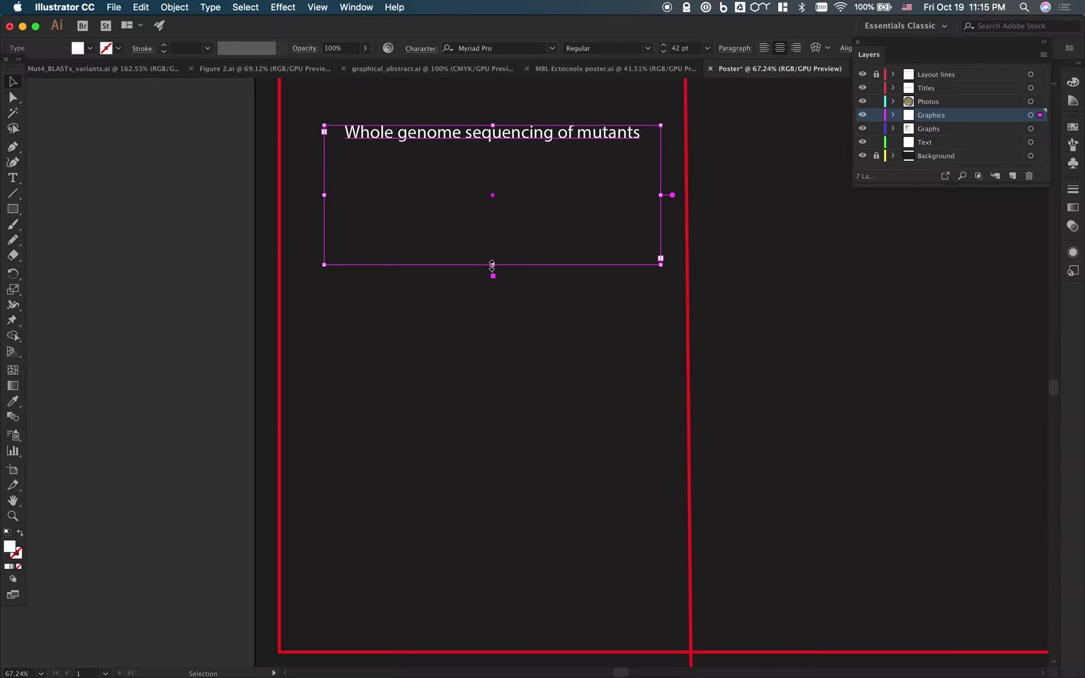
Shorten the title's text box and place a copy just below it.
{"action": "left_click_drag", "start_coordinate": [491, 265], "coordinate": [492, 147]}
{"action": "key", "text": "super+c"}
{"action": "key", "text": "super+v"}
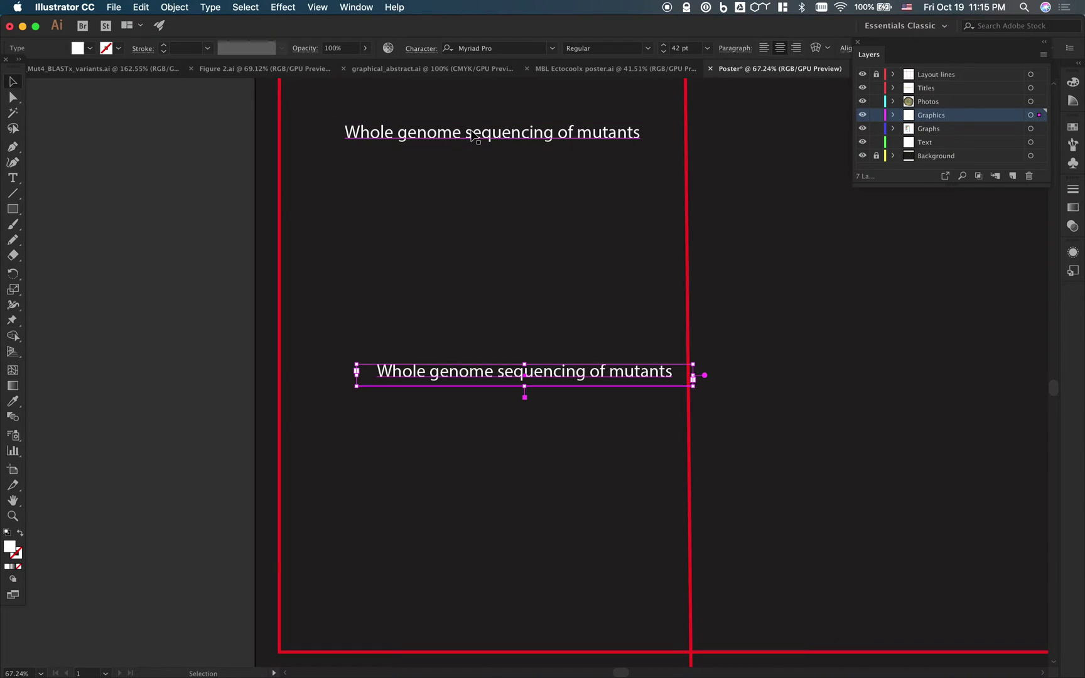
{"action": "left_click_drag", "start_coordinate": [459, 377], "coordinate": [431, 210]}
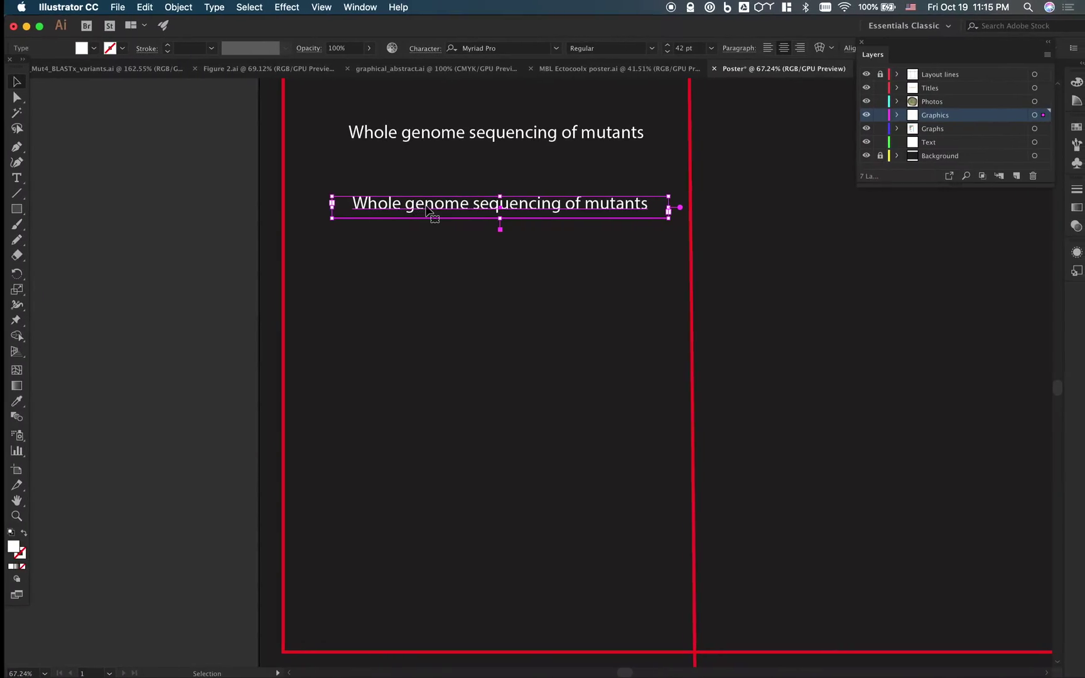
Retype the copy as 'Align to reference genome', checking the reference flowchart slide.
{"action": "key", "text": "ctrl+Up"}
{"action": "left_click", "coordinate": [182, 514]}
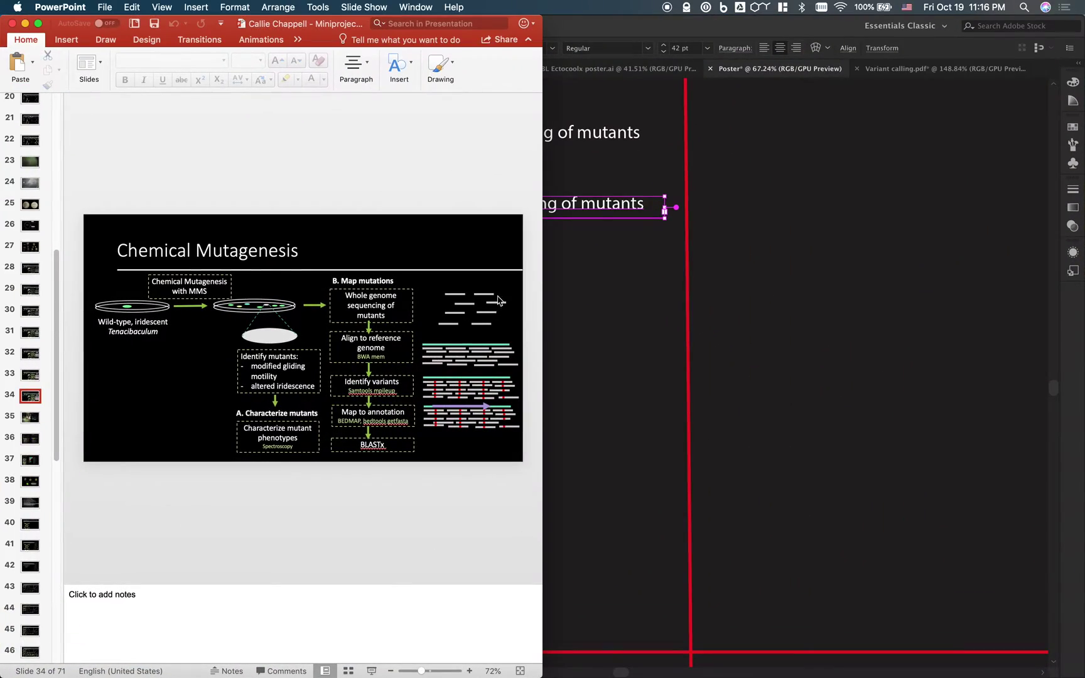
{"action": "left_click", "coordinate": [614, 211]}
{"action": "double_click", "coordinate": [613, 211]}
{"action": "key", "text": "super+a"}
{"action": "type", "text": "ZAli"}
{"action": "key", "text": "BackSpace"}
{"action": "key", "text": "BackSpace"}
{"action": "key", "text": "BackSpace"}
{"action": "key", "text": "BackSpace"}
{"action": "type", "text": "Algin"}
{"action": "key", "text": "BackSpace"}
{"action": "key", "text": "BackSpace"}
{"action": "key", "text": "BackSpace"}
{"action": "key", "text": "BackSpace"}
{"action": "type", "text": "ign to"}
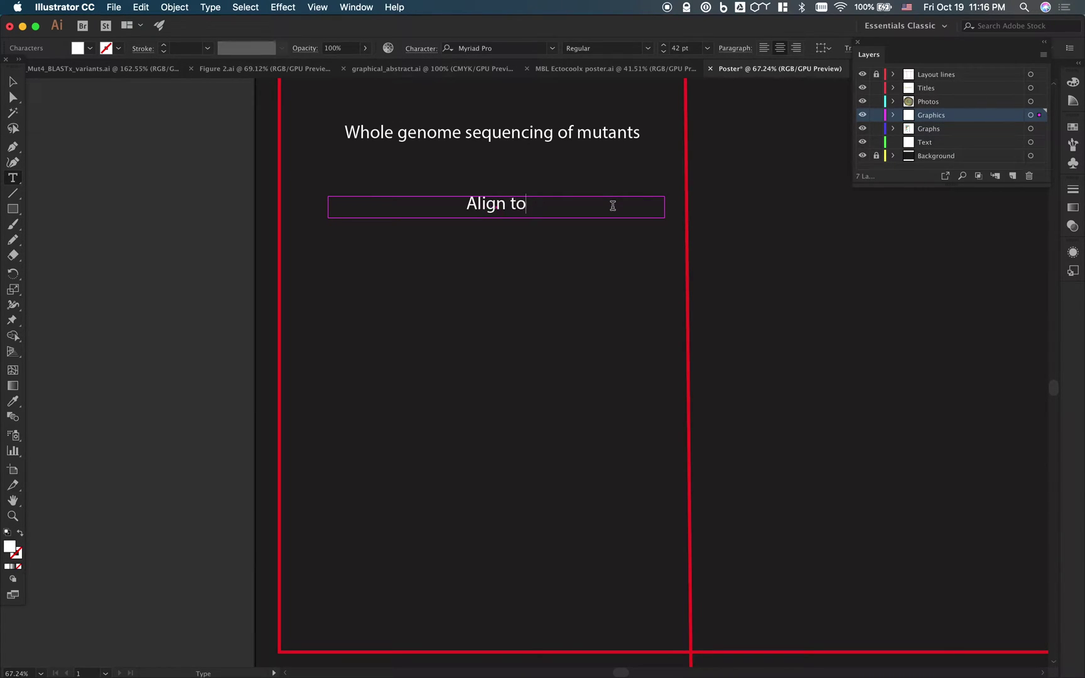
{"action": "type", "text": " reference genome"}
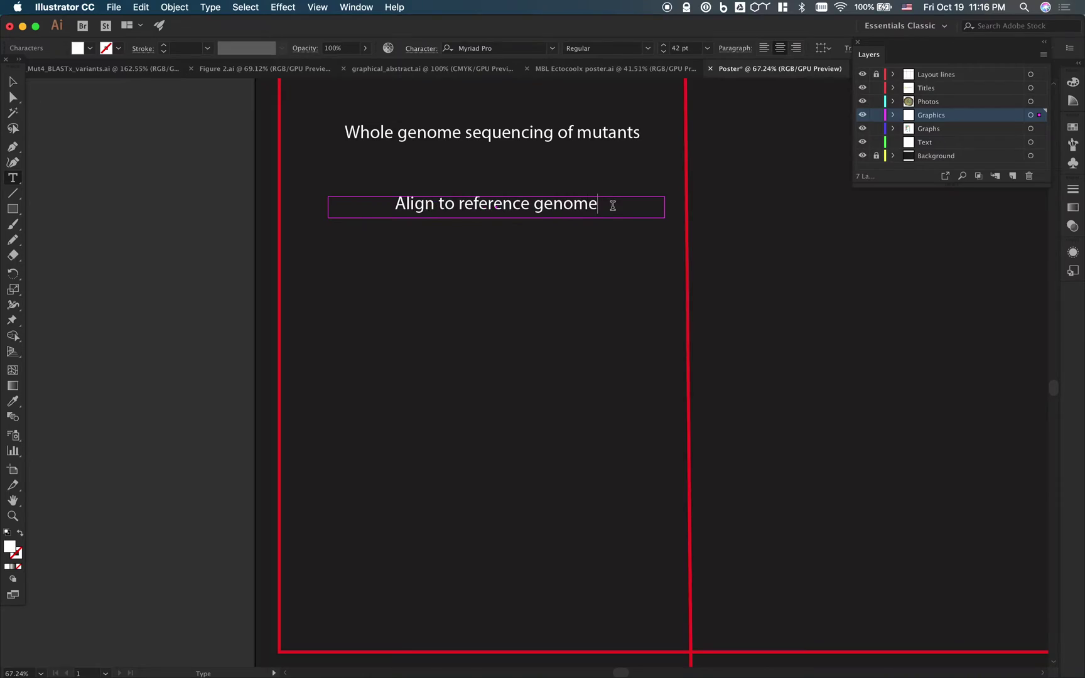
{"action": "key", "text": "ctrl+Up"}
{"action": "left_click", "coordinate": [231, 460]}
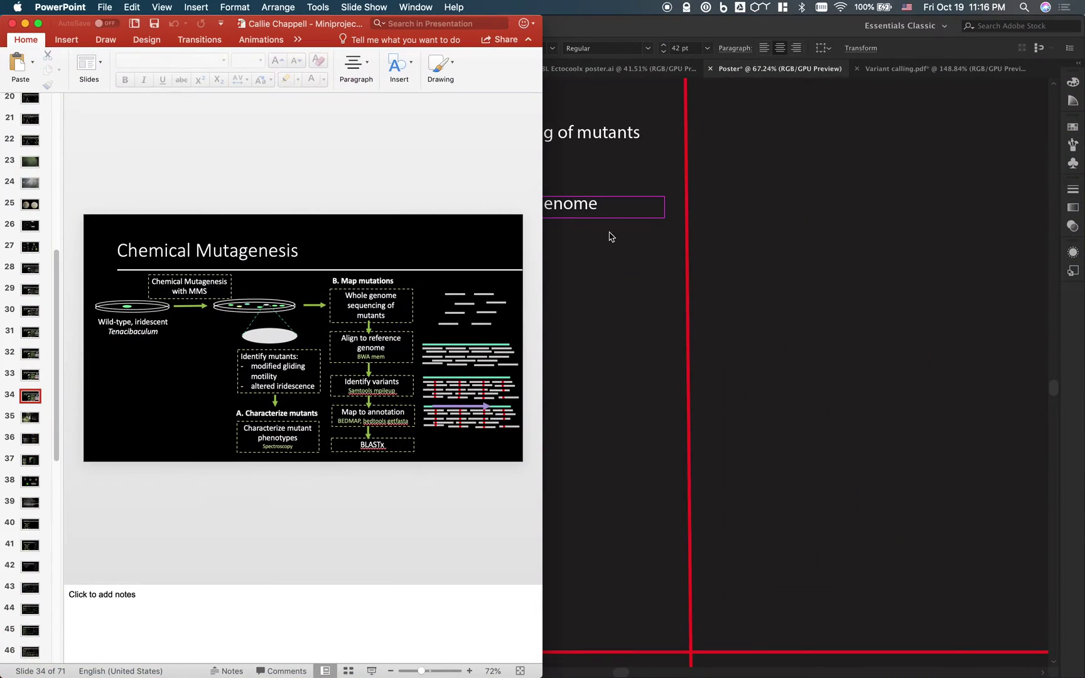
{"action": "left_click", "coordinate": [604, 216]}
{"action": "left_click", "coordinate": [13, 83]}
Duplicate that line below it and retype the copy as 'Identify variants'.
{"action": "key", "text": "super+c"}
{"action": "key", "text": "super+v"}
{"action": "left_click_drag", "start_coordinate": [559, 376], "coordinate": [516, 279]}
{"action": "triple_click", "coordinate": [516, 279]}
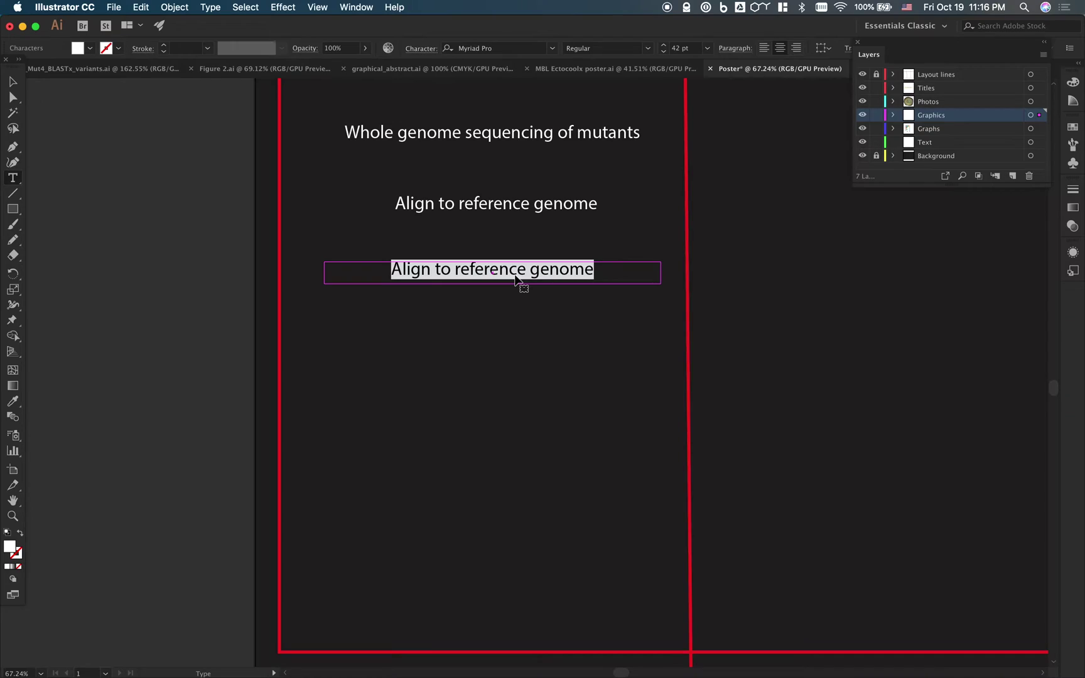
{"action": "type", "text": "Re"}
{"action": "key", "text": "BackSpace"}
{"action": "key", "text": "BackSpace"}
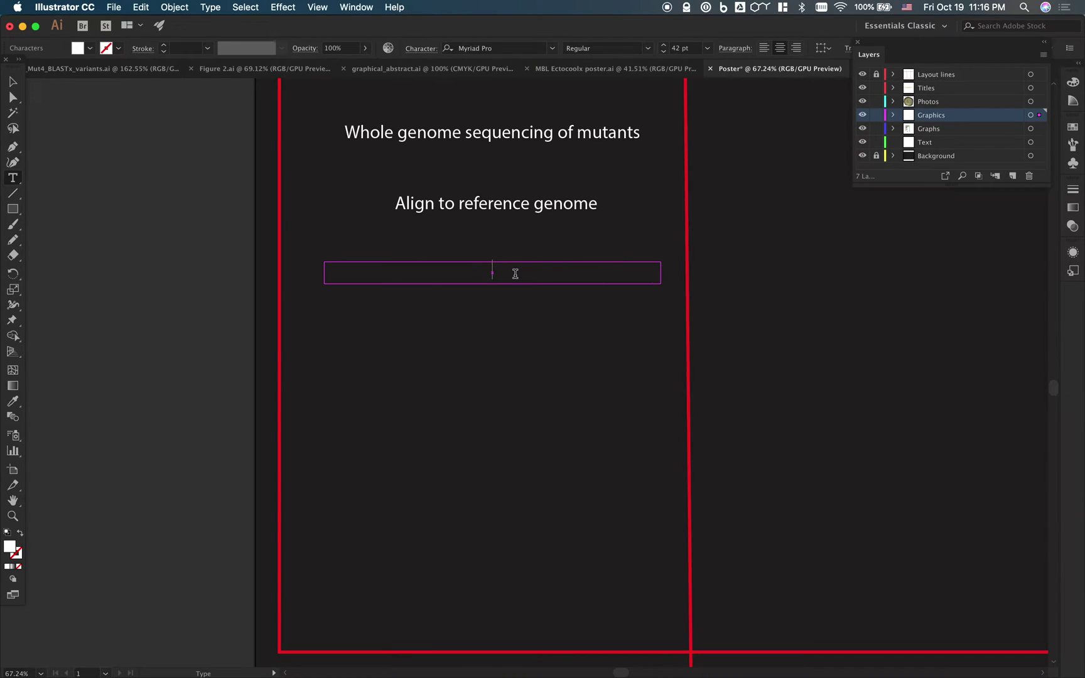
{"action": "key", "text": "ctrl+Up"}
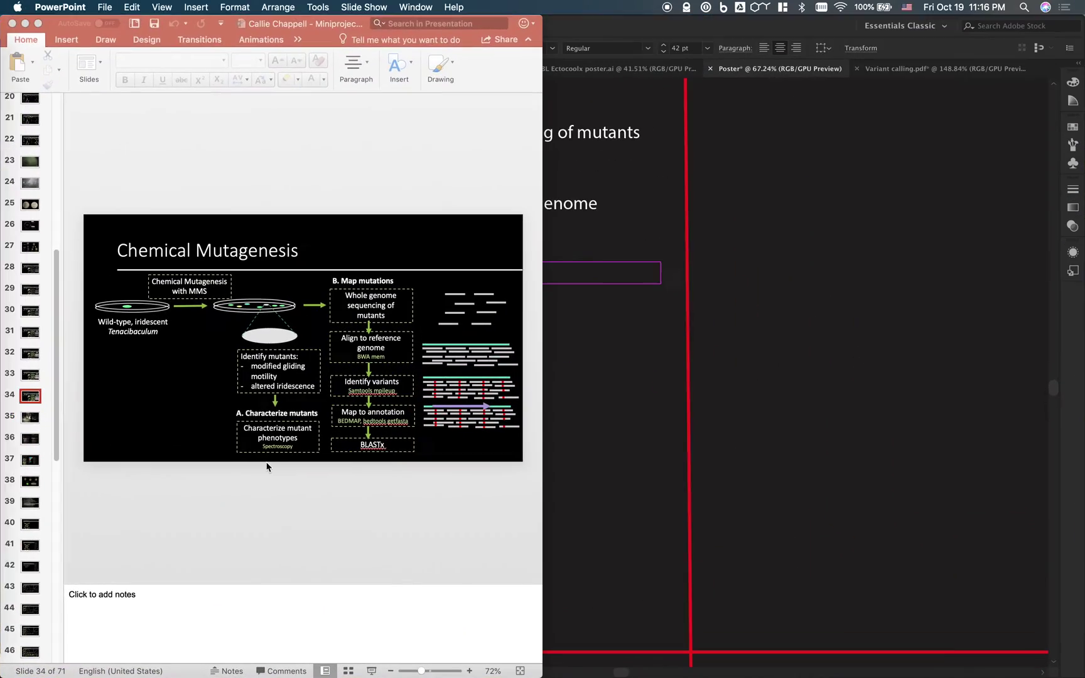
{"action": "left_click", "coordinate": [425, 445]}
{"action": "left_click", "coordinate": [591, 279]}
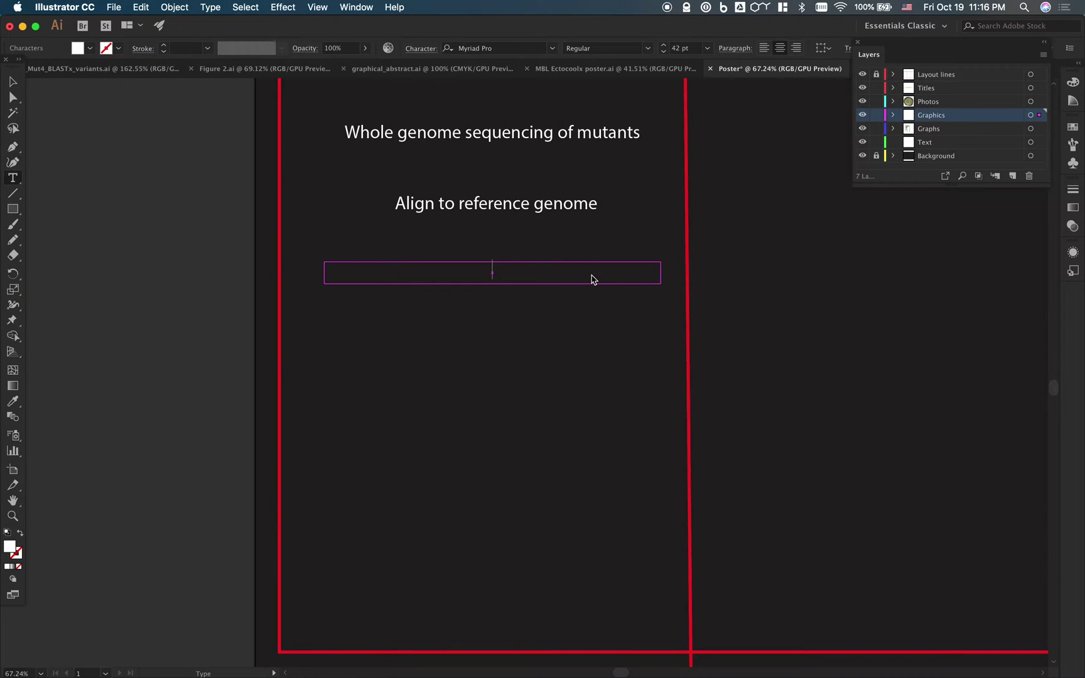
{"action": "type", "text": "Identify variants"}
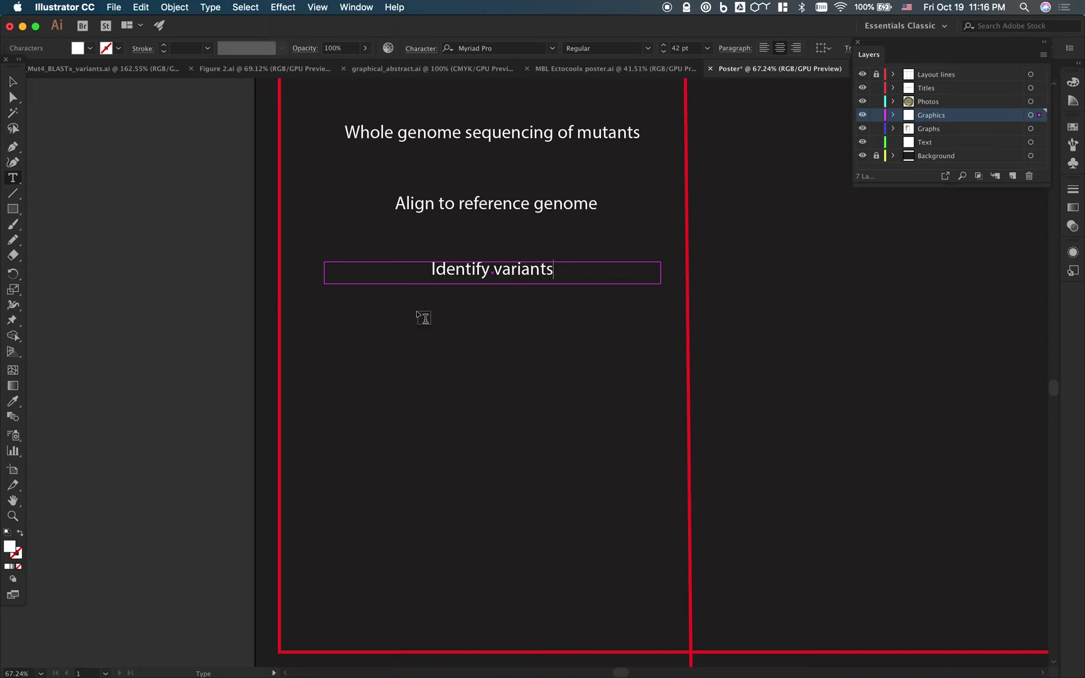
Draw a rectangle over the first step's text with no fill and a lime-green outline.
{"action": "left_click", "coordinate": [12, 209]}
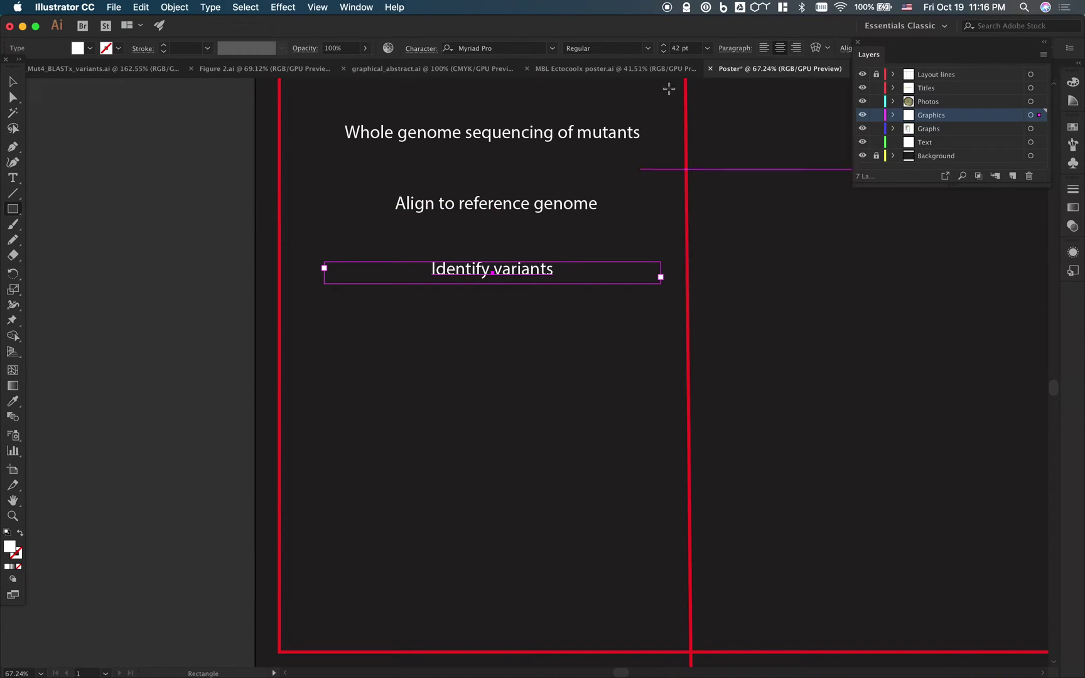
{"action": "left_click_drag", "start_coordinate": [324, 106], "coordinate": [665, 158]}
{"action": "left_click", "coordinate": [90, 48]}
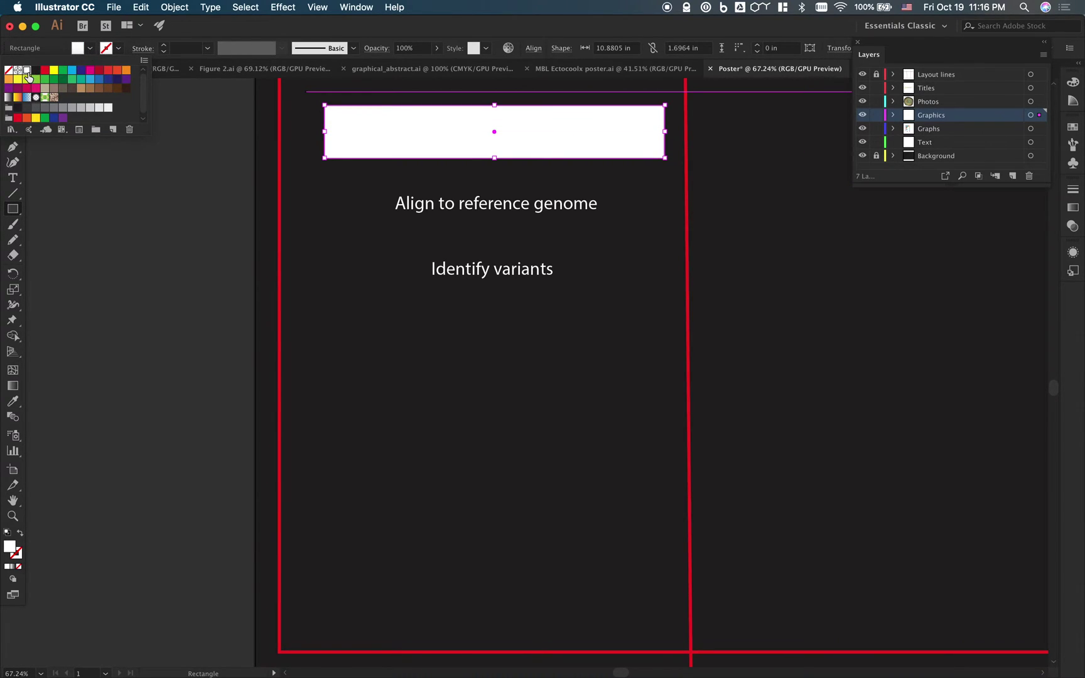
{"action": "left_click", "coordinate": [9, 72]}
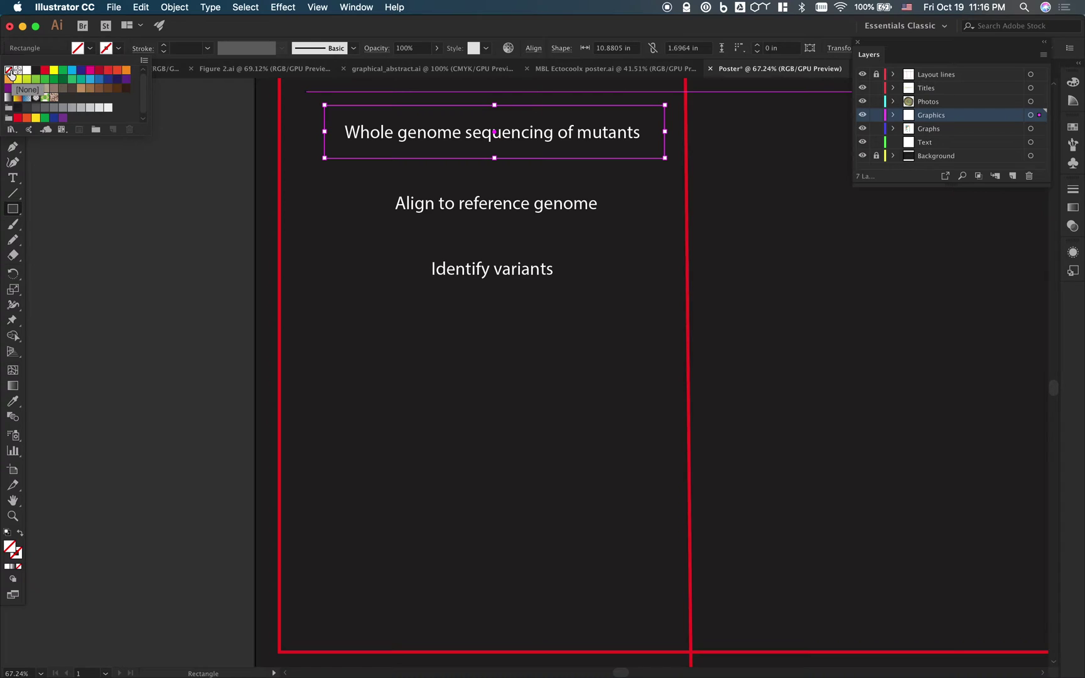
{"action": "left_click", "coordinate": [90, 48]}
{"action": "left_click", "coordinate": [118, 47]}
{"action": "left_click", "coordinate": [36, 80]}
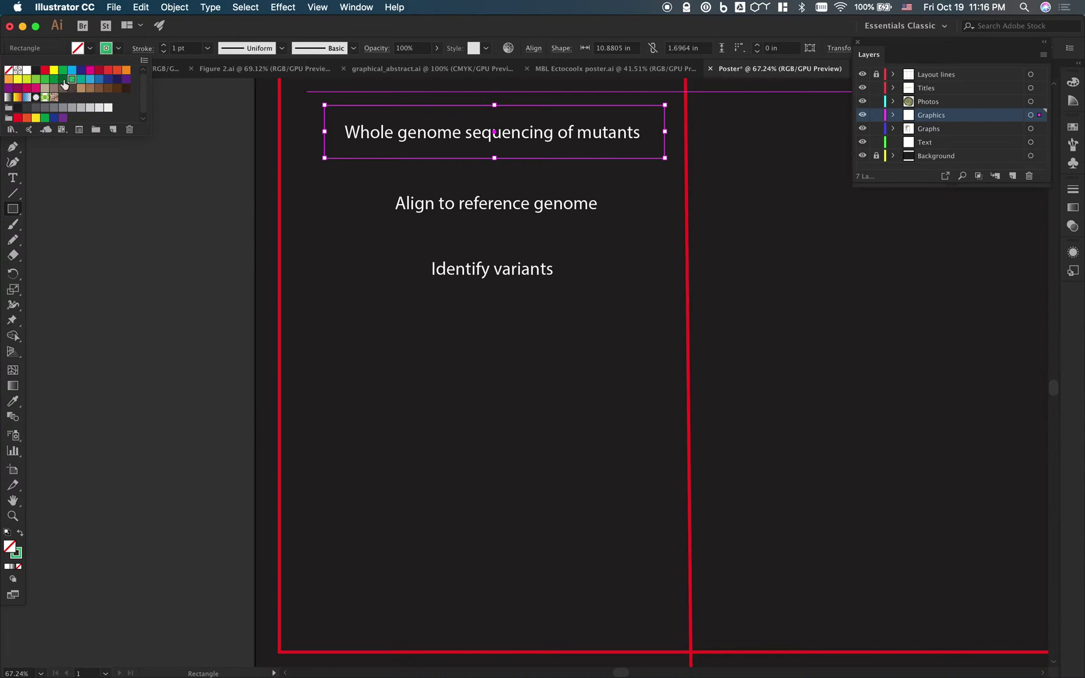
Give the box a 30 pt dashed outline with a 4 pt stroke weight.
{"action": "left_click", "coordinate": [162, 47]}
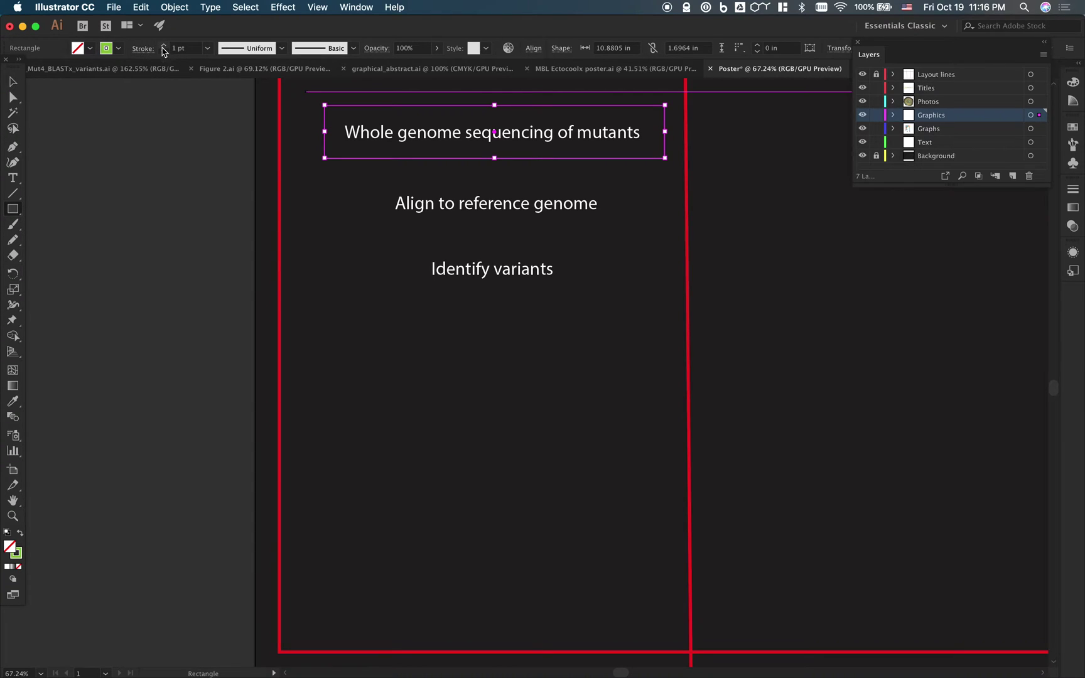
{"action": "left_click", "coordinate": [162, 47]}
{"action": "left_click", "coordinate": [162, 47]}
{"action": "left_click", "coordinate": [162, 47]}
{"action": "left_click", "coordinate": [162, 47]}
{"action": "left_click", "coordinate": [162, 47]}
{"action": "left_click", "coordinate": [162, 47]}
{"action": "left_click", "coordinate": [163, 52]}
{"action": "left_click", "coordinate": [143, 48]}
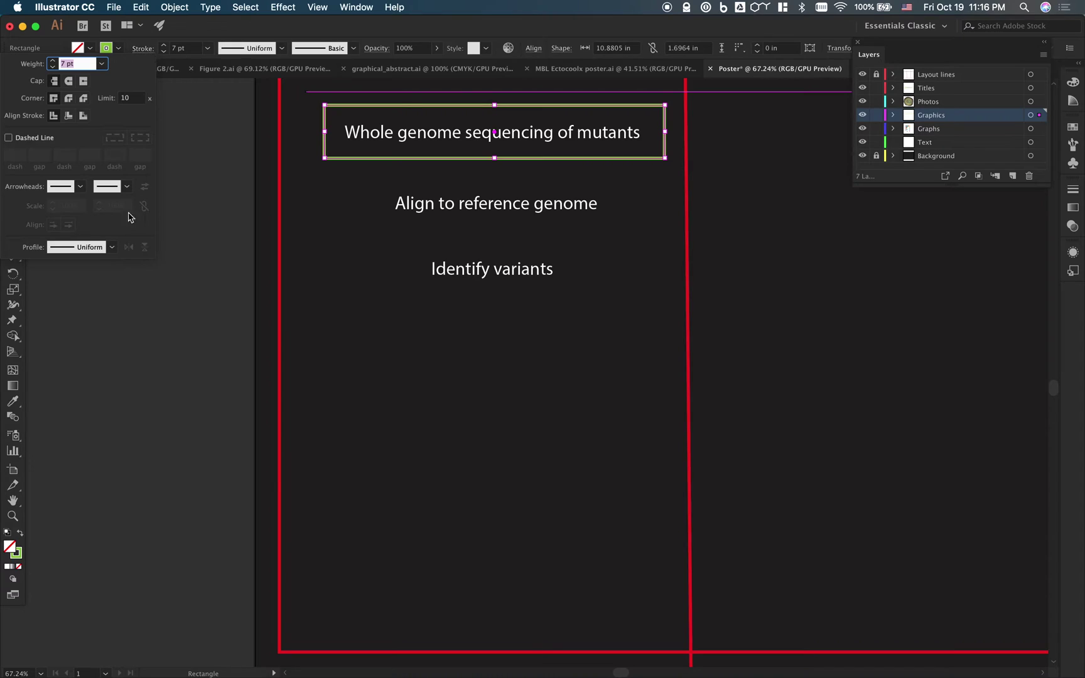
{"action": "left_click", "coordinate": [25, 142]}
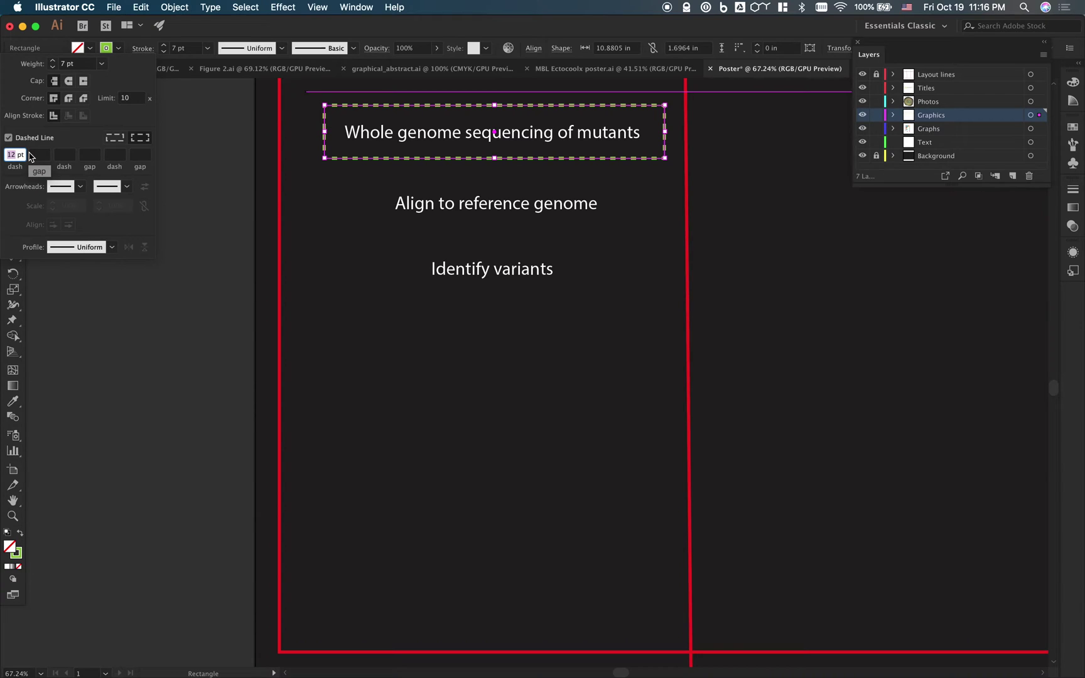
{"action": "type", "text": "30"}
{"action": "left_click", "coordinate": [73, 188]}
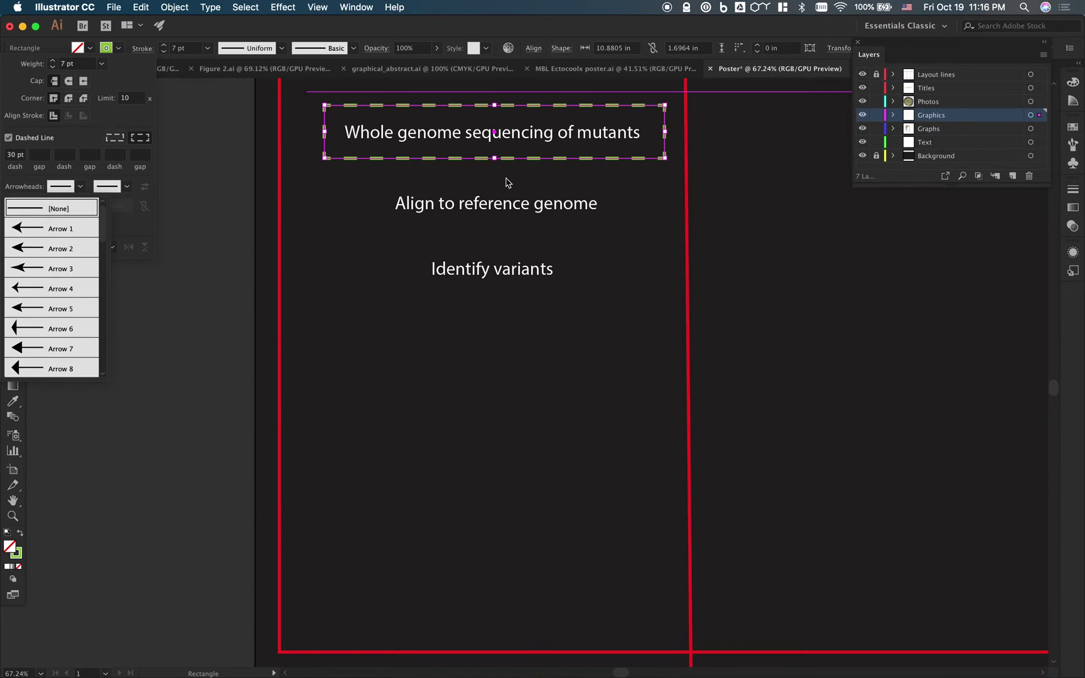
{"action": "left_click", "coordinate": [65, 170]}
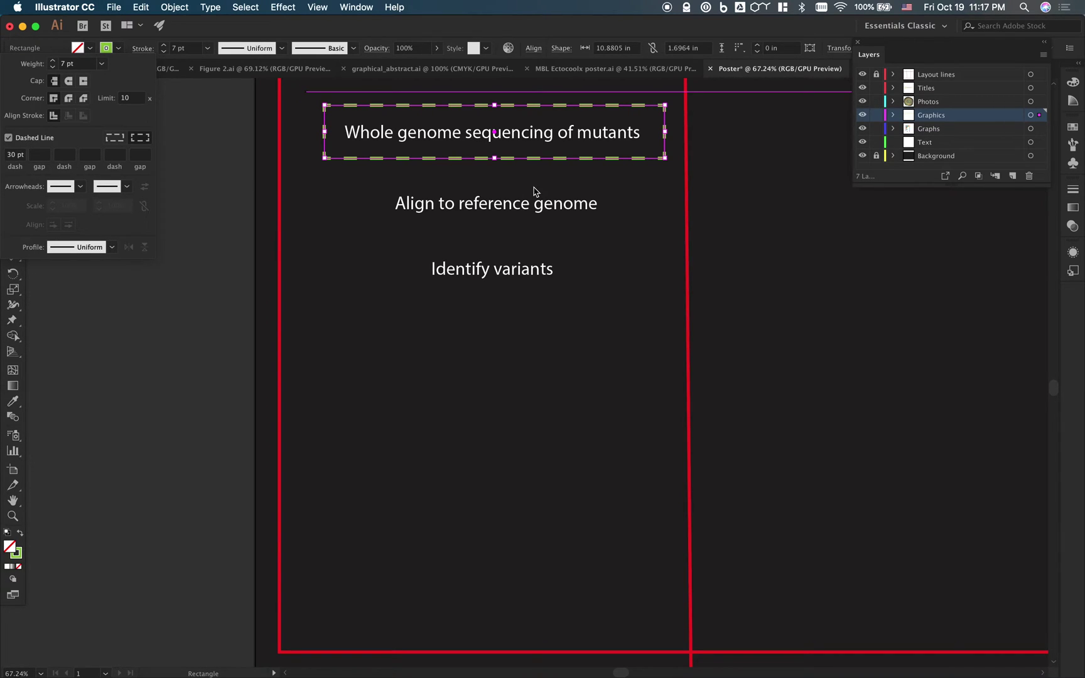
{"action": "left_click", "coordinate": [164, 52]}
{"action": "left_click", "coordinate": [163, 52]}
{"action": "left_click", "coordinate": [163, 52]}
Fit the dashed box to the first line and place a copy around 'Align to reference genome'.
{"action": "left_click", "coordinate": [13, 81]}
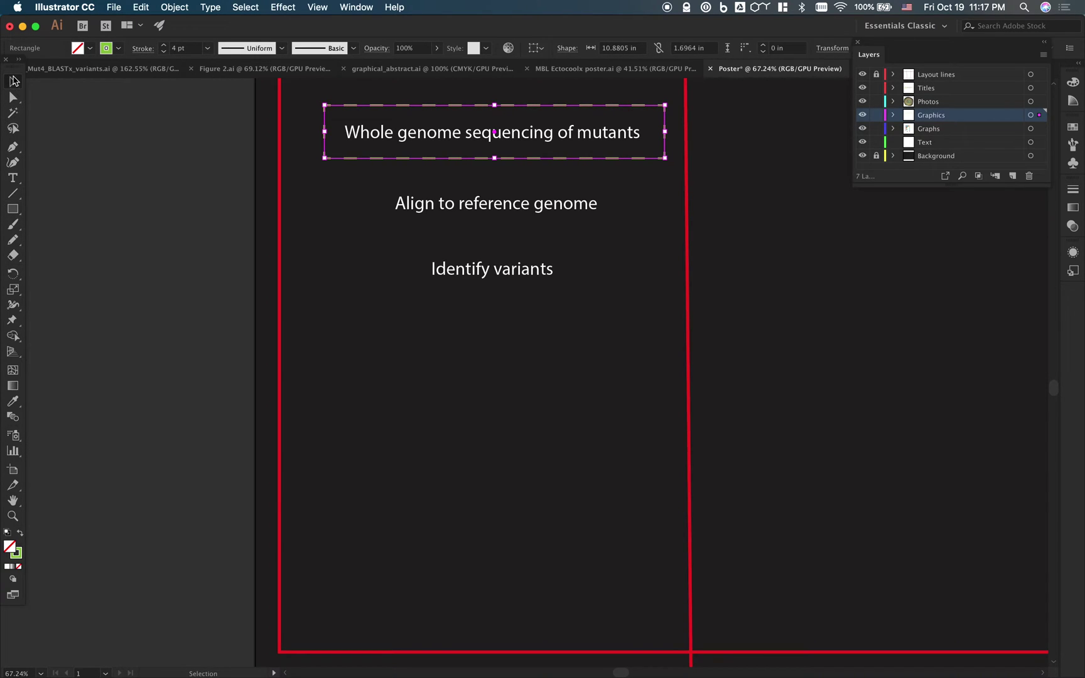
{"action": "left_click", "coordinate": [373, 303]}
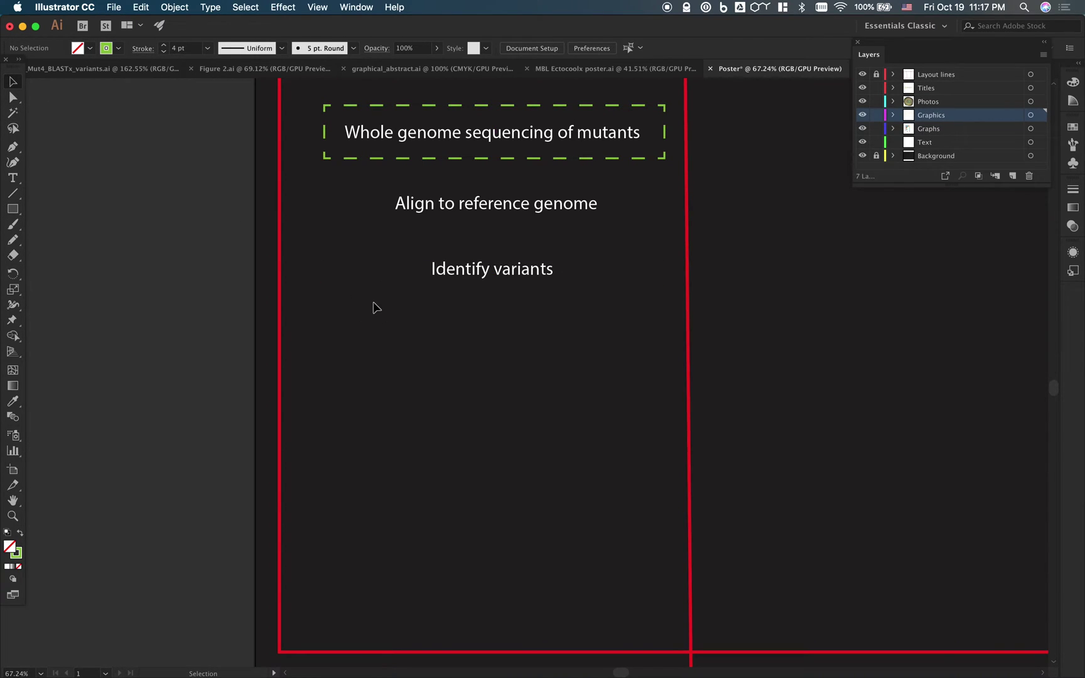
{"action": "left_click", "coordinate": [437, 160]}
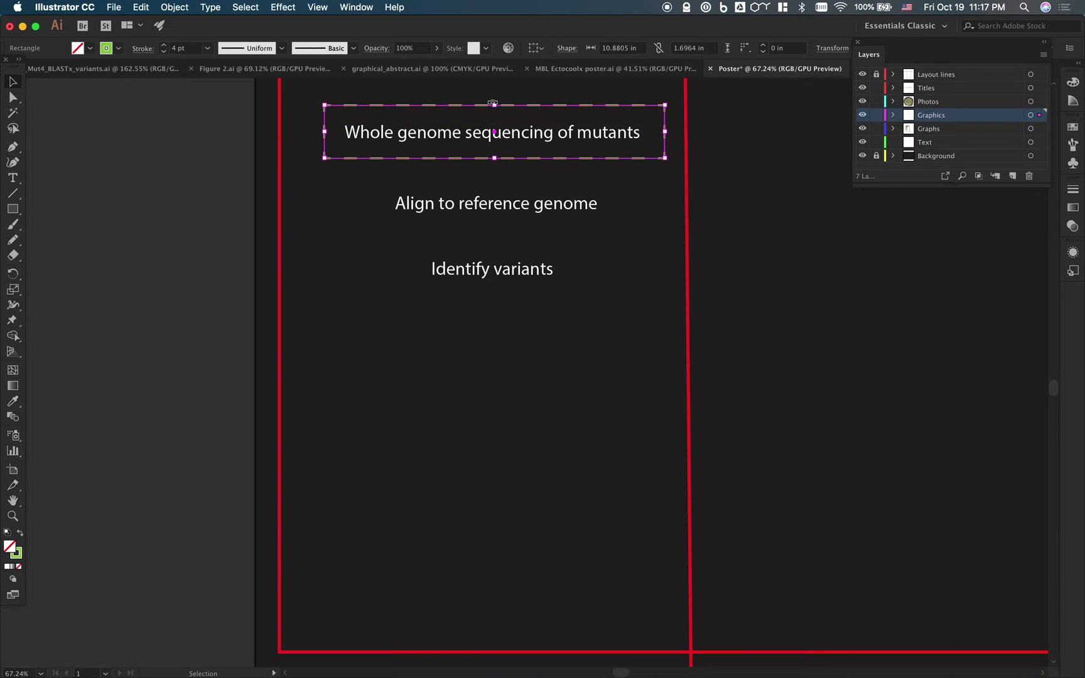
{"action": "left_click_drag", "start_coordinate": [493, 105], "coordinate": [494, 113]}
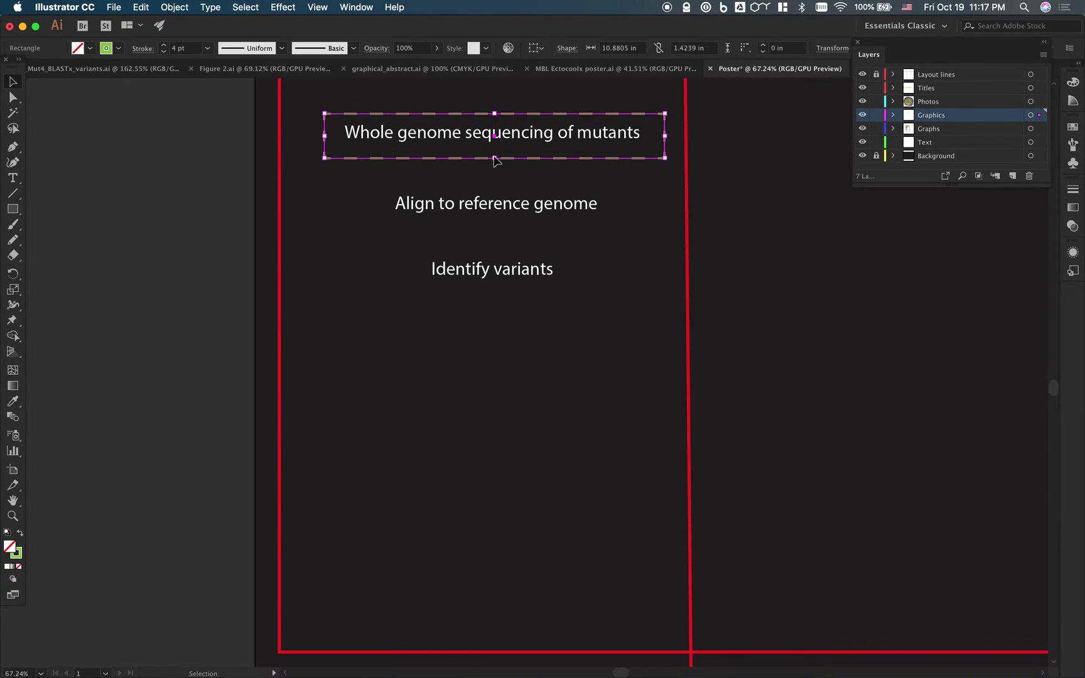
{"action": "left_click_drag", "start_coordinate": [495, 158], "coordinate": [495, 153]}
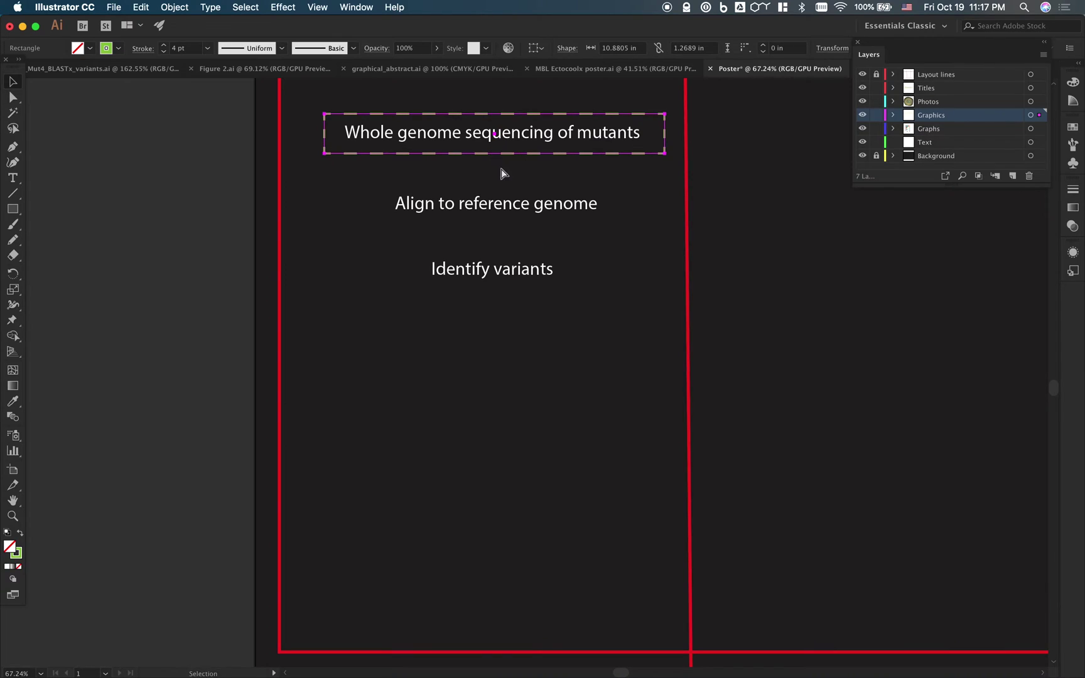
{"action": "key", "text": "super+c"}
{"action": "key", "text": "super+v"}
{"action": "left_click_drag", "start_coordinate": [494, 361], "coordinate": [463, 187]}
Paste another copy of the dashed box and place it around 'Identify variants'.
{"action": "key", "text": "super+v"}
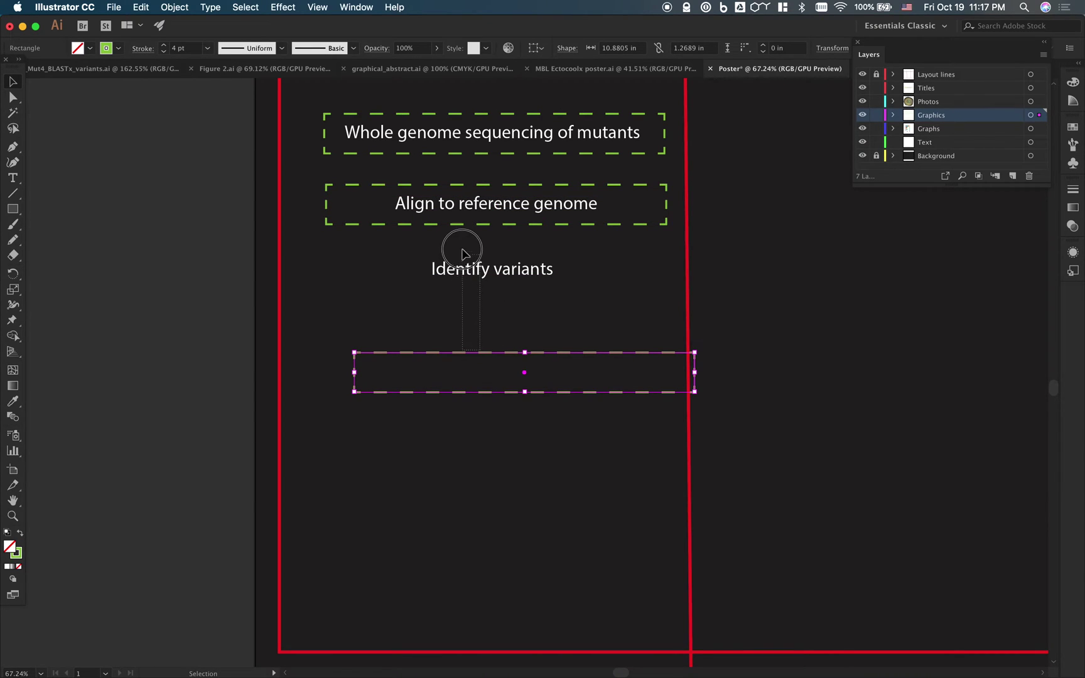
{"action": "left_click", "coordinate": [462, 266]}
{"action": "left_click", "coordinate": [480, 358]}
{"action": "left_click", "coordinate": [480, 358]}
{"action": "left_click_drag", "start_coordinate": [491, 359], "coordinate": [460, 249]}
Group the 'Identify variants' text with its dashed box.
{"action": "left_click", "coordinate": [608, 269]}
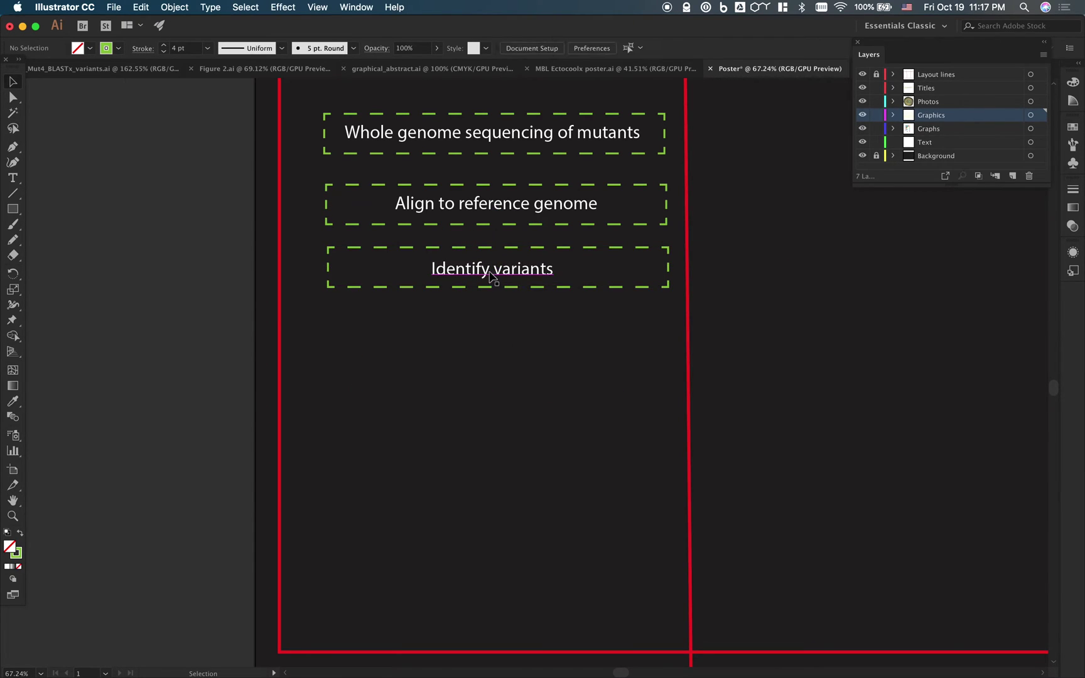
{"action": "left_click", "coordinate": [606, 250], "text": "shift"}
{"action": "right_click", "coordinate": [603, 254]}
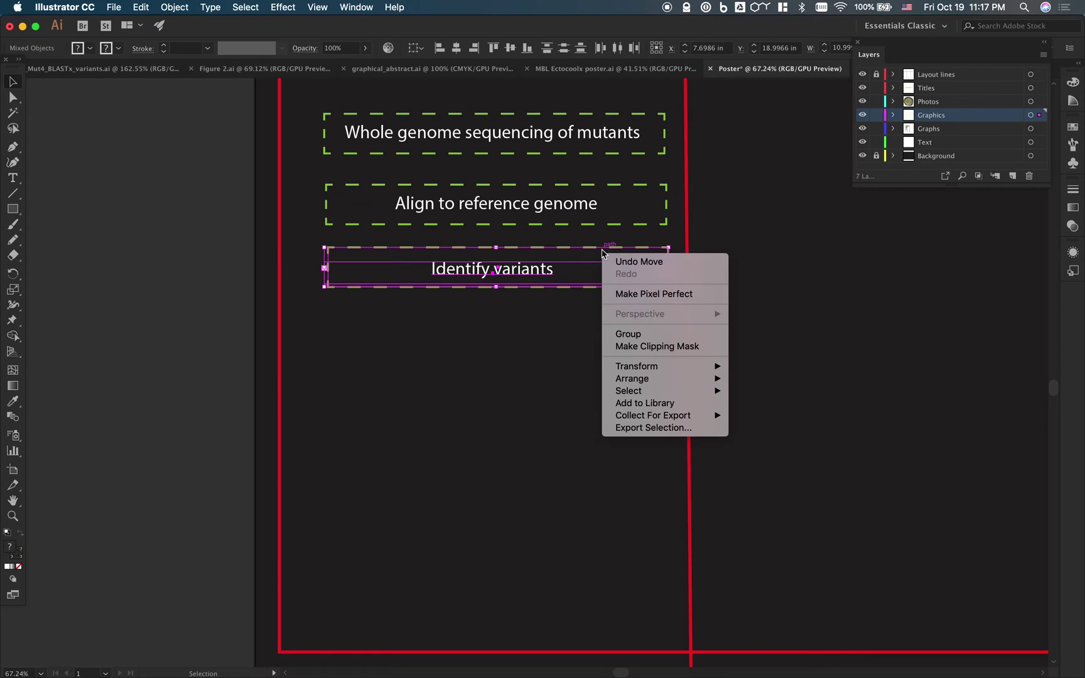
{"action": "left_click", "coordinate": [651, 334]}
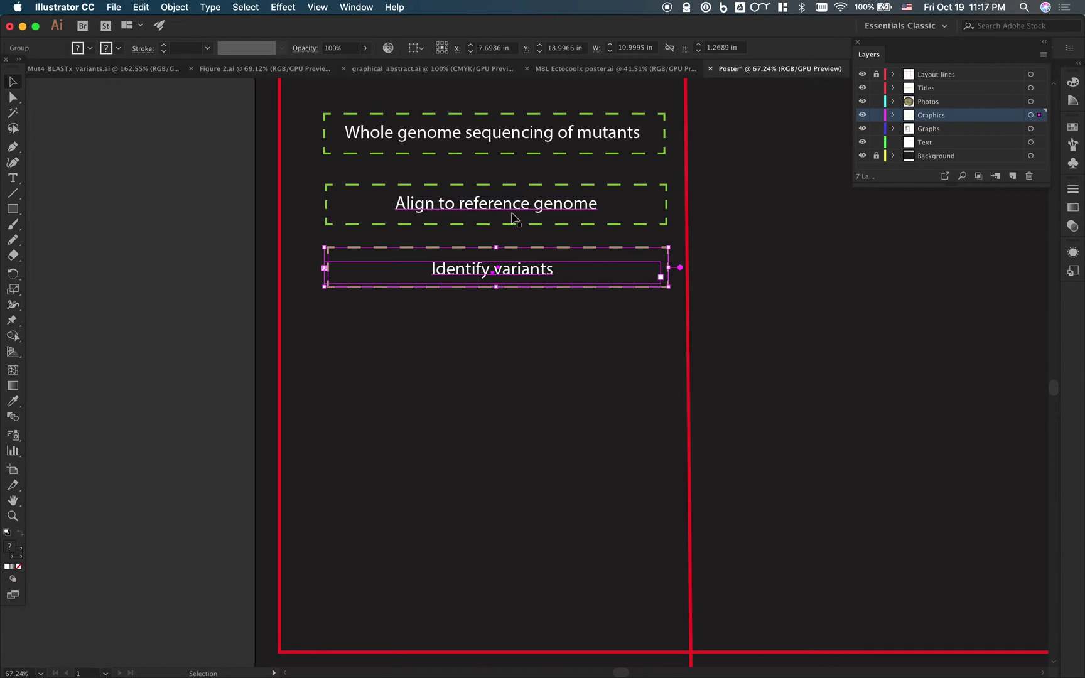
Group the 'Whole genome sequencing of mutants' text with its dashed box.
{"action": "left_click", "coordinate": [540, 201]}
{"action": "left_click", "coordinate": [557, 186], "text": "shift"}
{"action": "right_click", "coordinate": [553, 186]}
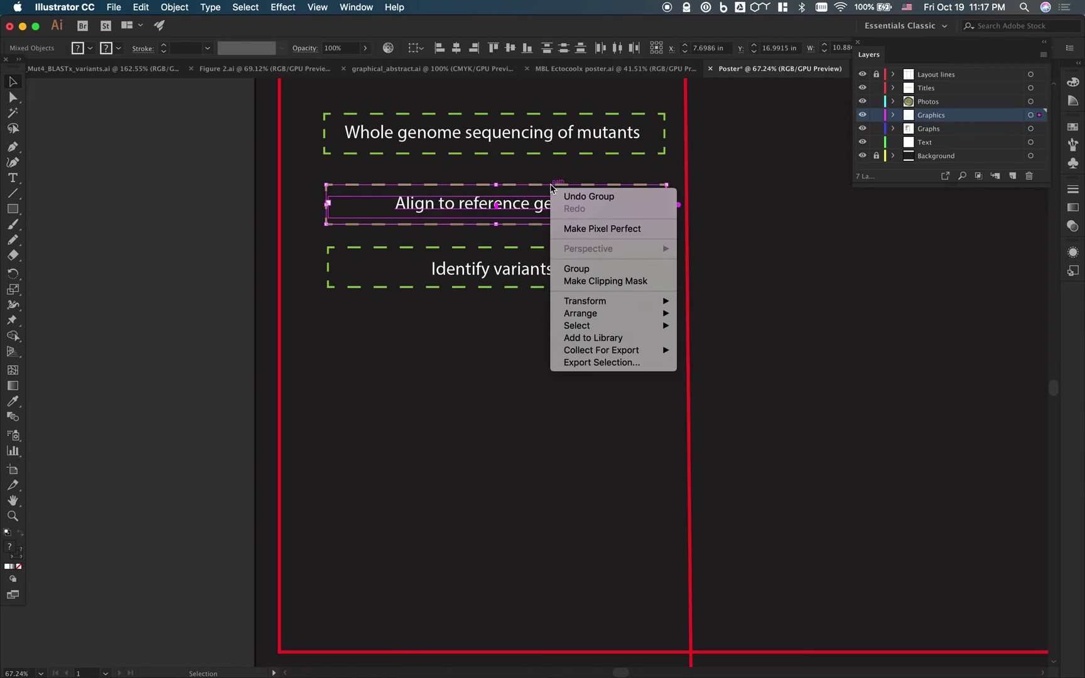
{"action": "left_click", "coordinate": [444, 121]}
{"action": "left_click", "coordinate": [444, 126]}
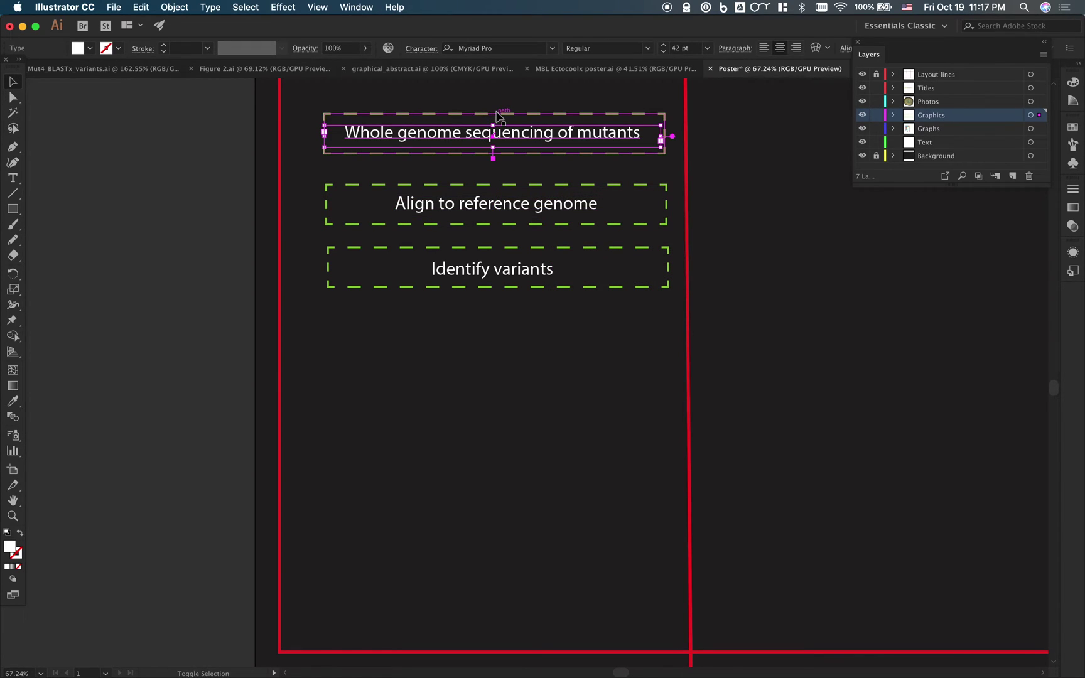
{"action": "left_click", "coordinate": [496, 113], "text": "shift"}
{"action": "right_click", "coordinate": [494, 115]}
{"action": "left_click", "coordinate": [519, 197]}
Move the 'Align to reference genome' and 'Identify variants' steps further down the column.
{"action": "left_click_drag", "start_coordinate": [488, 207], "coordinate": [491, 223]}
{"action": "left_click_drag", "start_coordinate": [490, 276], "coordinate": [489, 314]}
{"action": "left_click", "coordinate": [446, 420]}
{"action": "left_click", "coordinate": [14, 194]}
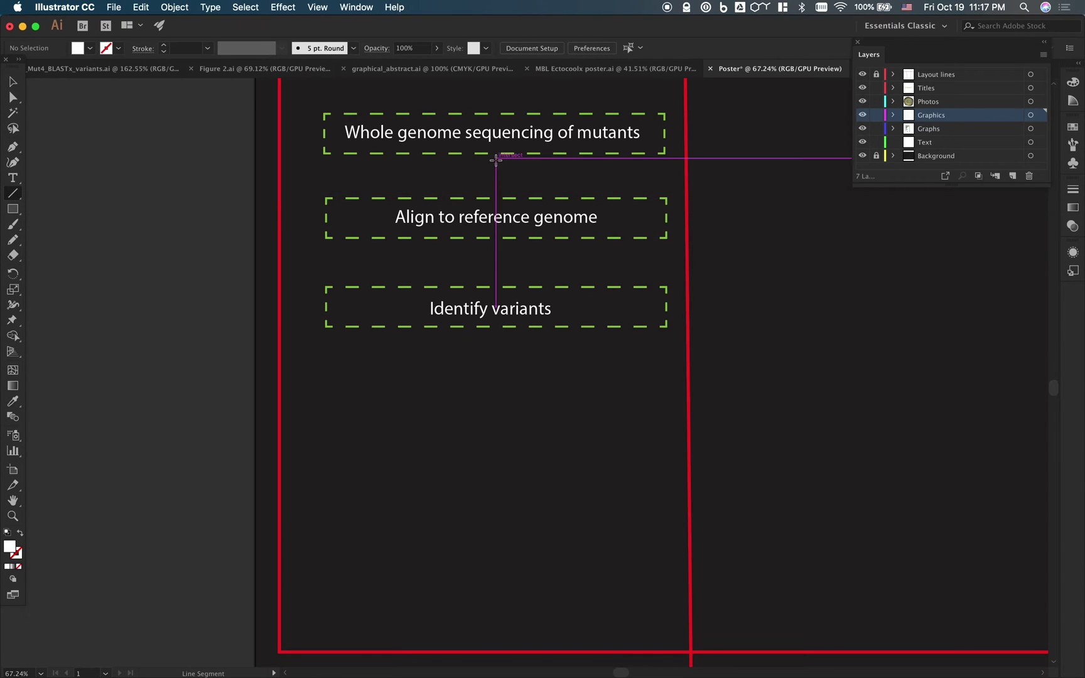
Draw a short vertical line below the top box with a lime-green 12 pt stroke.
{"action": "left_click_drag", "start_coordinate": [496, 162], "coordinate": [496, 186]}
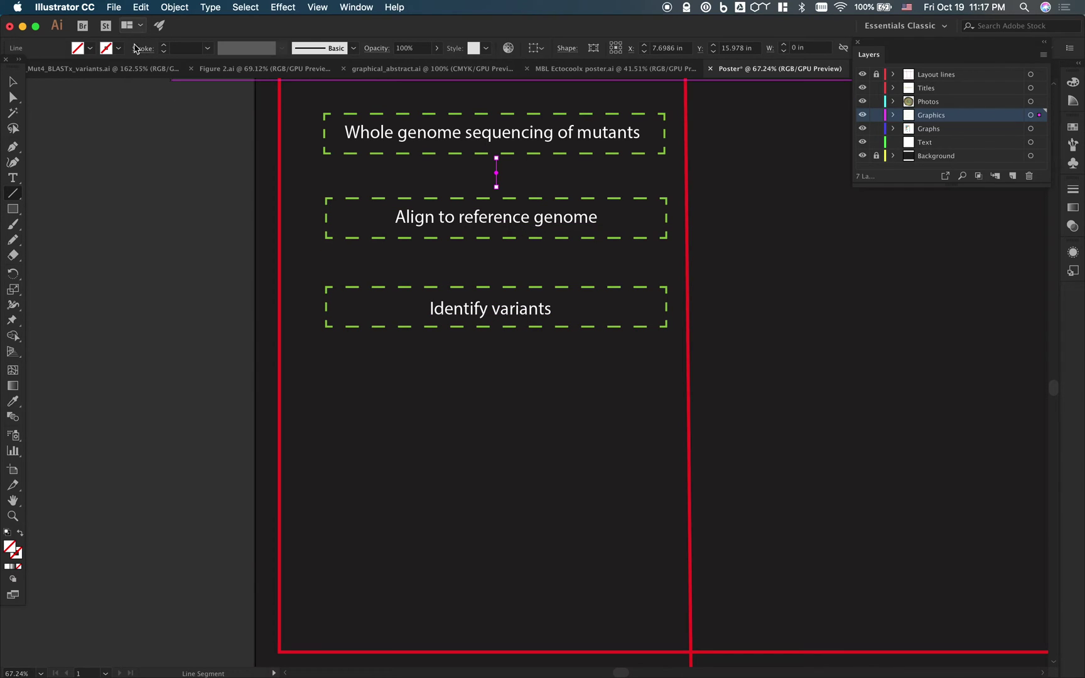
{"action": "left_click", "coordinate": [114, 51]}
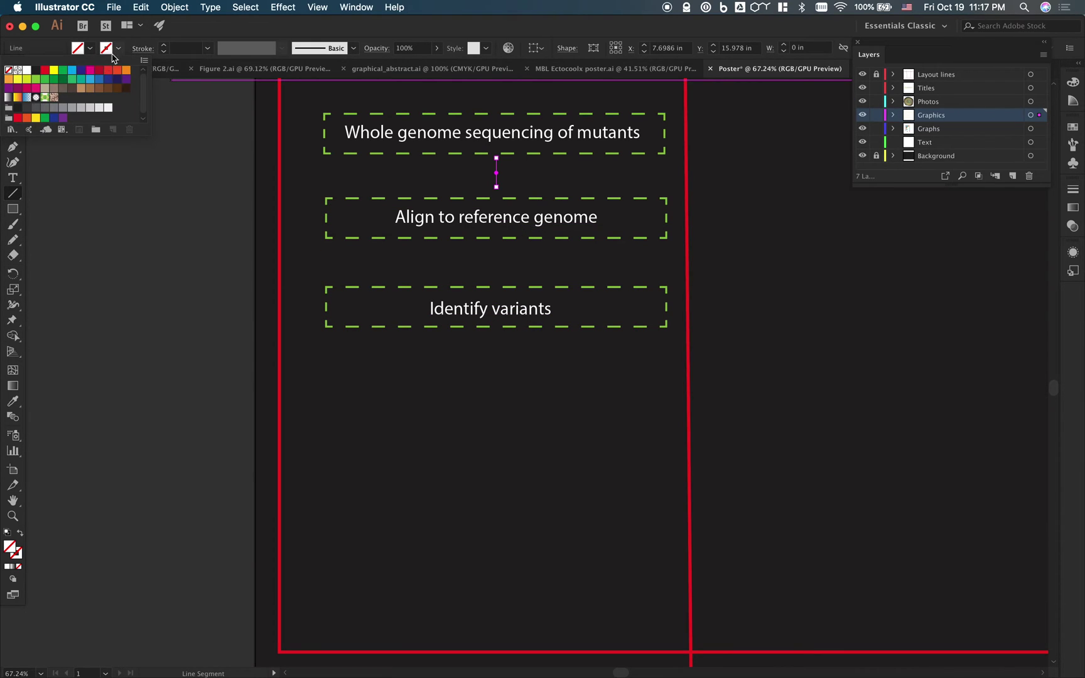
{"action": "left_click", "coordinate": [36, 80]}
{"action": "left_click", "coordinate": [162, 46]}
{"action": "left_click", "coordinate": [162, 45]}
{"action": "left_click", "coordinate": [162, 46]}
{"action": "left_click", "coordinate": [162, 46]}
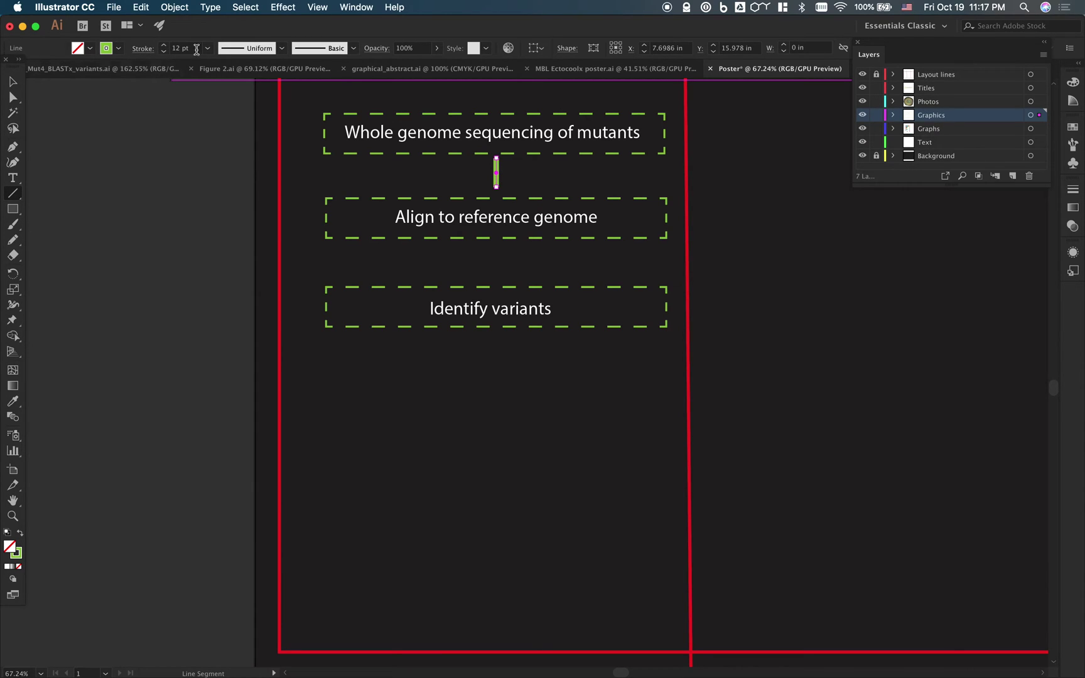
Add an arrowhead to the line's lower end and reduce its scale.
{"action": "left_click", "coordinate": [144, 49]}
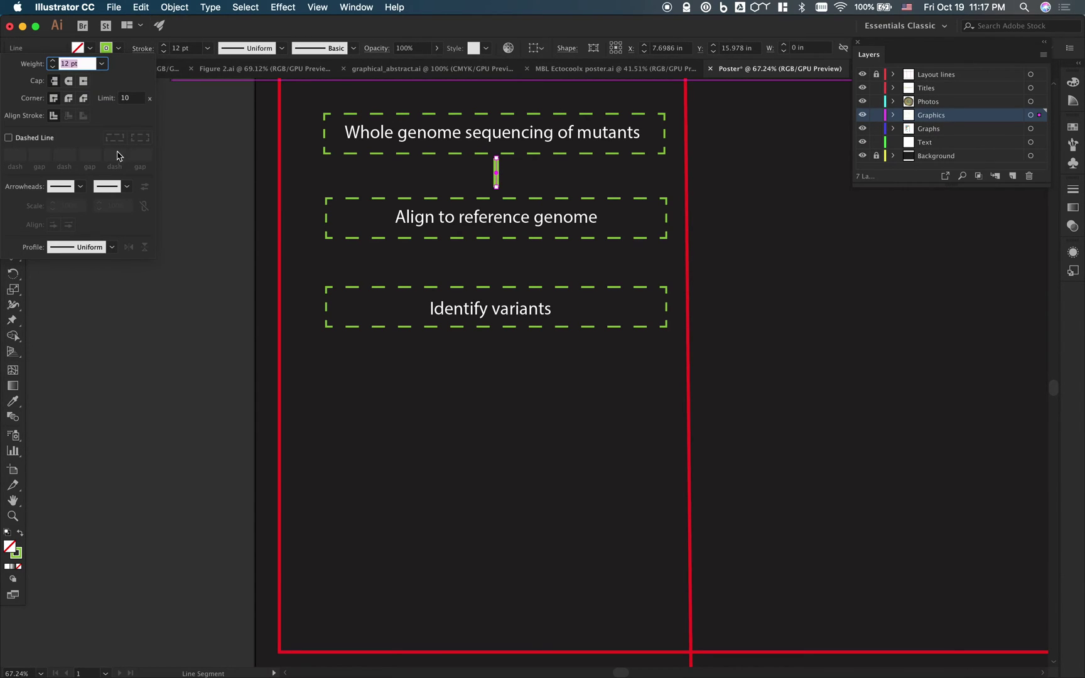
{"action": "left_click", "coordinate": [80, 187]}
{"action": "left_click", "coordinate": [81, 186]}
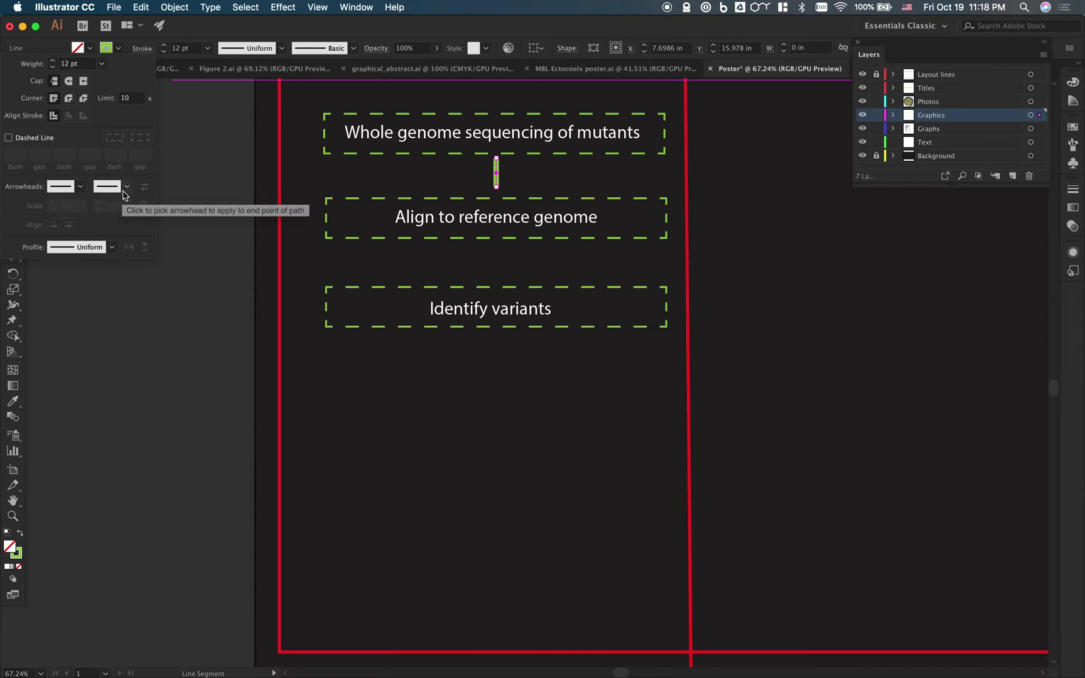
{"action": "left_click", "coordinate": [126, 188]}
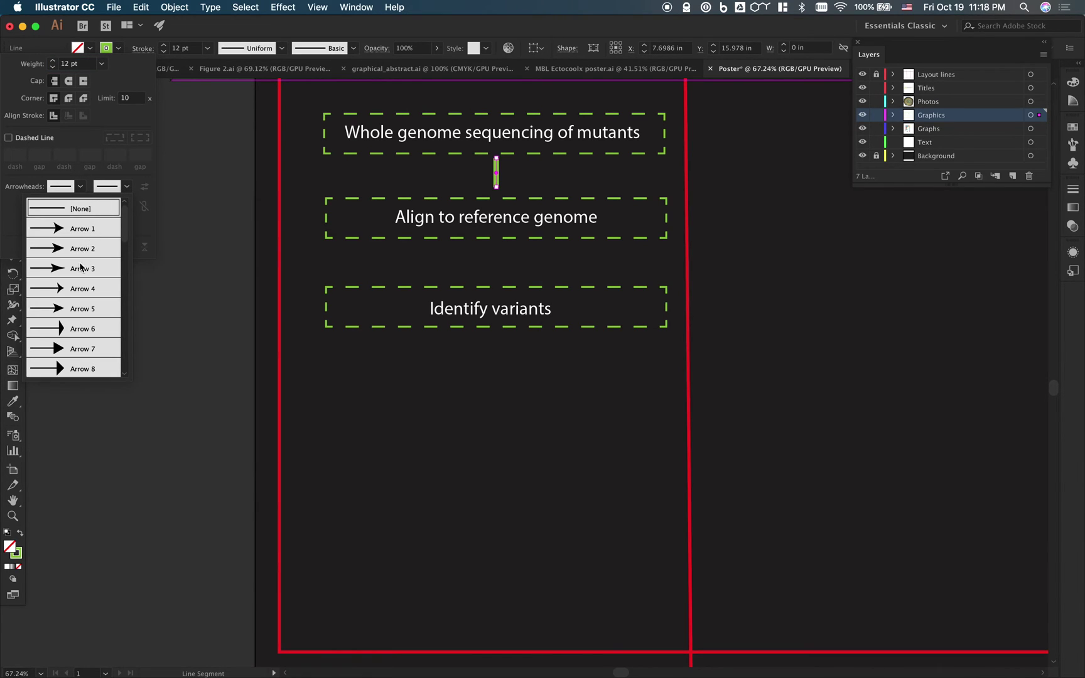
{"action": "left_click", "coordinate": [66, 308]}
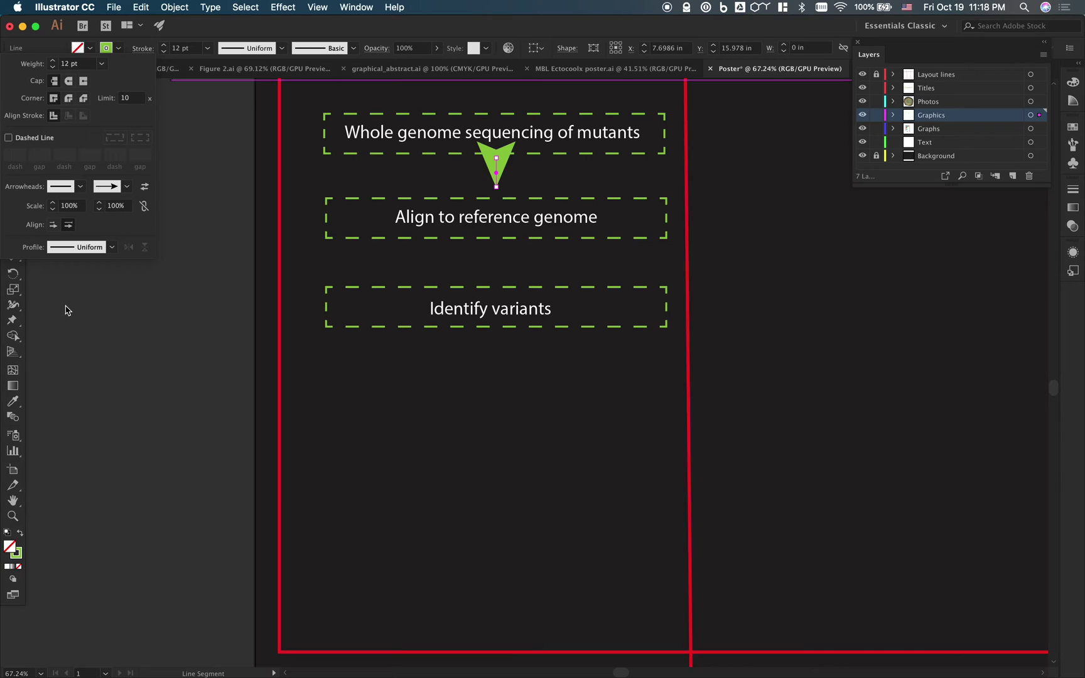
{"action": "left_click", "coordinate": [100, 211]}
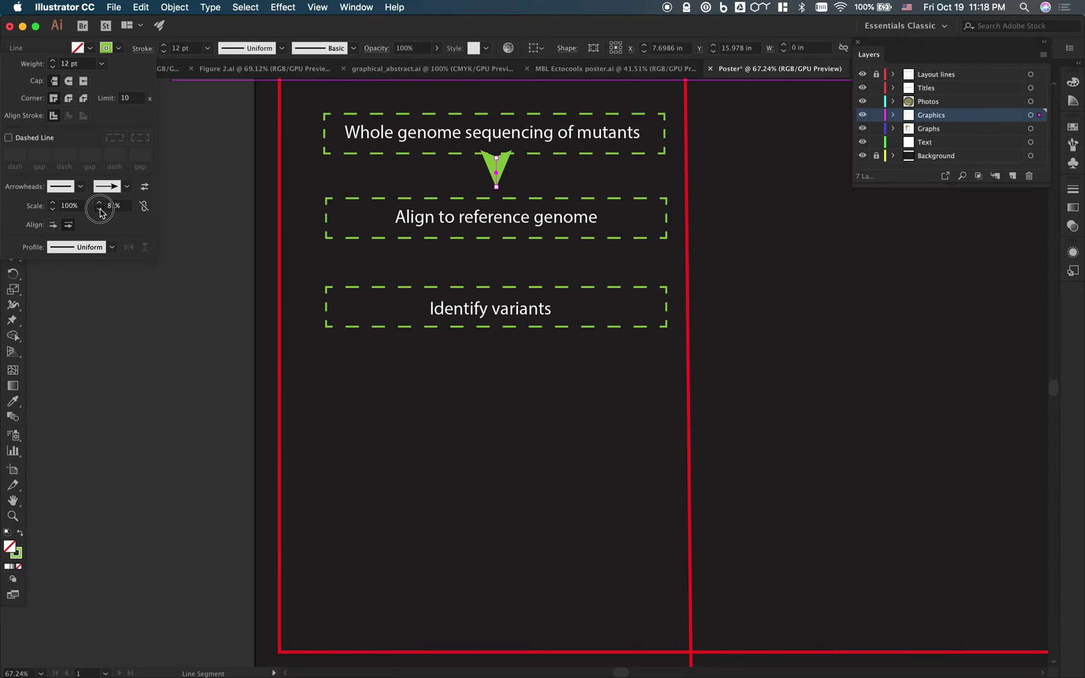
{"action": "left_click", "coordinate": [100, 211]}
{"action": "left_click", "coordinate": [100, 211]}
{"action": "left_click", "coordinate": [99, 211]}
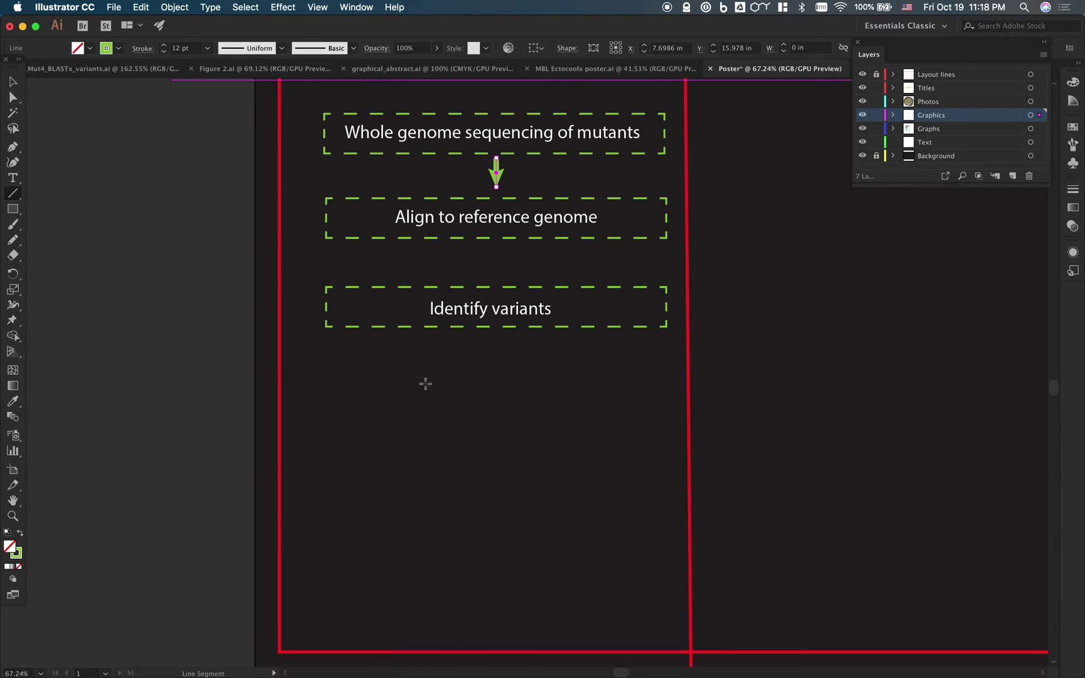
Duplicate the green arrow down between the lower boxes and align the top arrow.
{"action": "left_click", "coordinate": [15, 85]}
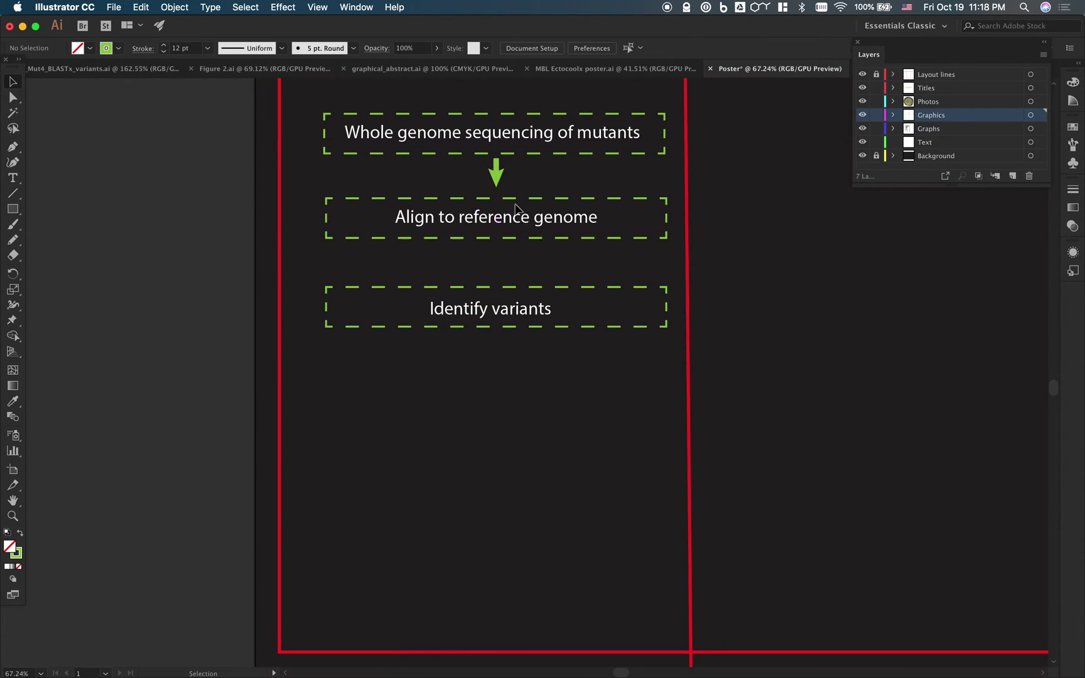
{"action": "left_click_drag", "start_coordinate": [500, 189], "coordinate": [496, 263]}
{"action": "left_click", "coordinate": [538, 368]}
{"action": "left_click_drag", "start_coordinate": [497, 177], "coordinate": [498, 178]}
{"action": "left_click", "coordinate": [477, 361]}
{"action": "left_click", "coordinate": [496, 263]}
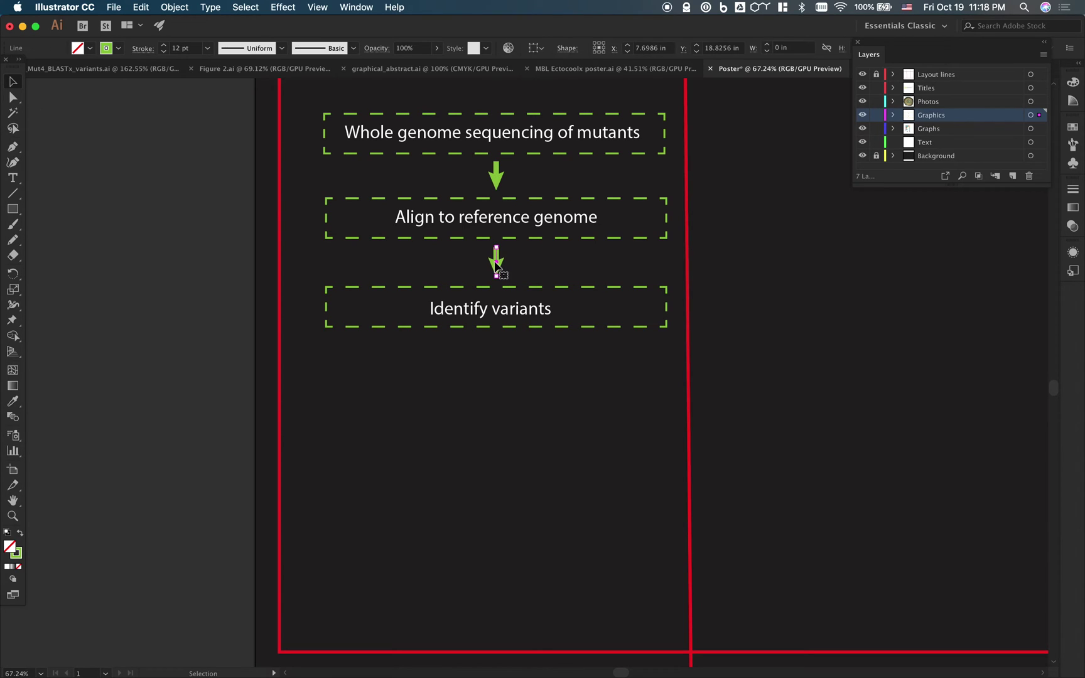
{"action": "left_click", "coordinate": [497, 353]}
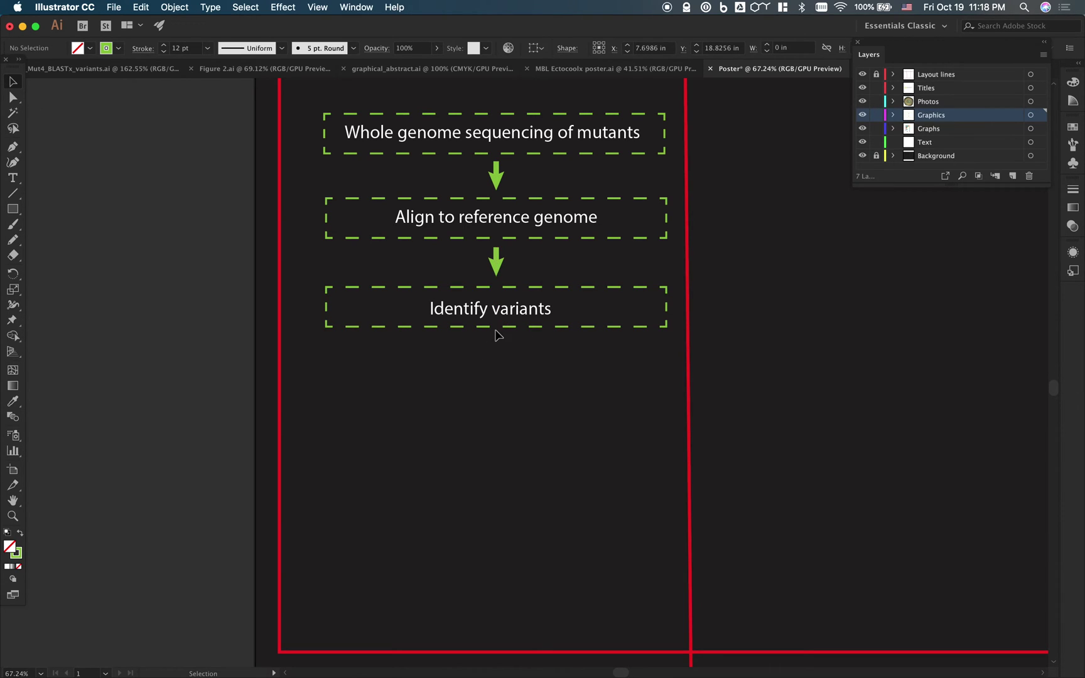
Switch to the Figure 2.ai document and scroll to view the diagram.
{"action": "left_click", "coordinate": [452, 69]}
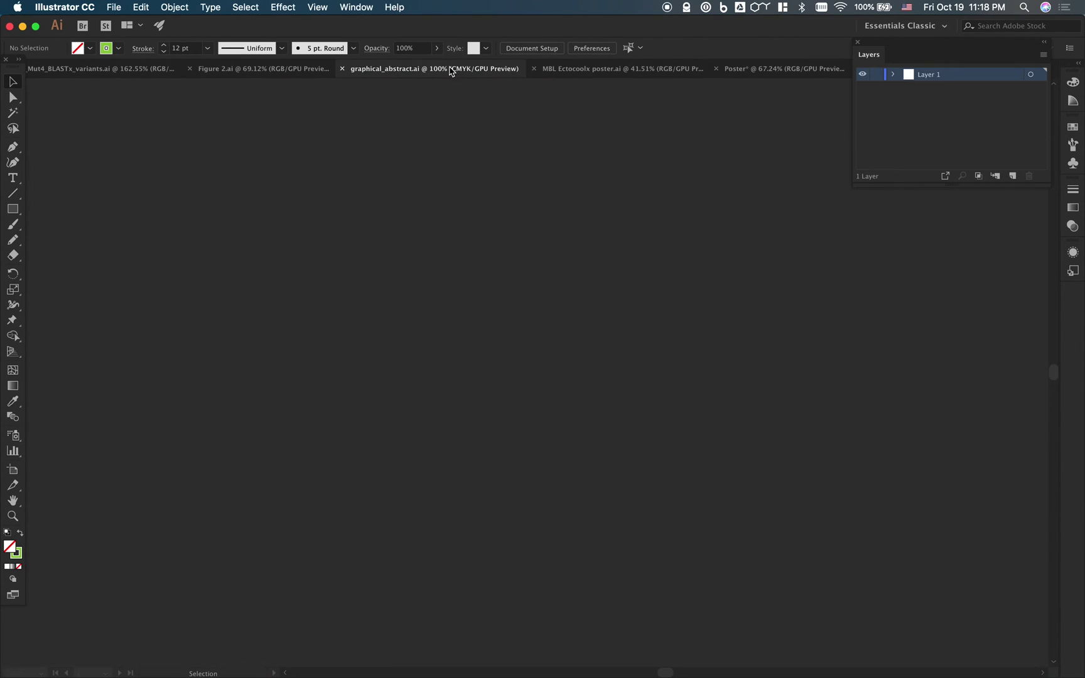
{"action": "left_click", "coordinate": [299, 70]}
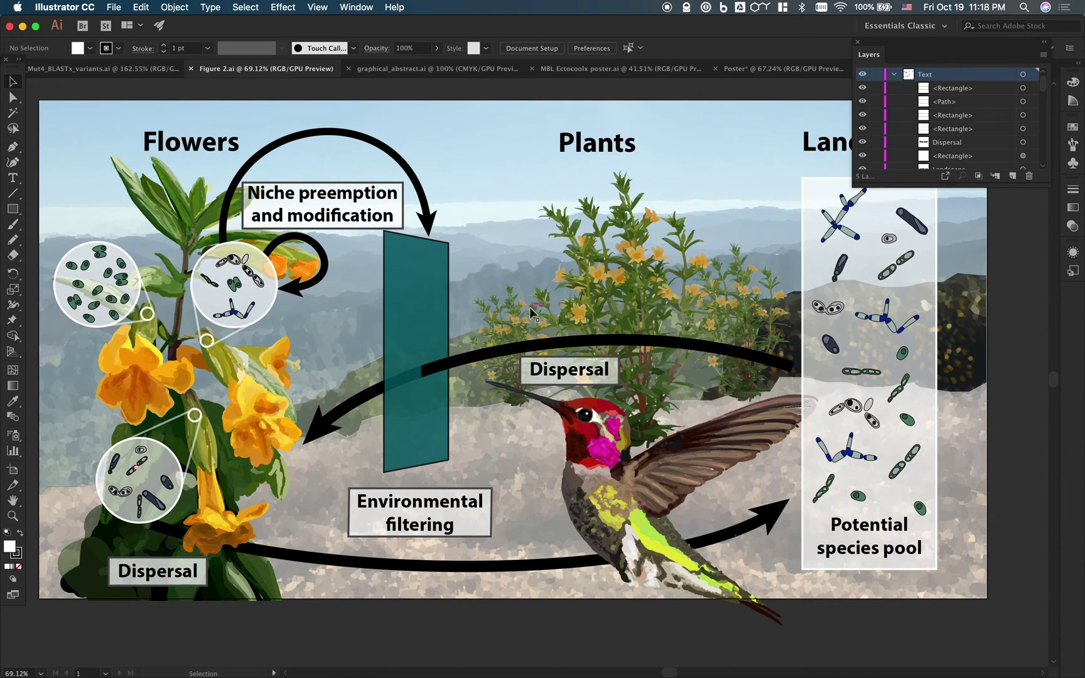
{"action": "scroll", "coordinate": [531, 307], "scroll_direction": "down", "scroll_amount": 5}
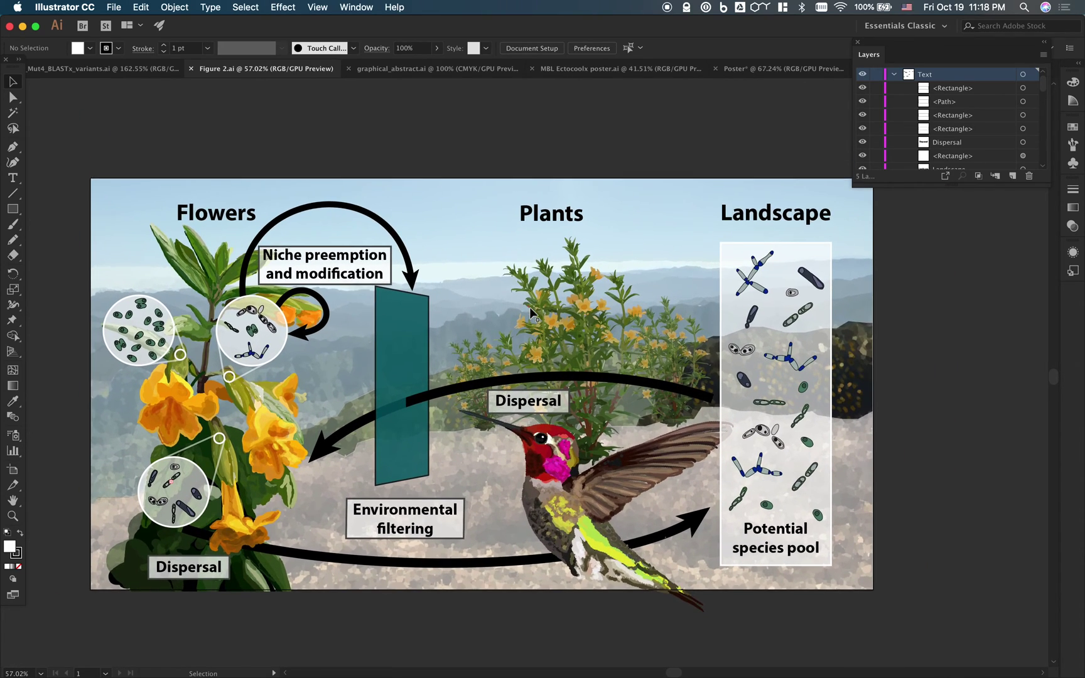
{"action": "scroll", "coordinate": [531, 308], "scroll_direction": "up", "scroll_amount": 2}
{"action": "scroll", "coordinate": [530, 307], "scroll_direction": "down", "scroll_amount": 5}
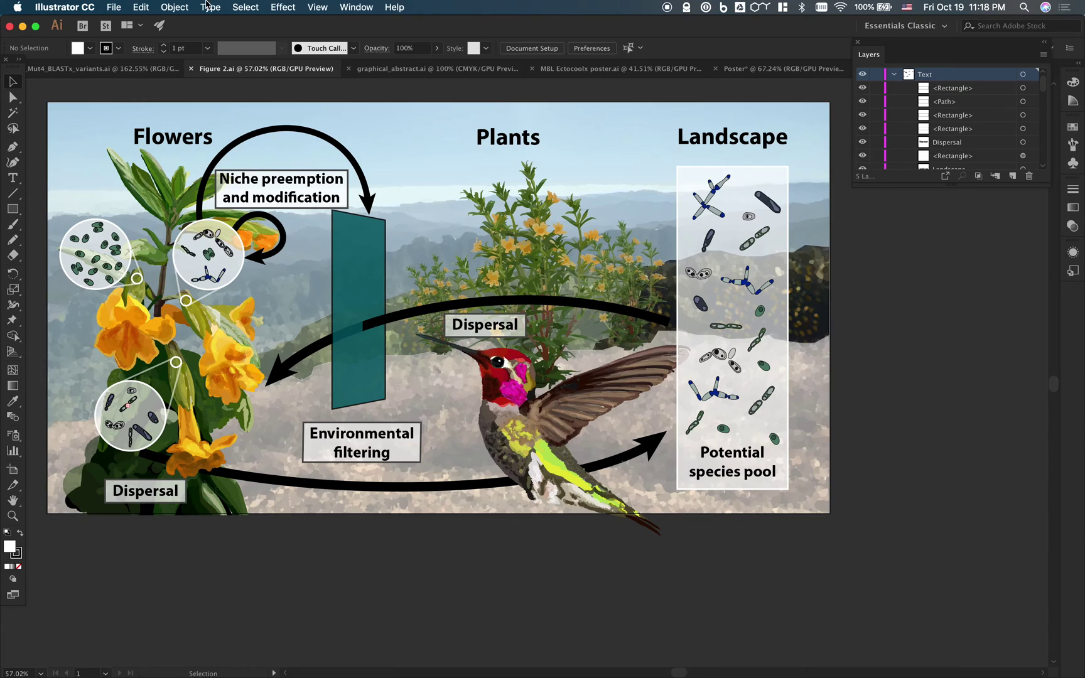
Reshape the upper Dispersal arrow's curve by dragging its end anchor's handle.
{"action": "left_click", "coordinate": [658, 321]}
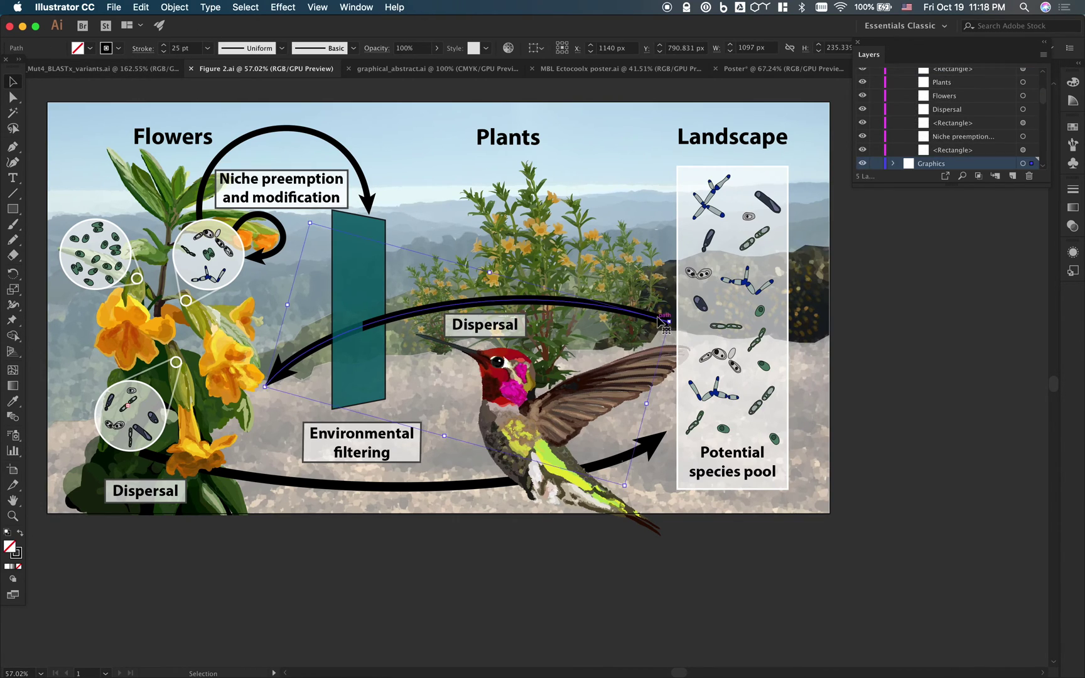
{"action": "left_click", "coordinate": [15, 98]}
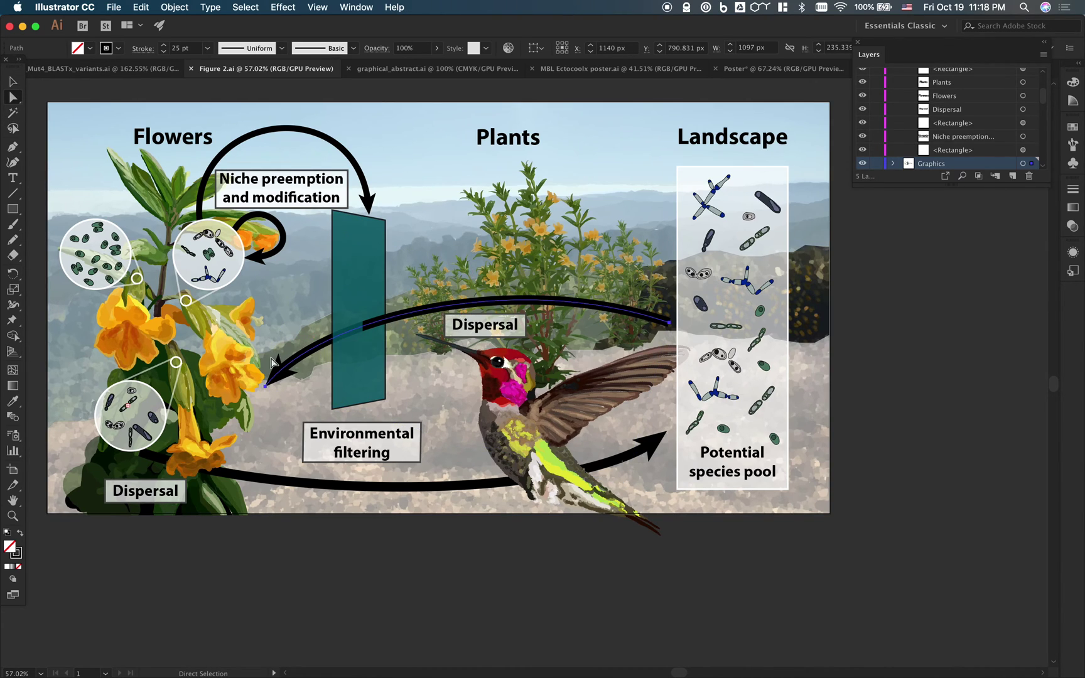
{"action": "left_click", "coordinate": [265, 388]}
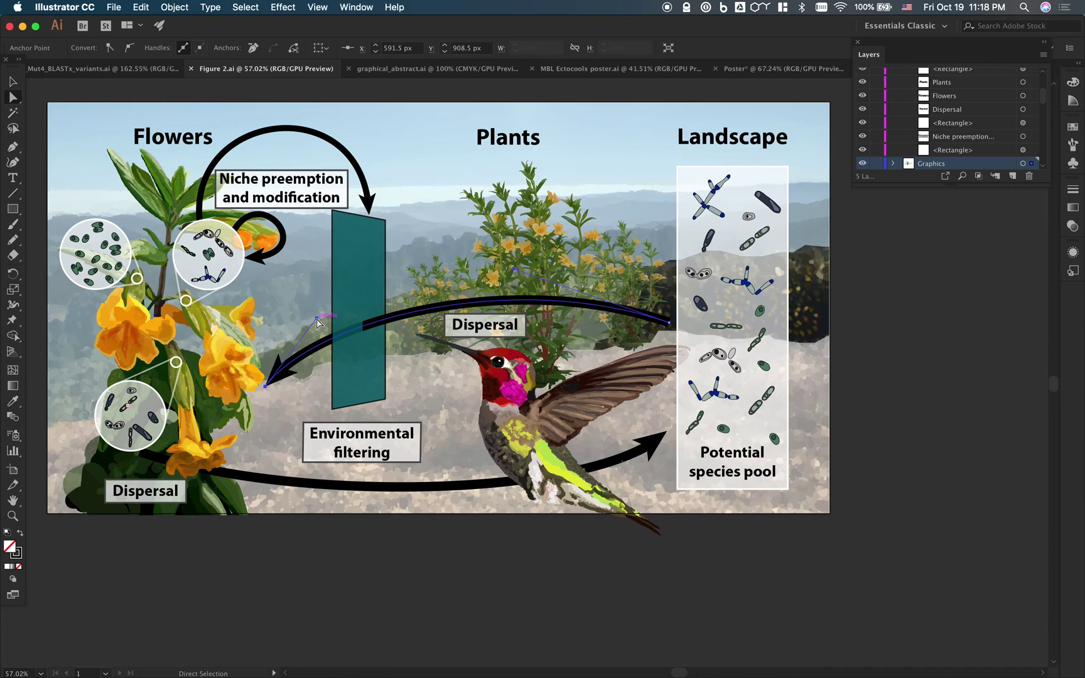
{"action": "mouse_move", "coordinate": [317, 322]}
{"action": "left_mouse_down"}
{"action": "mouse_move", "coordinate": [342, 311]}
{"action": "mouse_move", "coordinate": [320, 308]}
{"action": "mouse_move", "coordinate": [332, 313]}
{"action": "left_mouse_up"}
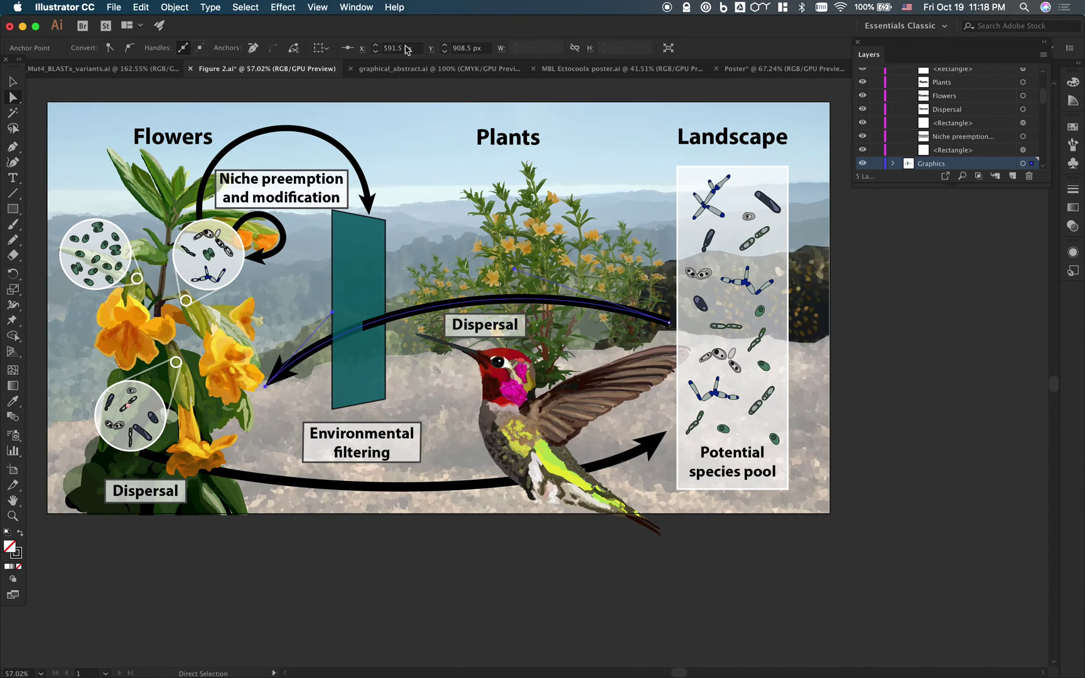
Return to the Poster, zoom out to review the flowchart, then switch to graphical_abstract.ai.
{"action": "left_click", "coordinate": [751, 68]}
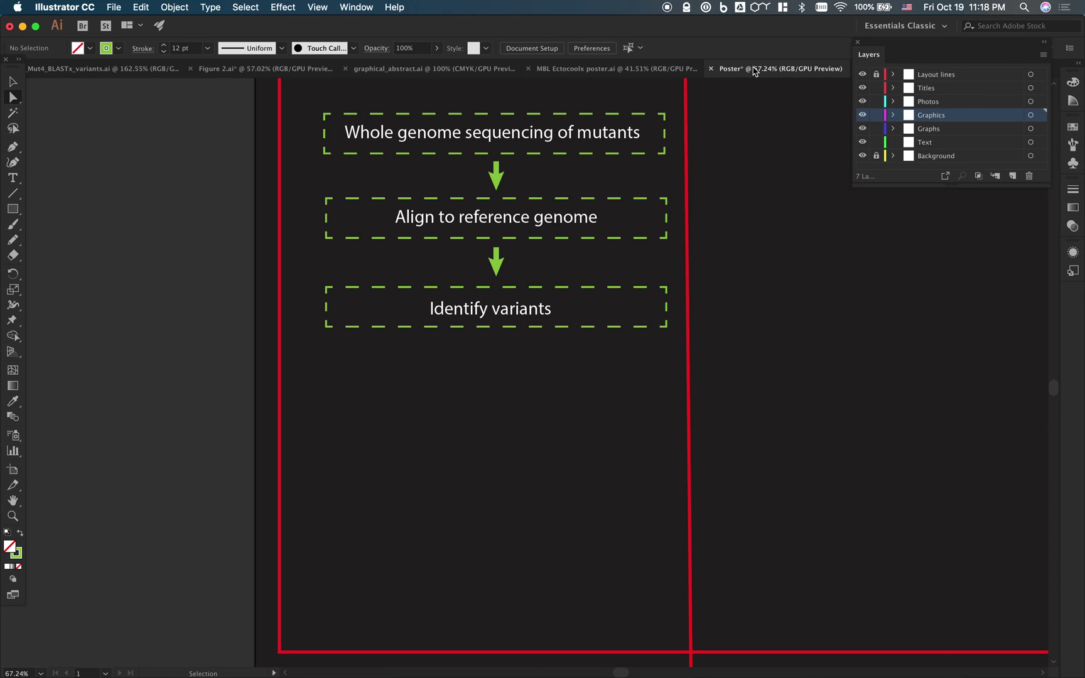
{"action": "scroll", "coordinate": [605, 265], "scroll_direction": "up", "scroll_amount": 5}
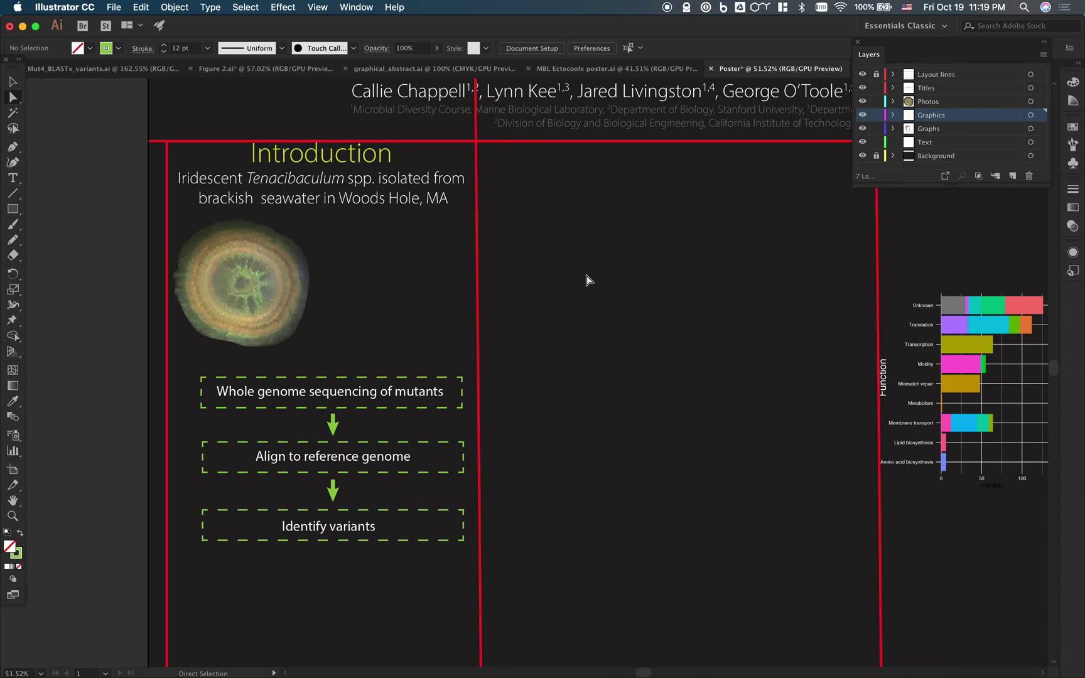
{"action": "left_click", "coordinate": [427, 68]}
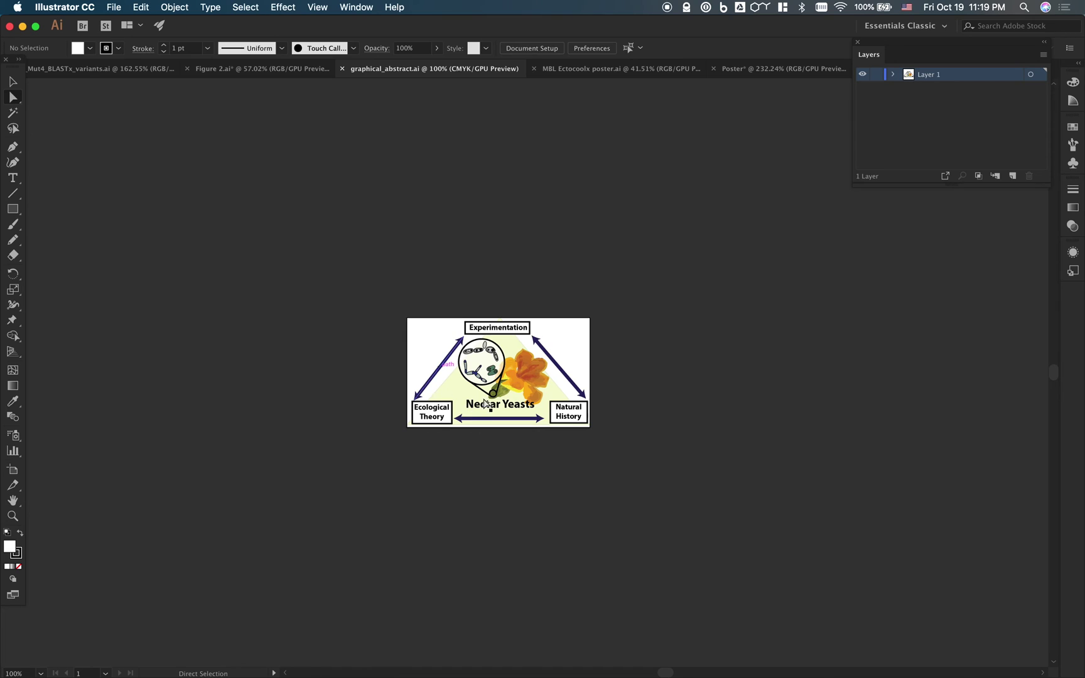
Zoom in closely on the Nectar Yeasts figure in graphical_abstract.ai.
{"action": "left_click", "coordinate": [13, 515]}
{"action": "left_click", "coordinate": [459, 371]}
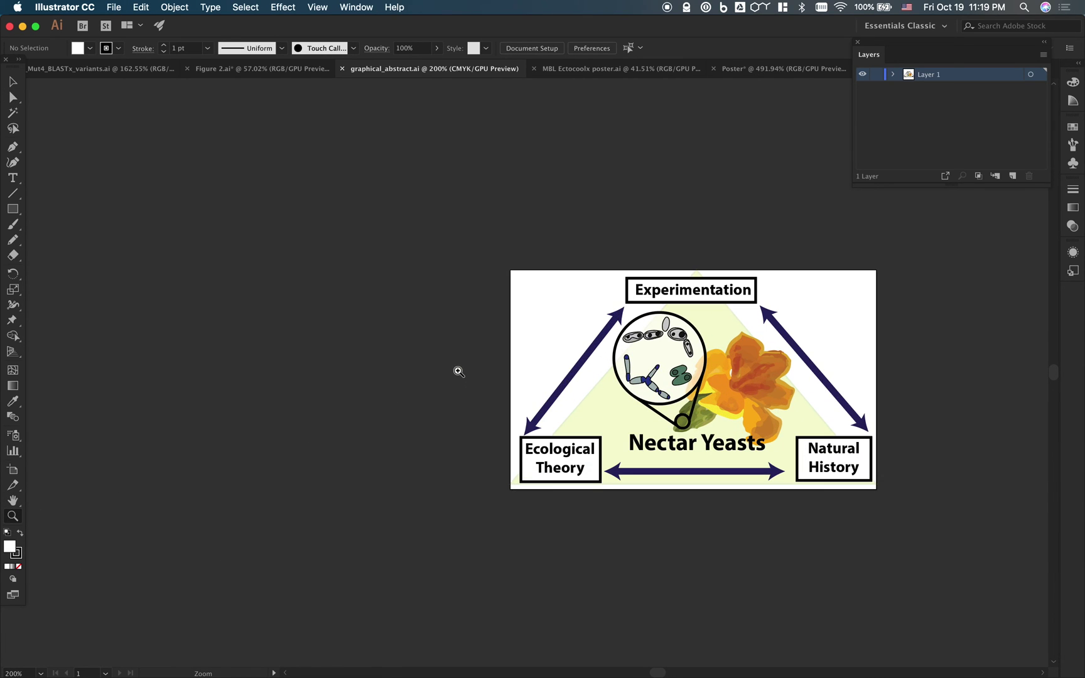
{"action": "left_click", "coordinate": [726, 364]}
{"action": "left_click", "coordinate": [712, 363]}
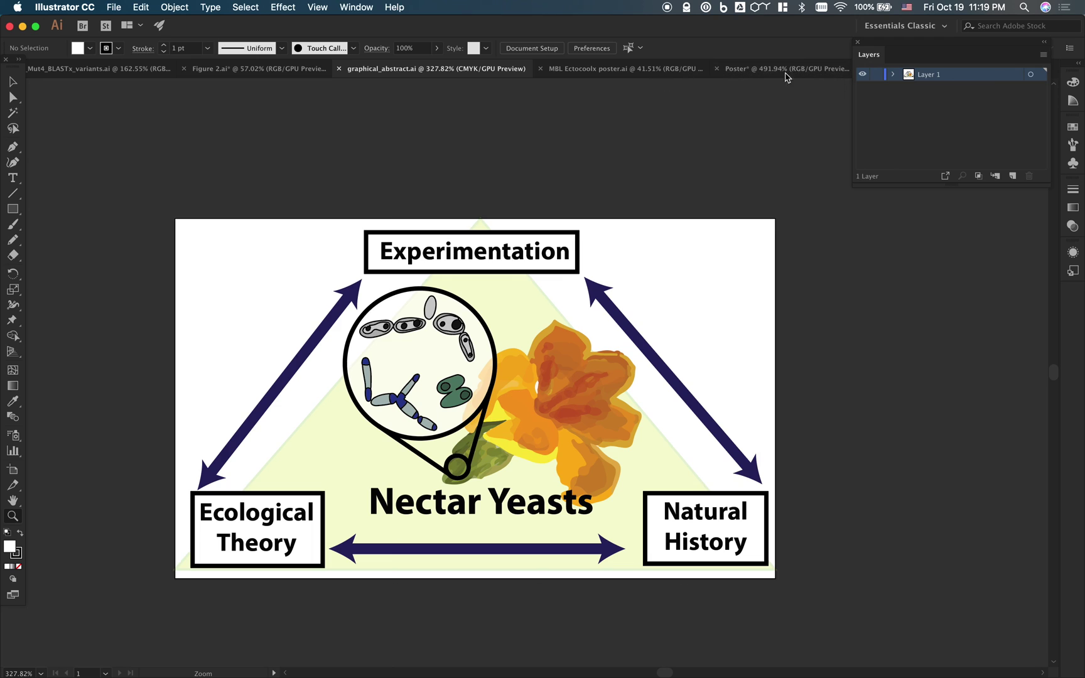
Return to the Poster and pan to the Introduction text and photo.
{"action": "left_click", "coordinate": [810, 71]}
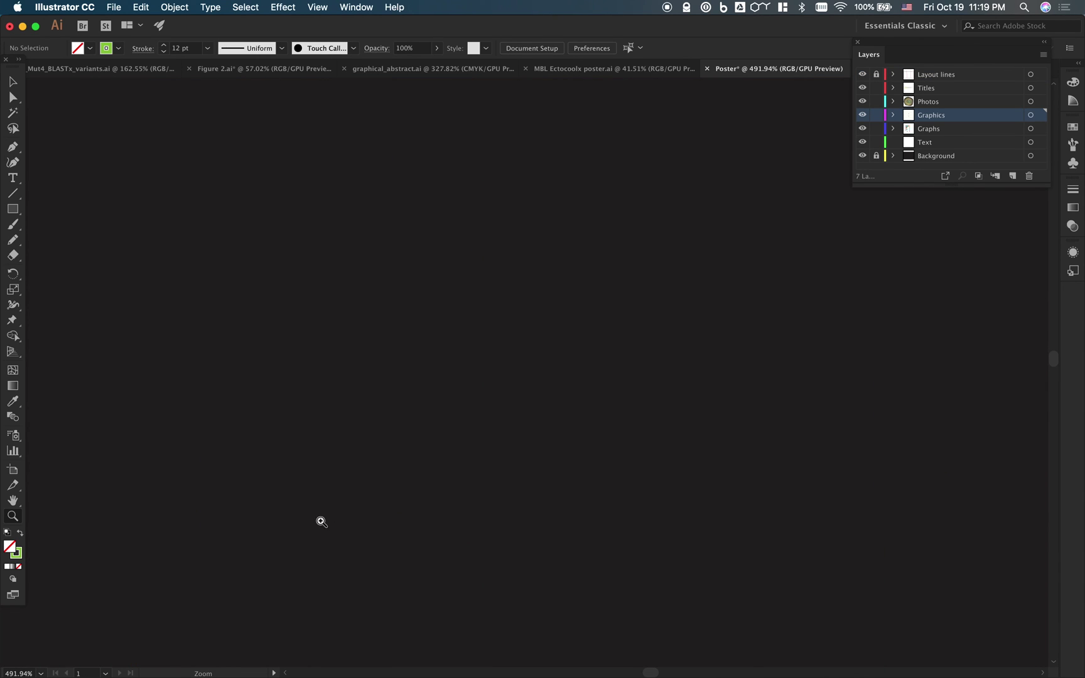
{"action": "scroll", "coordinate": [344, 490], "scroll_direction": "down", "scroll_amount": 3}
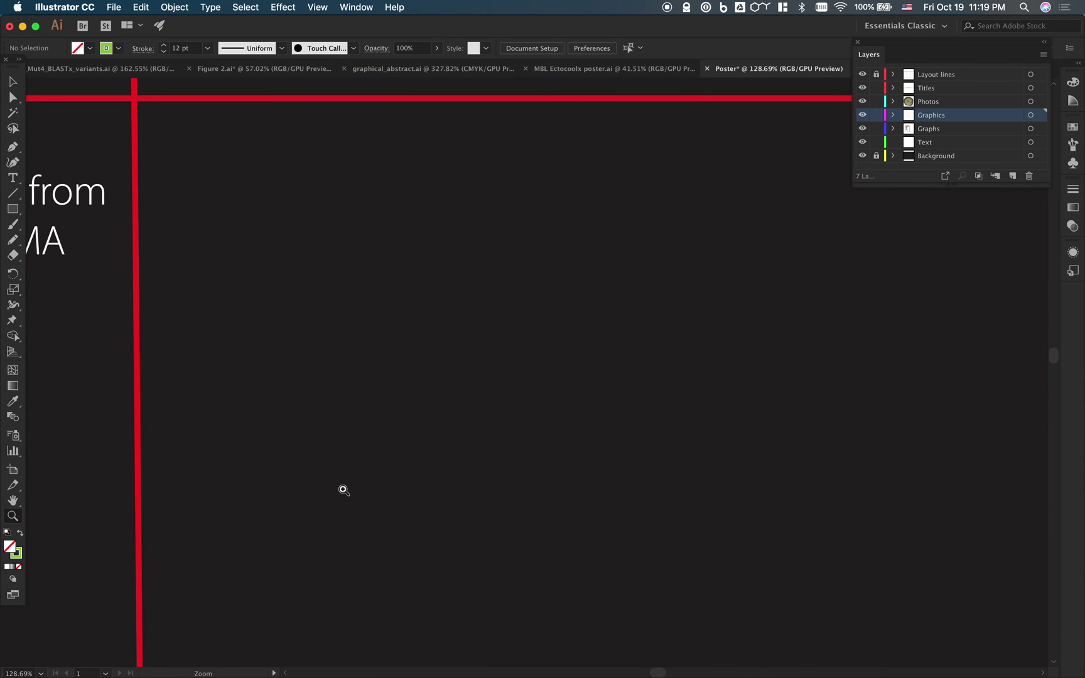
{"action": "scroll", "coordinate": [344, 490], "scroll_direction": "left", "scroll_amount": 15}
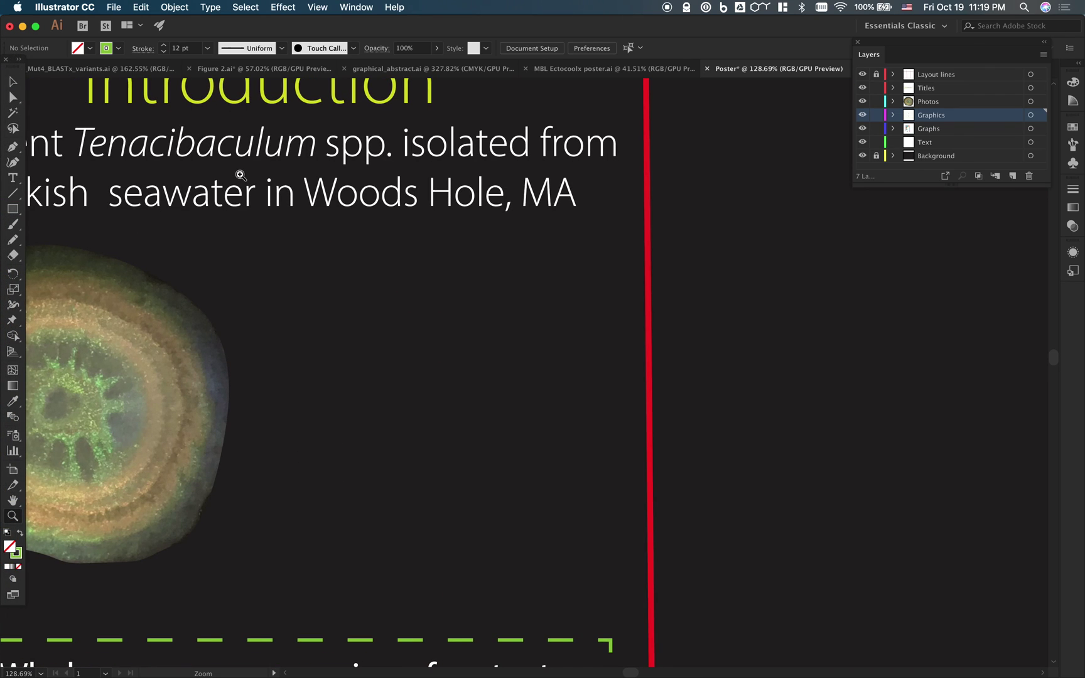